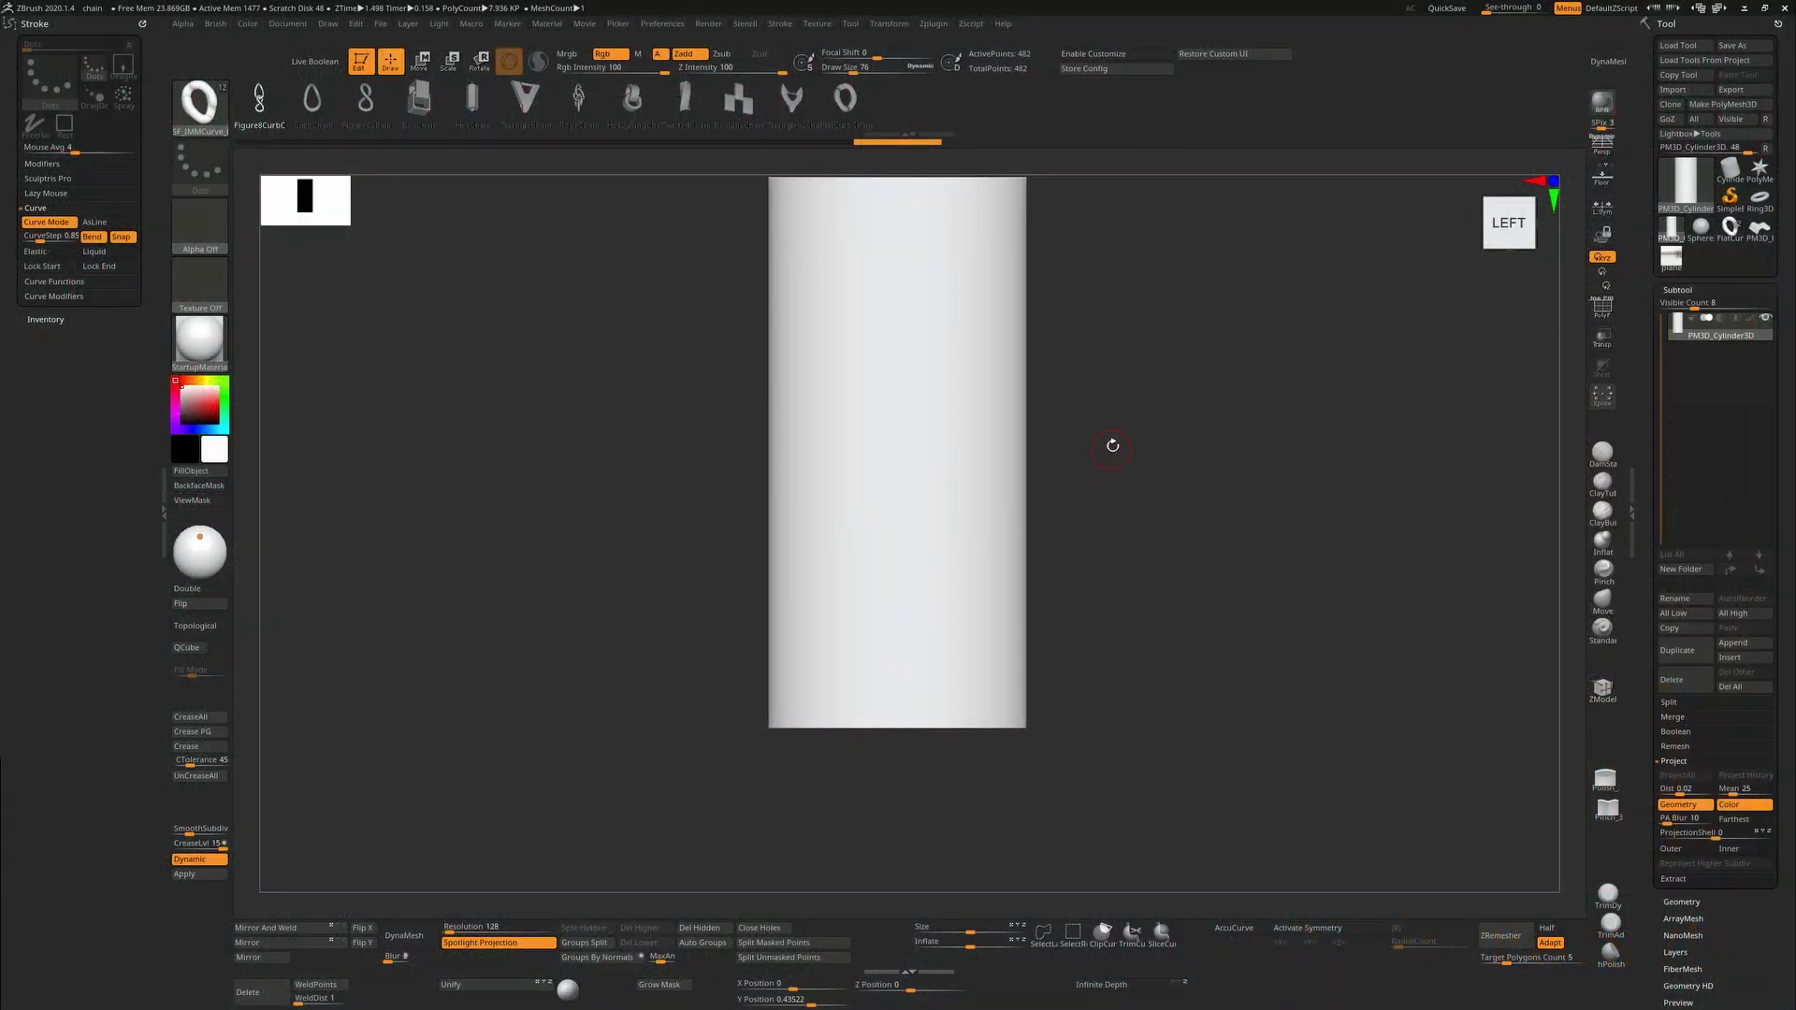
Load the chain brush preset SF_IMMCurve_Chains.ZBP from the SF brushes folder.
{"action": "left_click_drag", "start_coordinate": [1127, 414], "coordinate": [1089, 472], "text": "alt"}
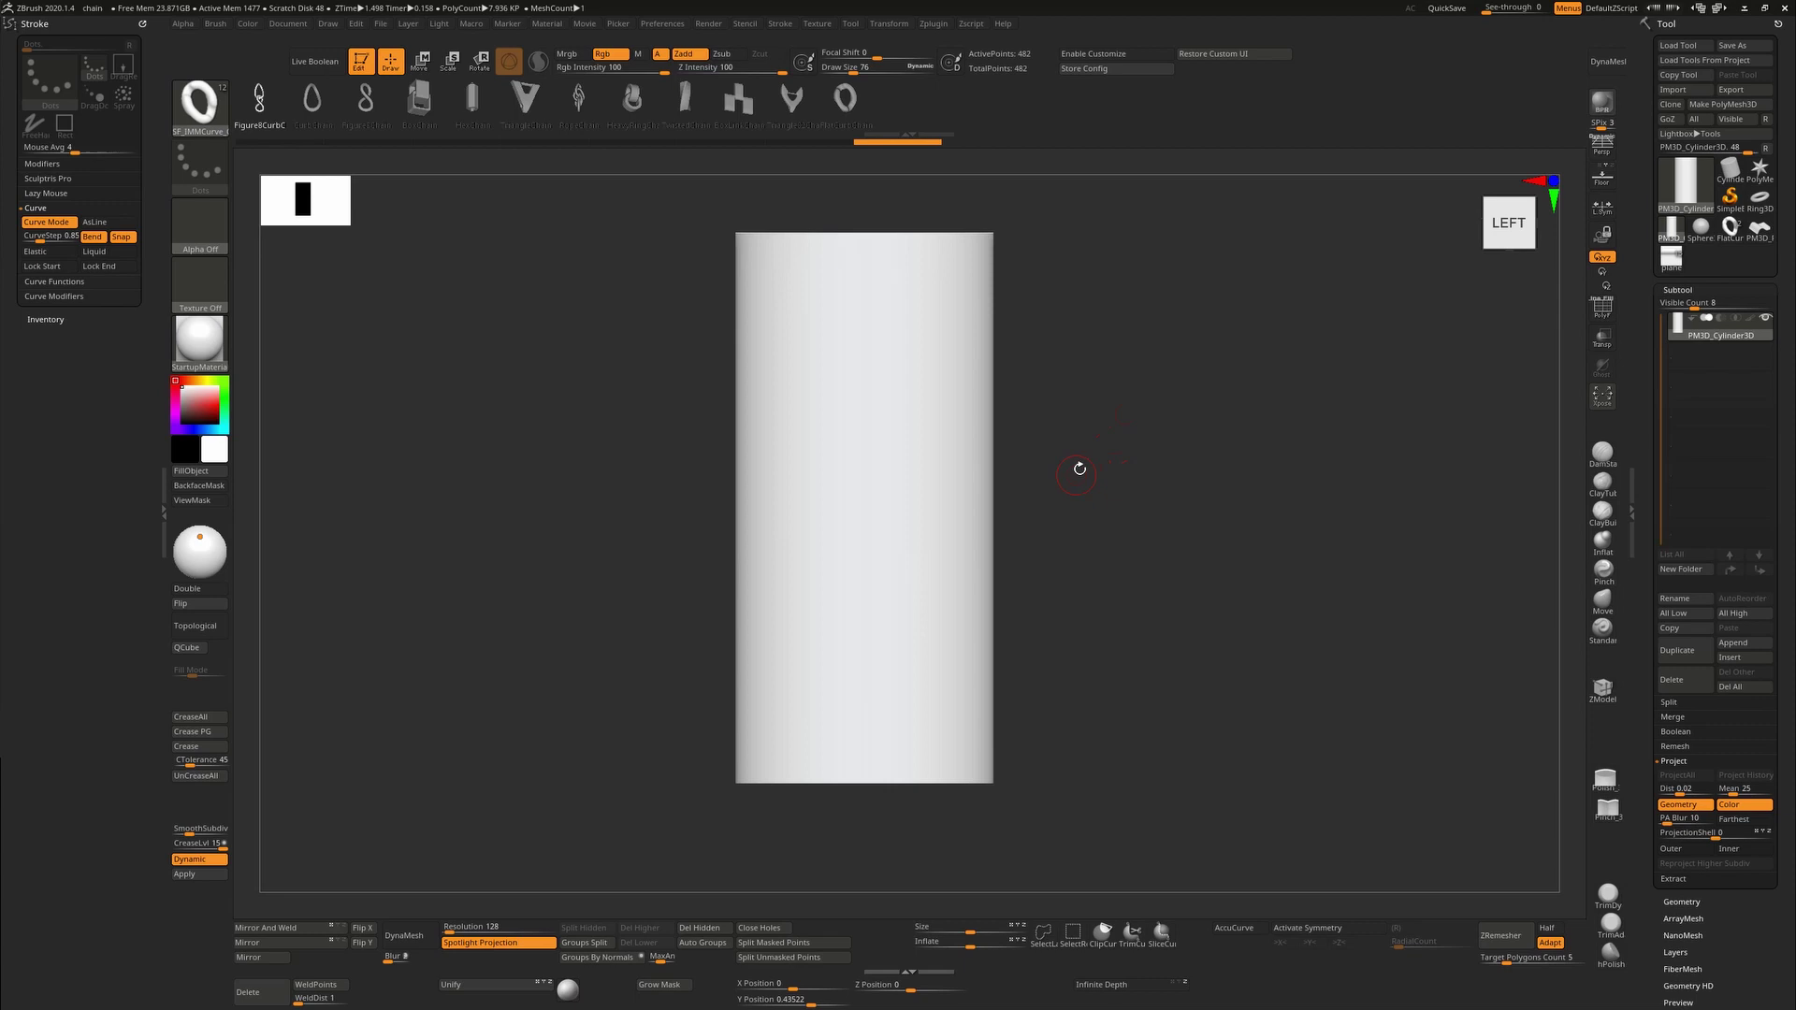
{"action": "key", "text": "b"}
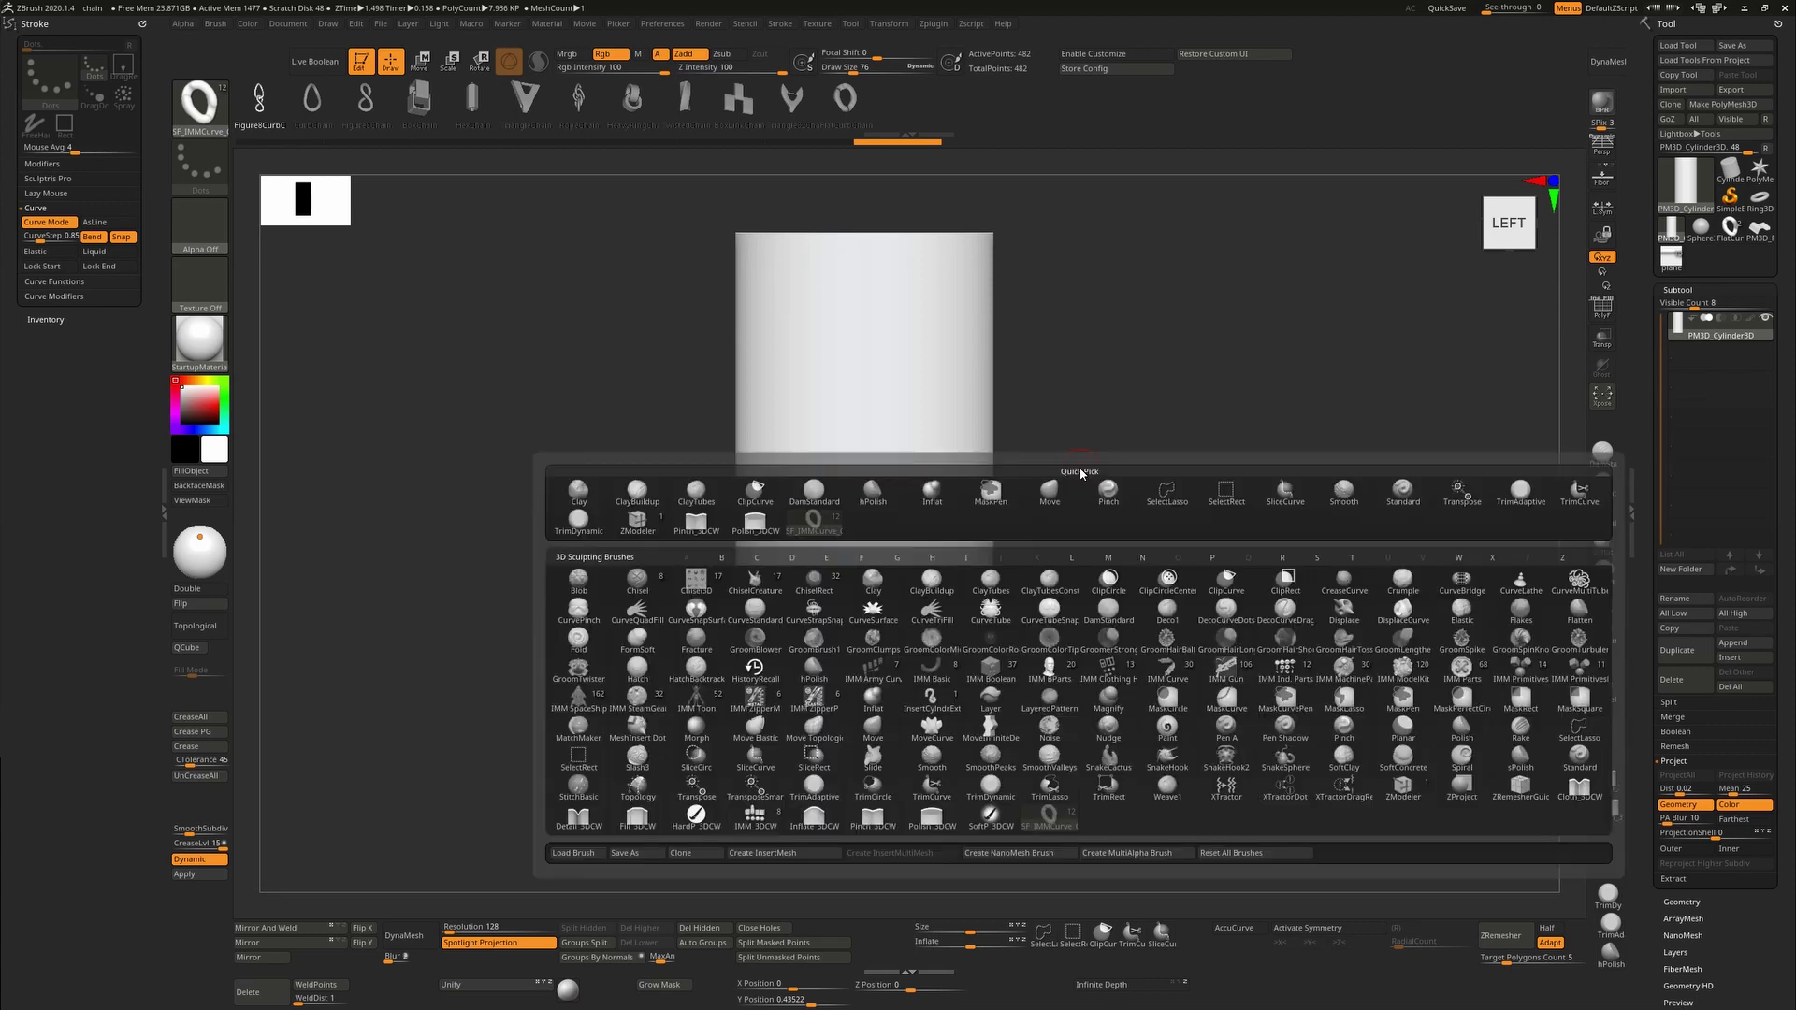
{"action": "left_click", "coordinate": [564, 854]}
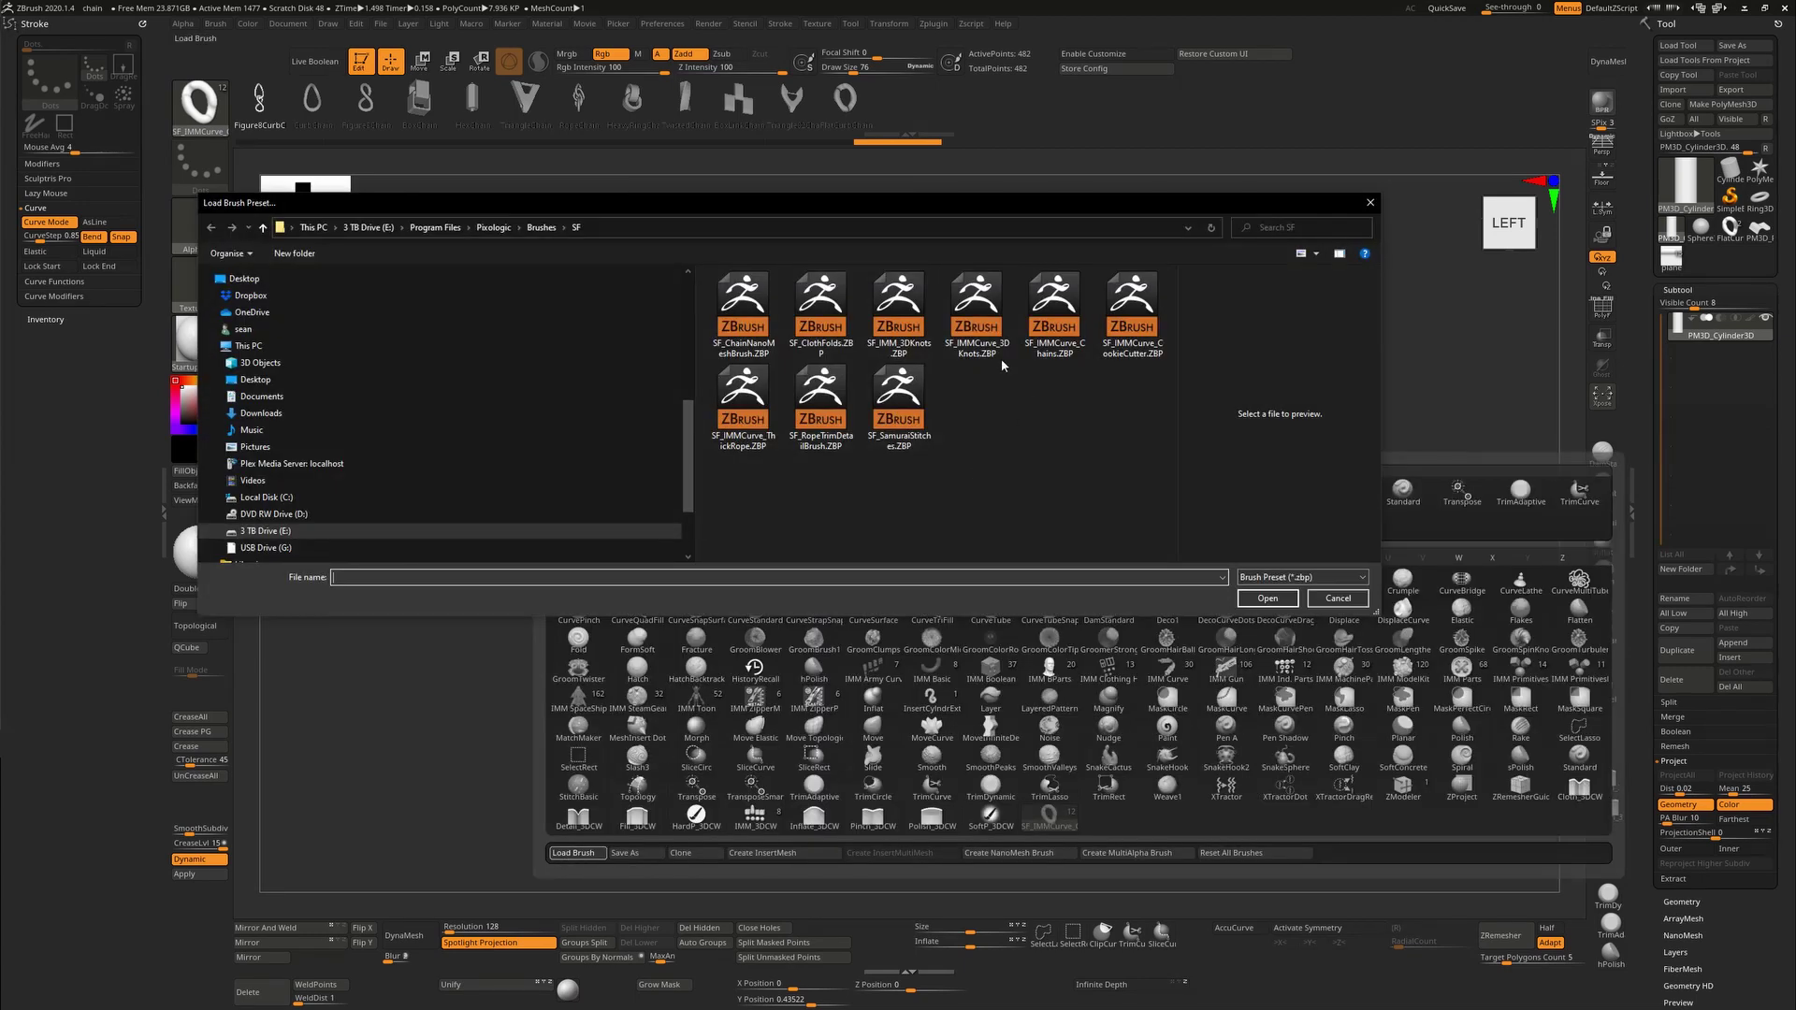
{"action": "left_click", "coordinate": [1054, 324]}
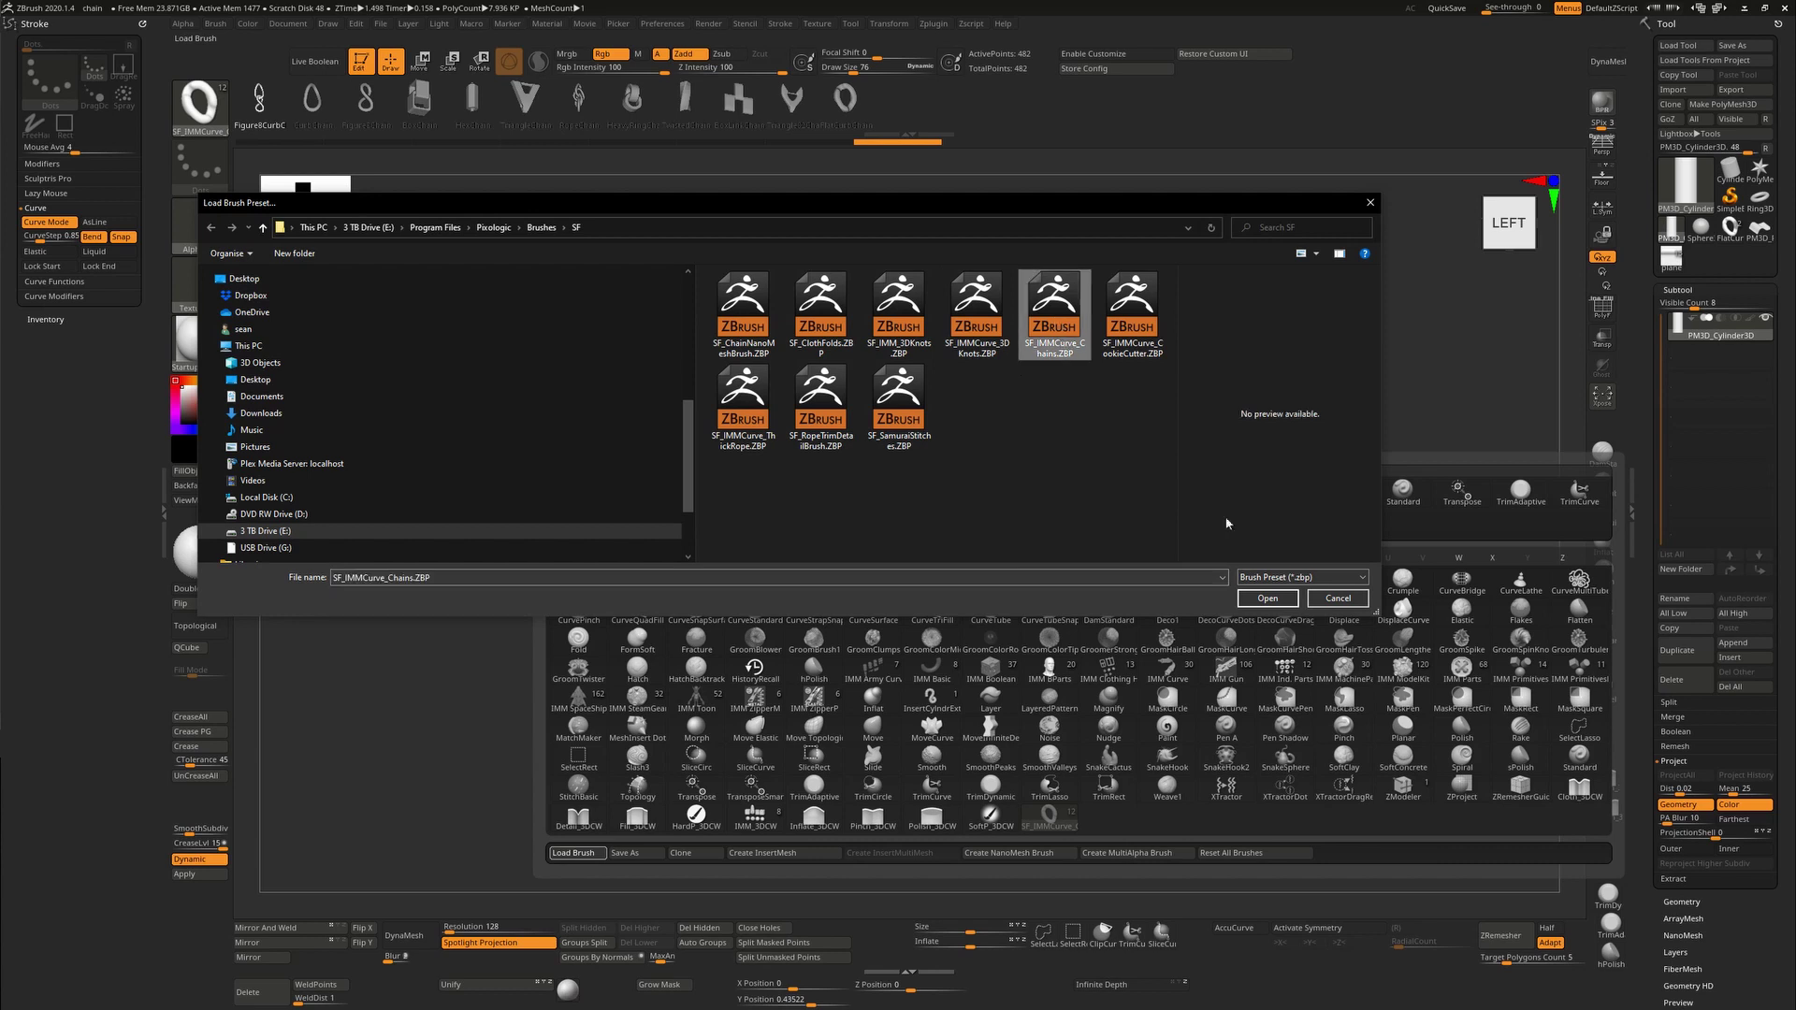
{"action": "left_click", "coordinate": [1268, 599]}
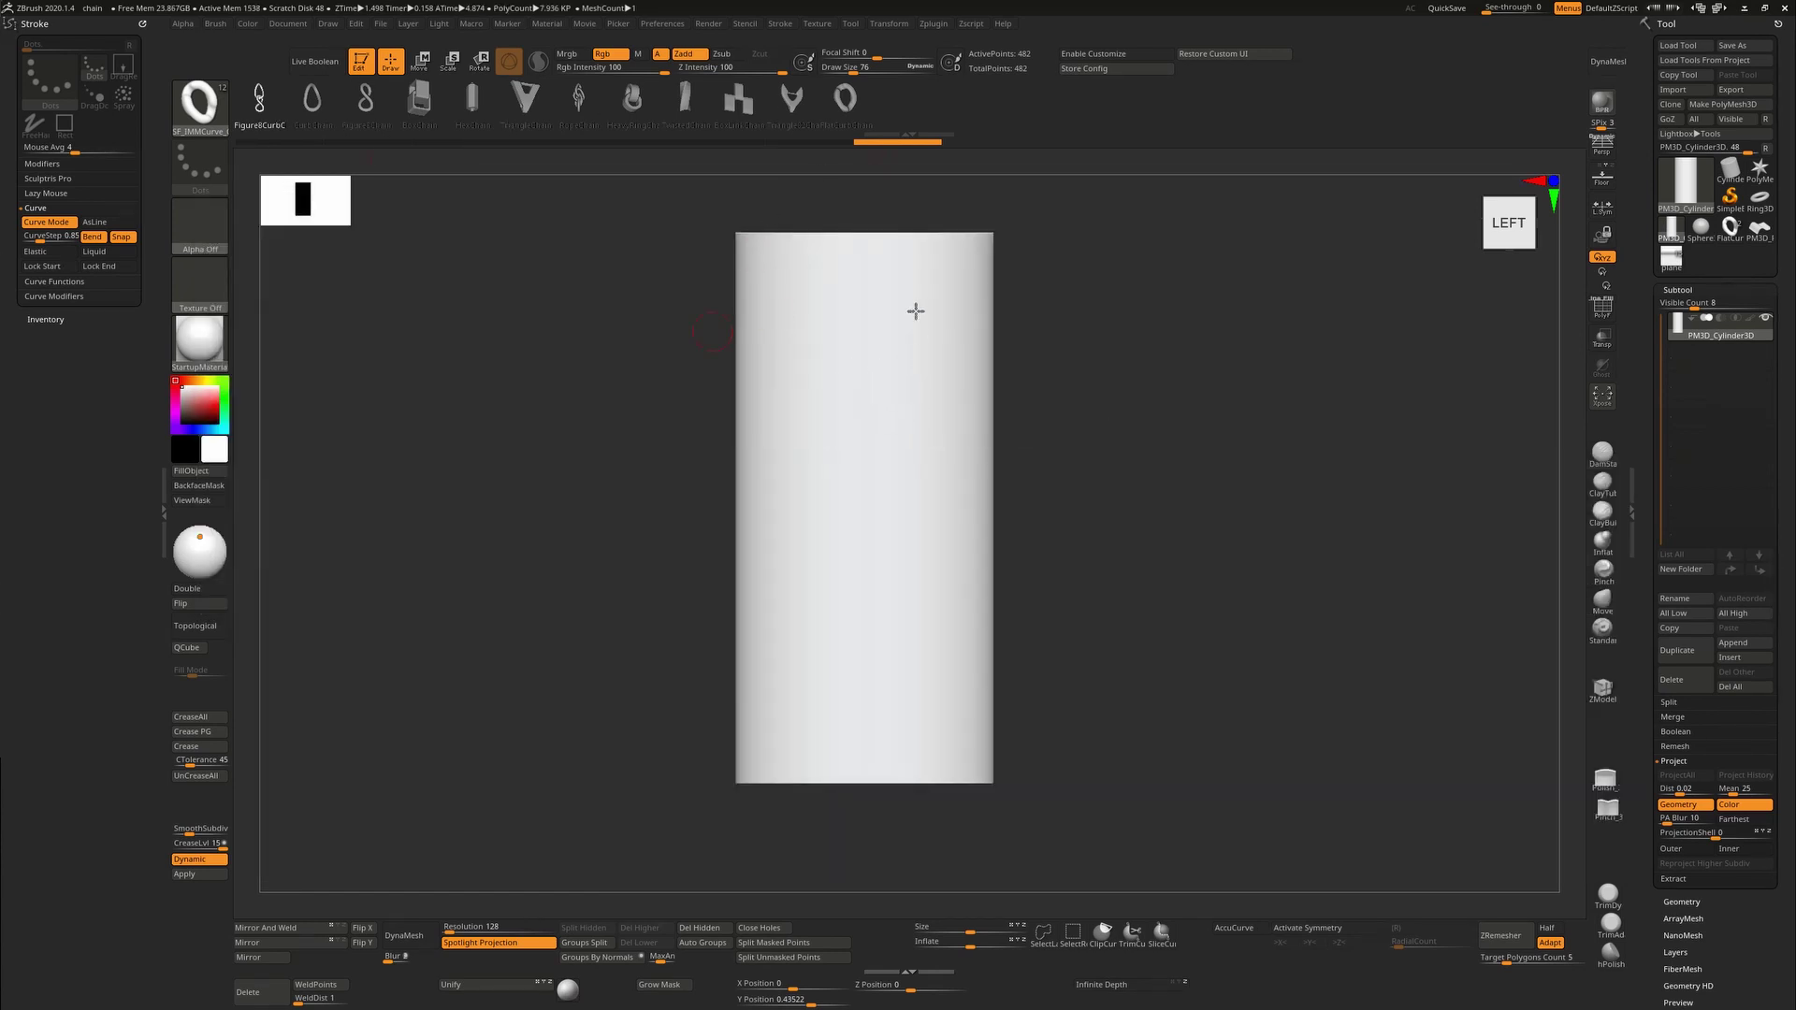
Draw an S-shaped strand of the first figure-8 curb chain down the front of the cylinder.
{"action": "left_click_drag", "start_coordinate": [832, 370], "coordinate": [834, 566]}
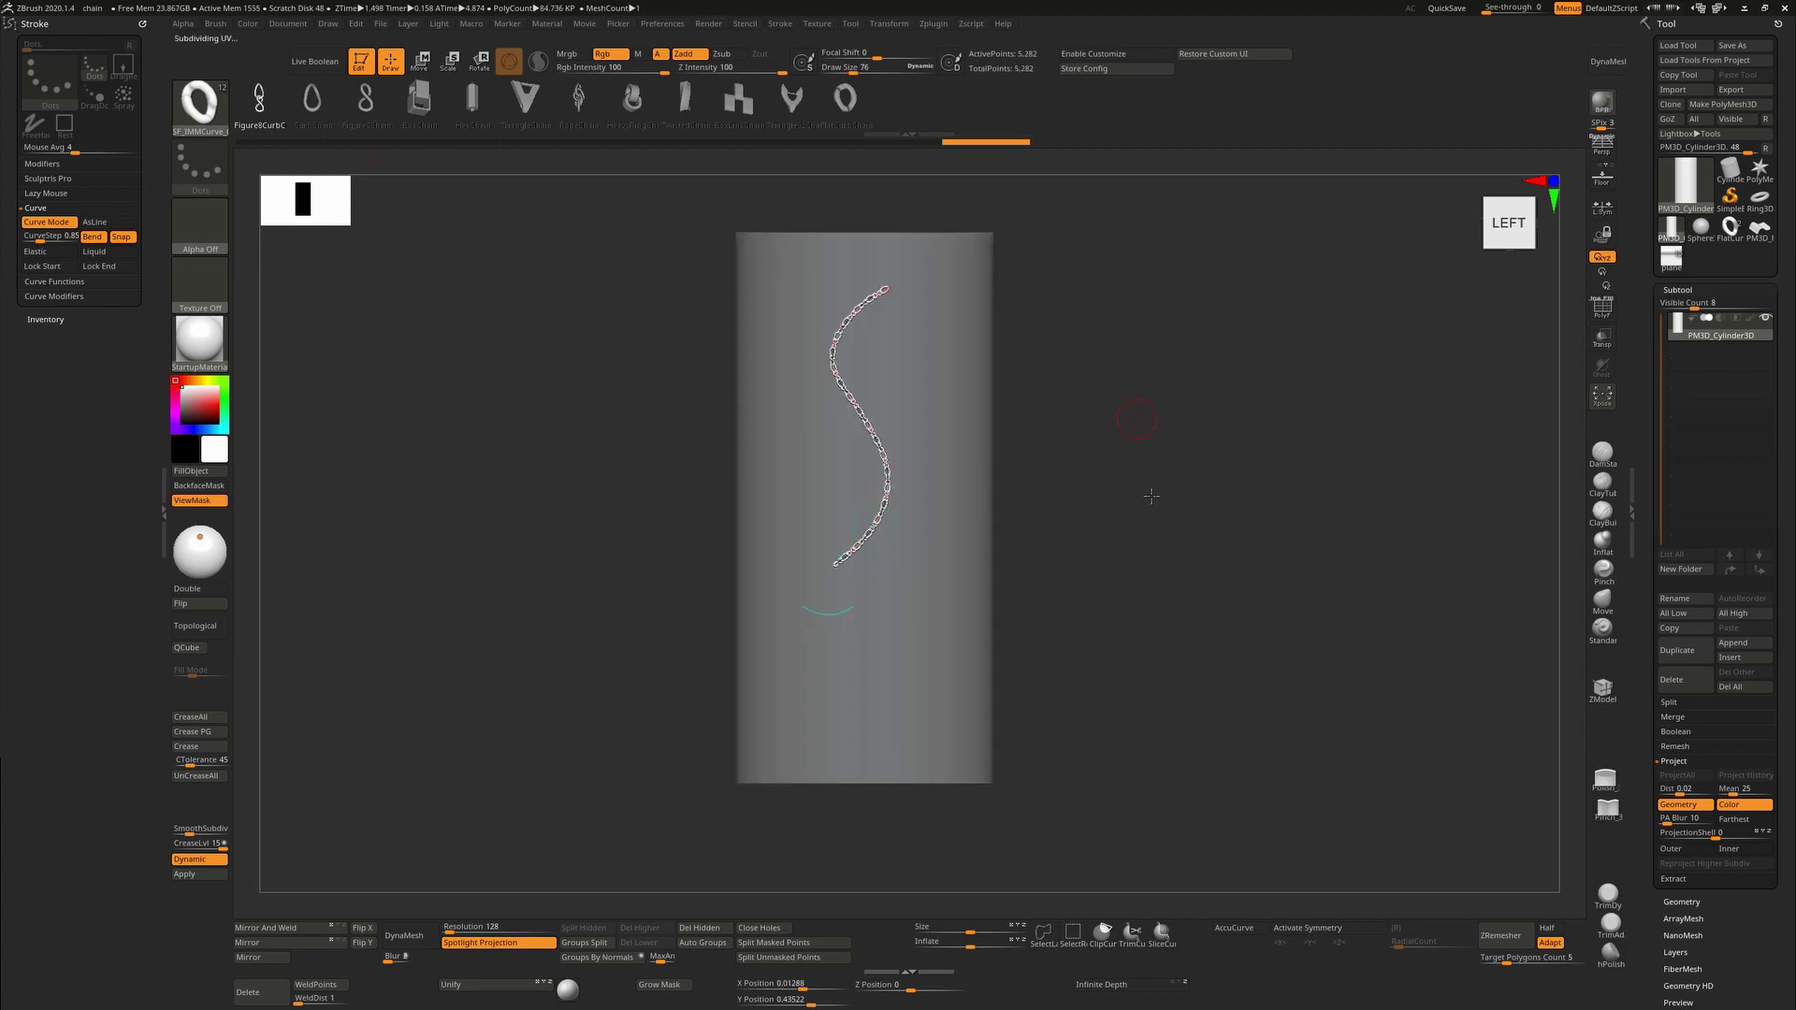
{"action": "right_click_drag", "start_coordinate": [1150, 496], "coordinate": [1147, 589], "text": "ctrl"}
{"action": "right_click_drag", "start_coordinate": [1147, 590], "coordinate": [1135, 421], "text": "alt"}
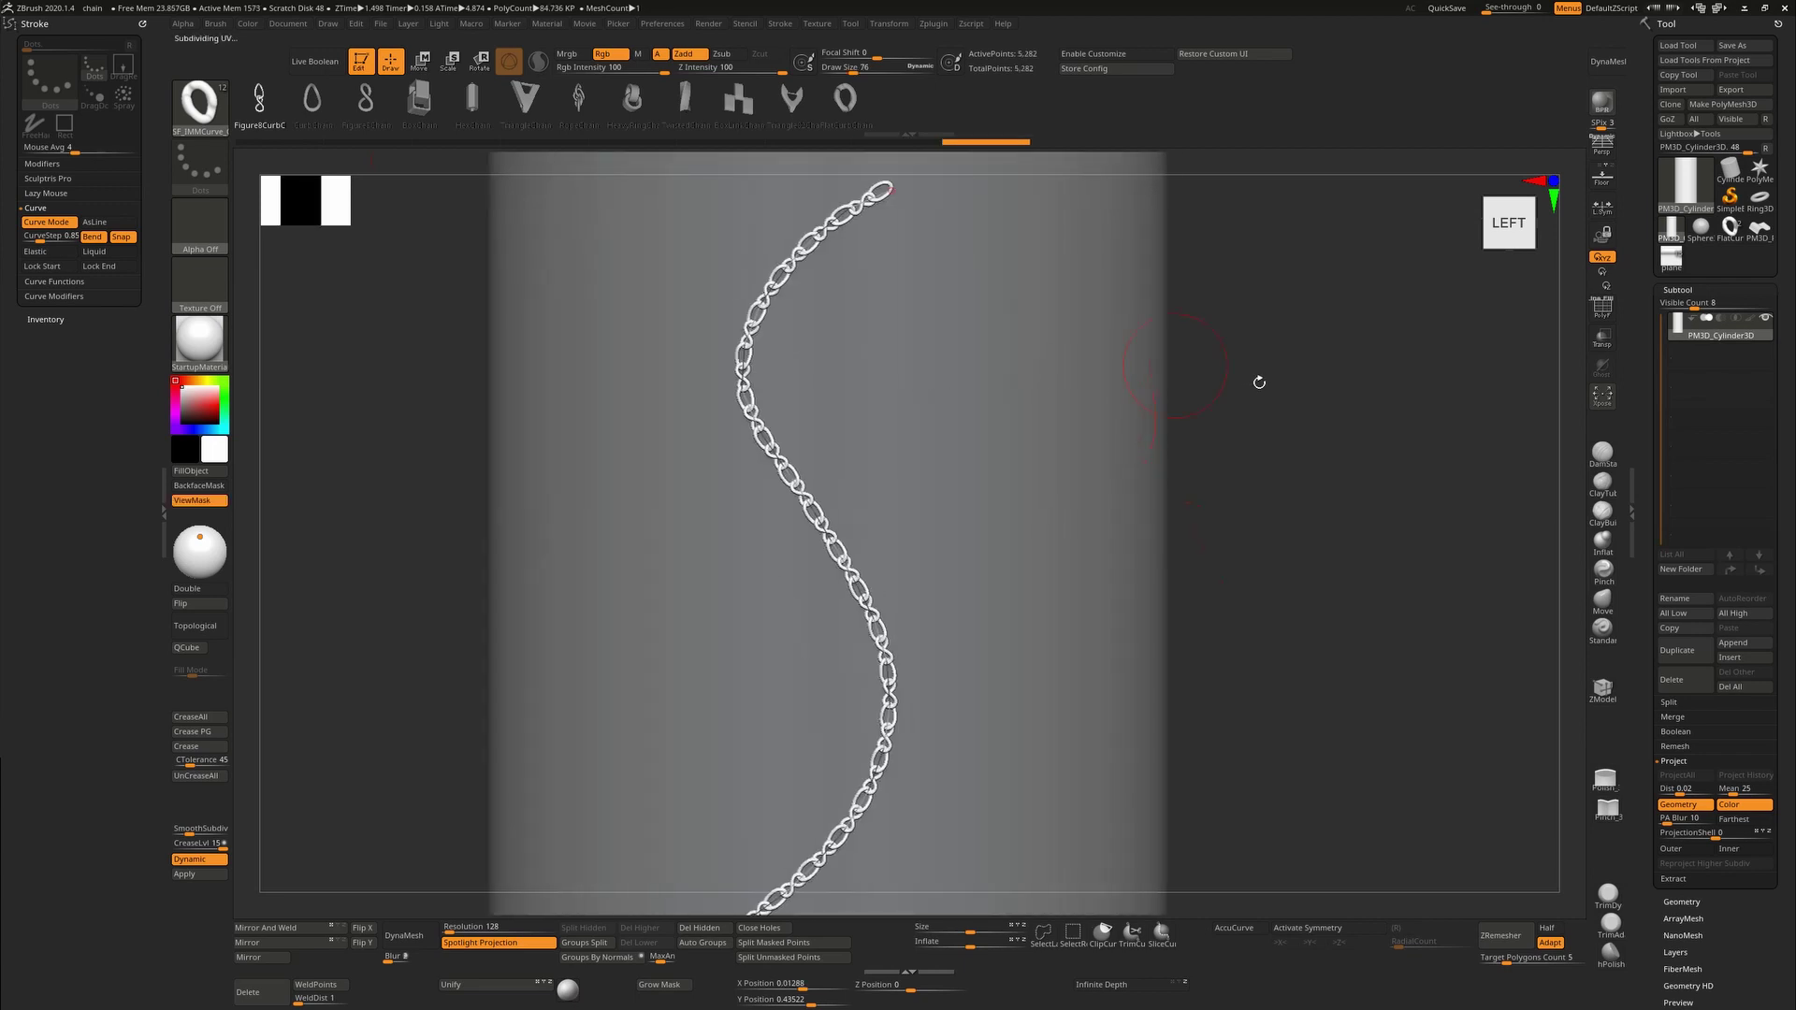
Set the Draw Size to 135 and update the S-shaped strand with the larger links.
{"action": "key", "text": "s"}
{"action": "left_click_drag", "start_coordinate": [1259, 390], "coordinate": [1274, 392]}
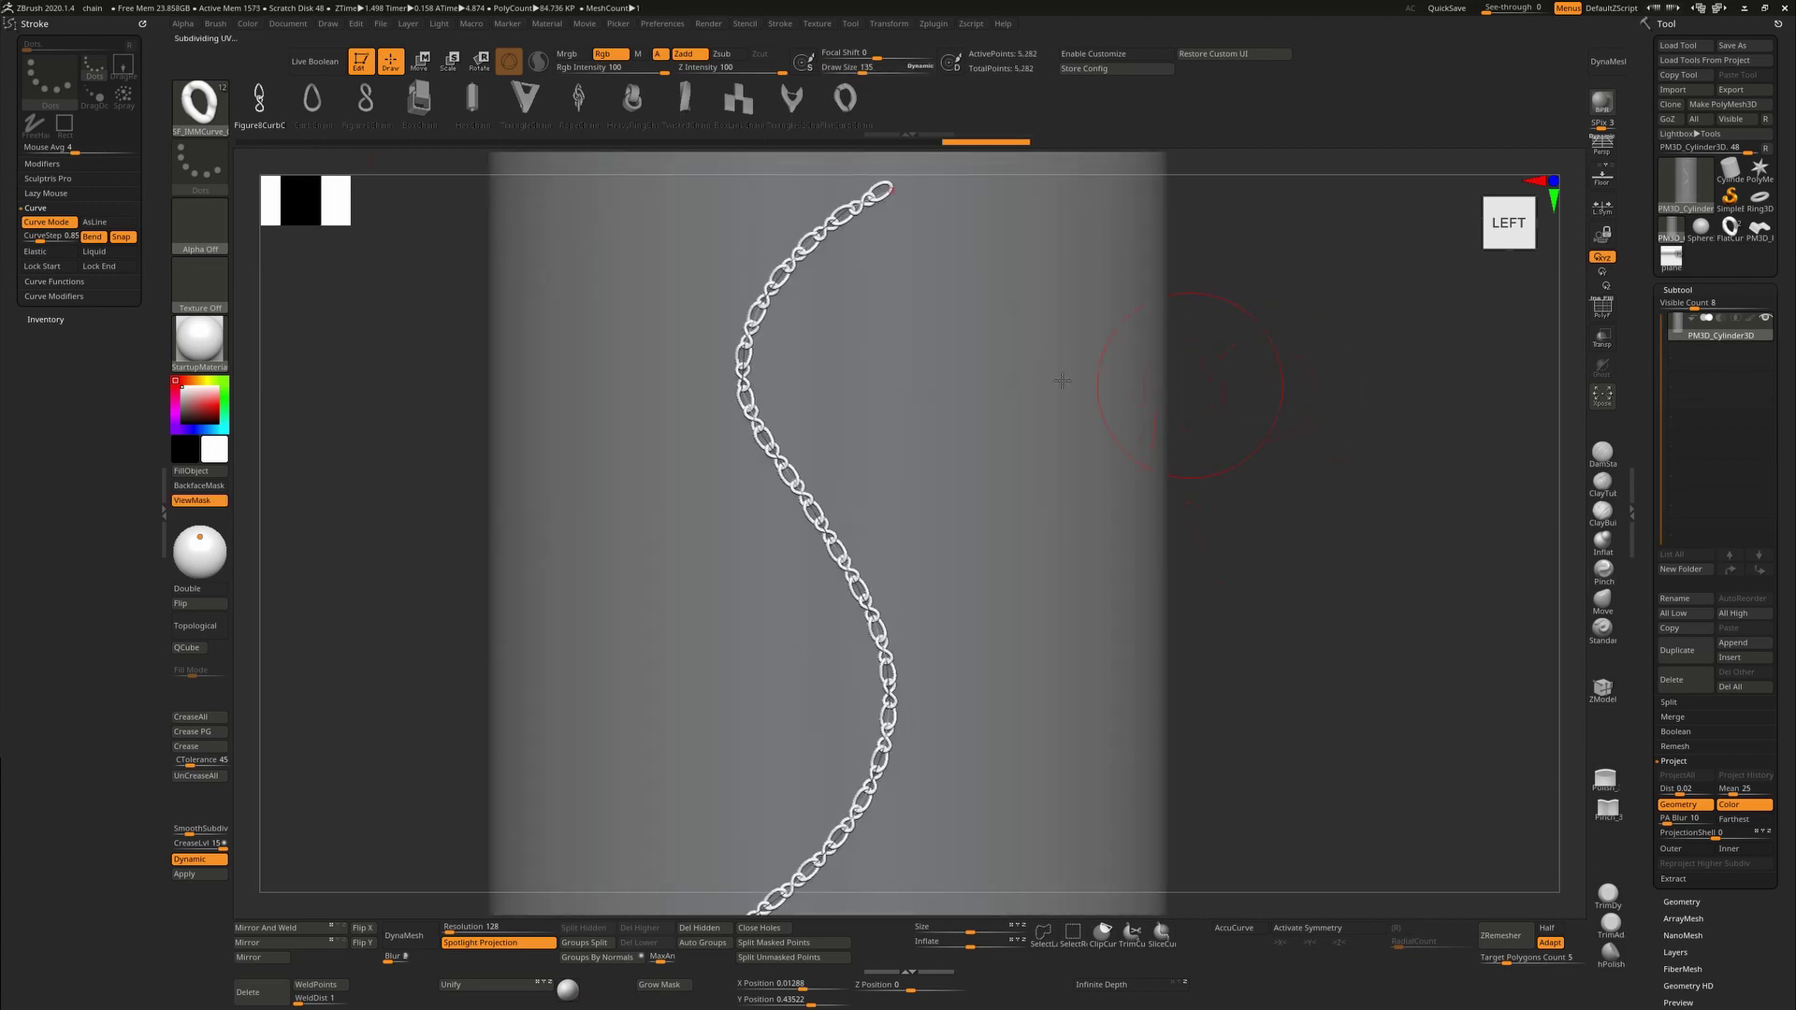
{"action": "left_click", "coordinate": [746, 372]}
{"action": "type", "text": "s135"}
{"action": "key", "text": "Return"}
{"action": "left_click", "coordinate": [792, 293]}
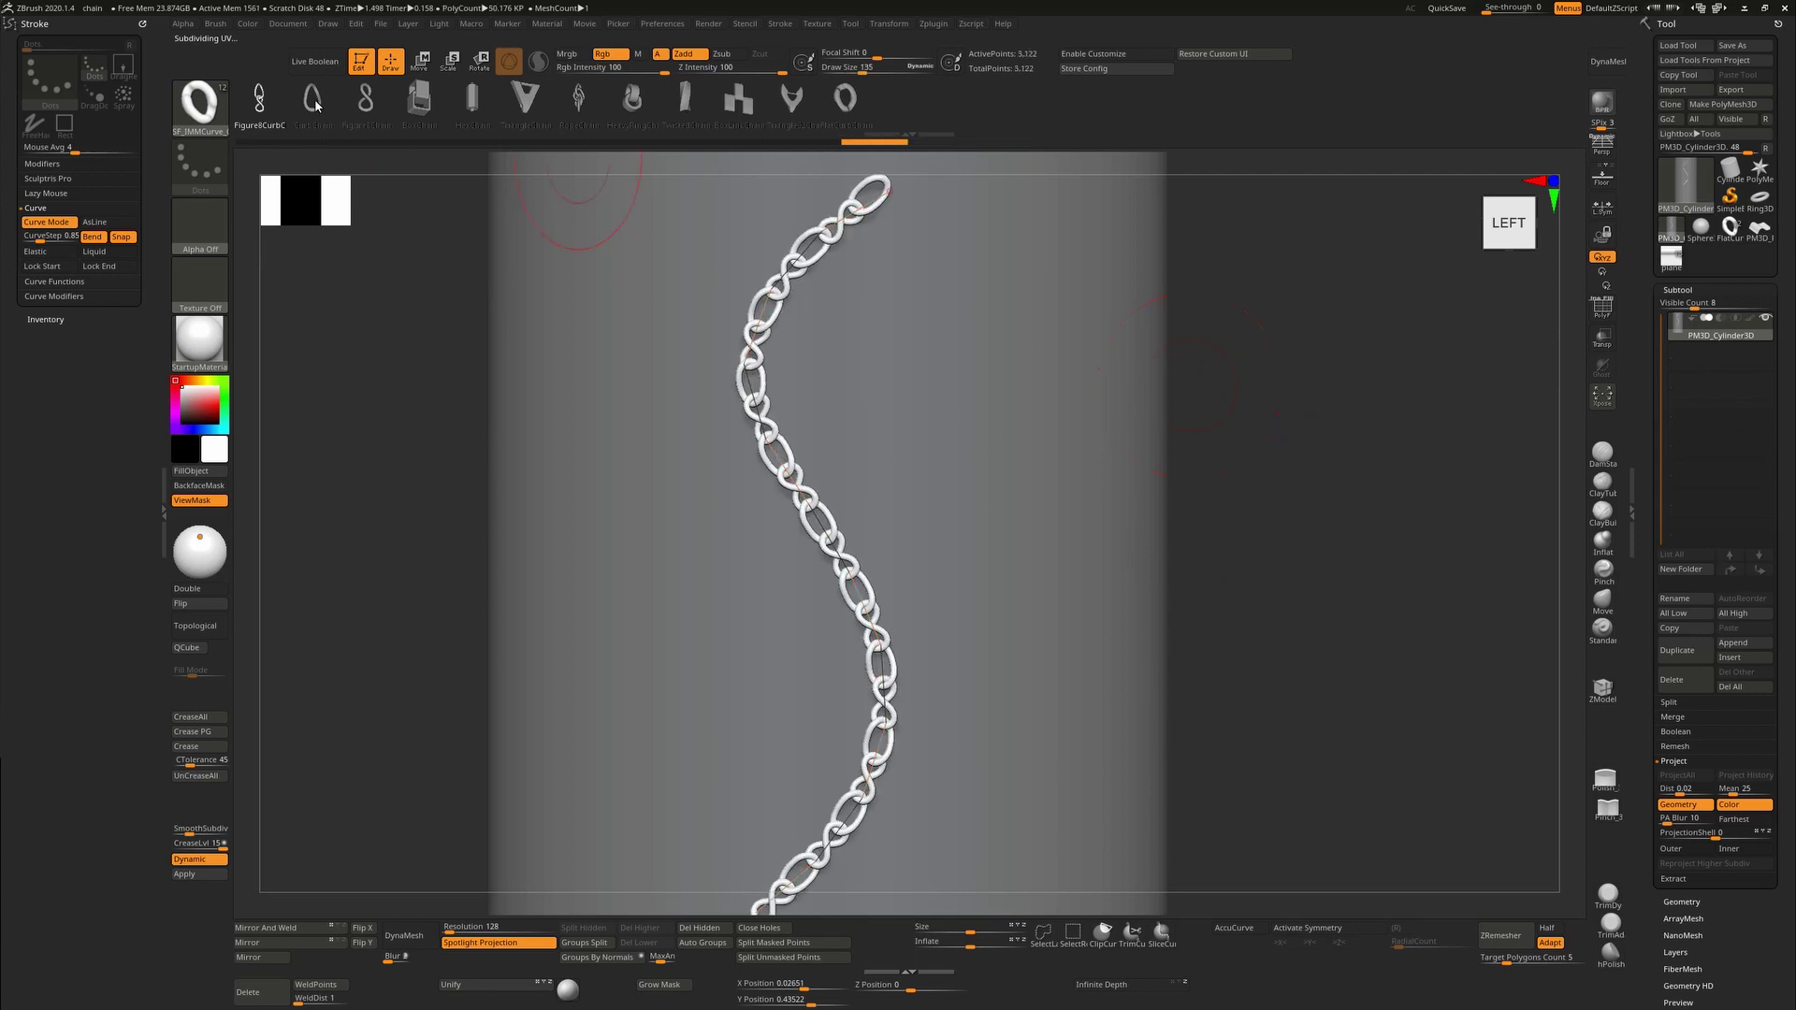
Replace the links of the S-shaped strand with CurbChain and after that with Figure8Chain.
{"action": "left_click", "coordinate": [317, 105]}
{"action": "type", "text": "s64"}
{"action": "key", "text": "Return"}
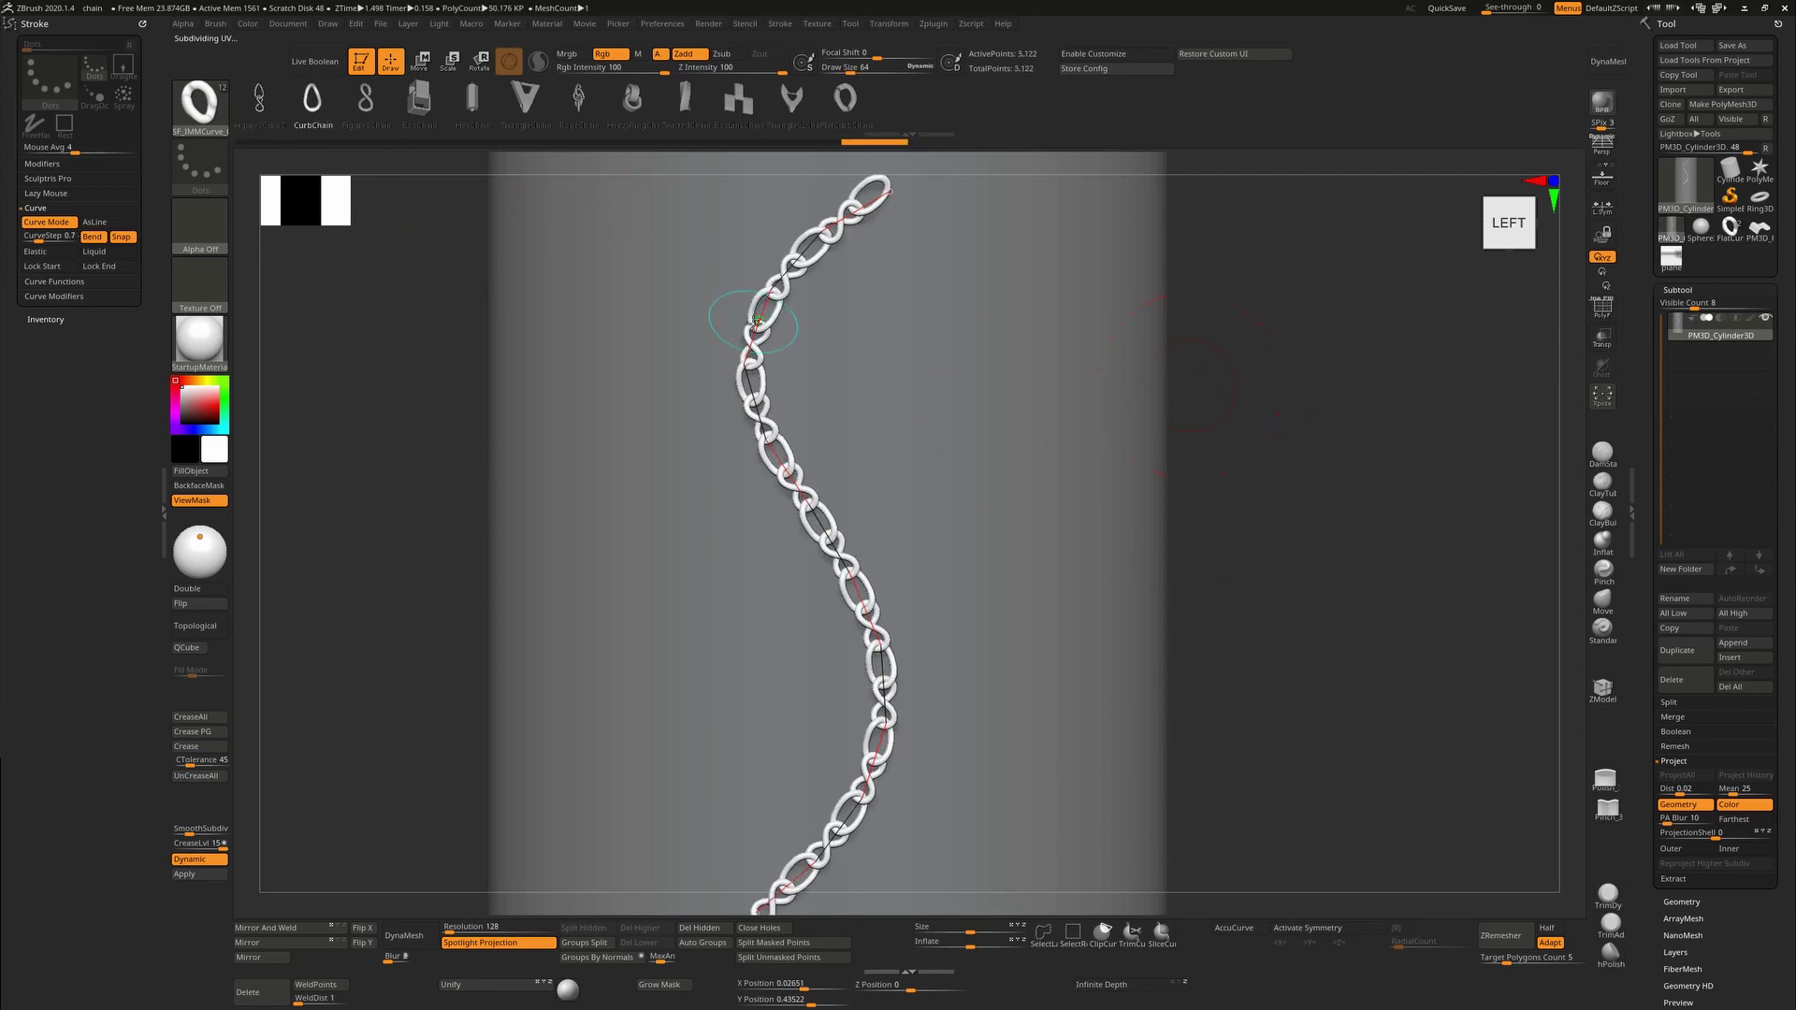
{"action": "left_click", "coordinate": [756, 321]}
{"action": "left_click", "coordinate": [366, 103]}
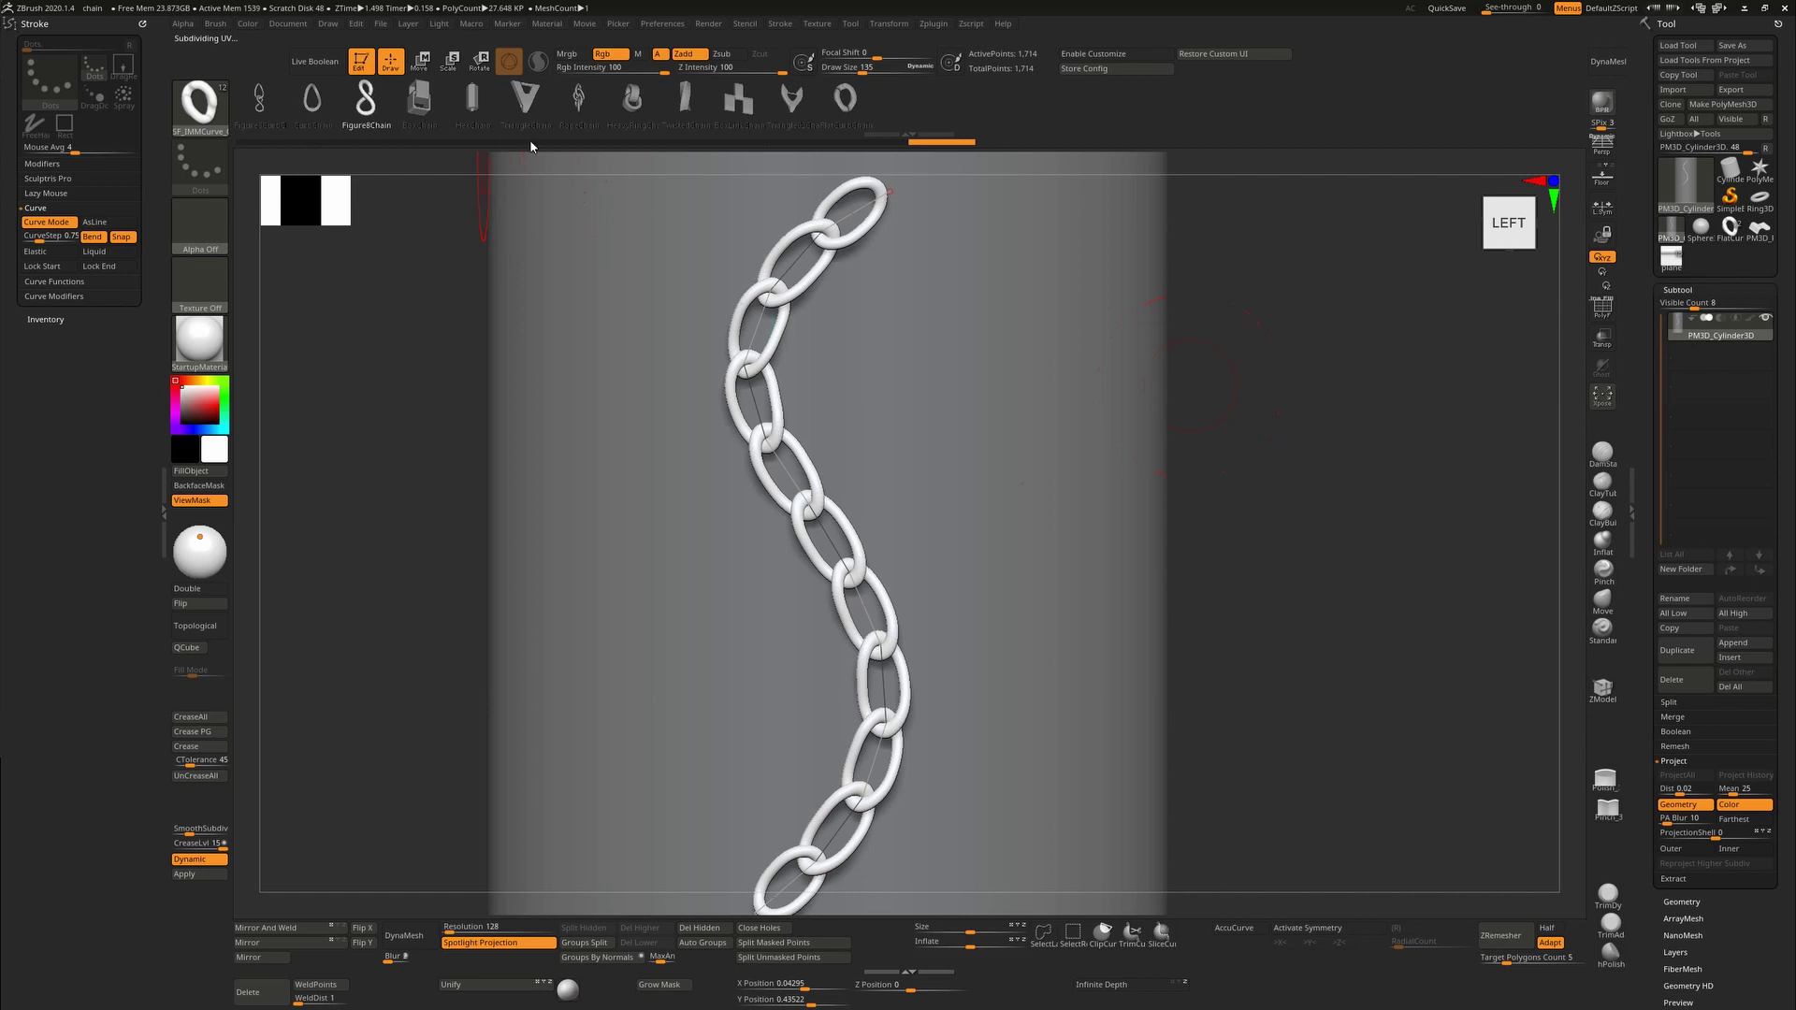
{"action": "left_click", "coordinate": [817, 237]}
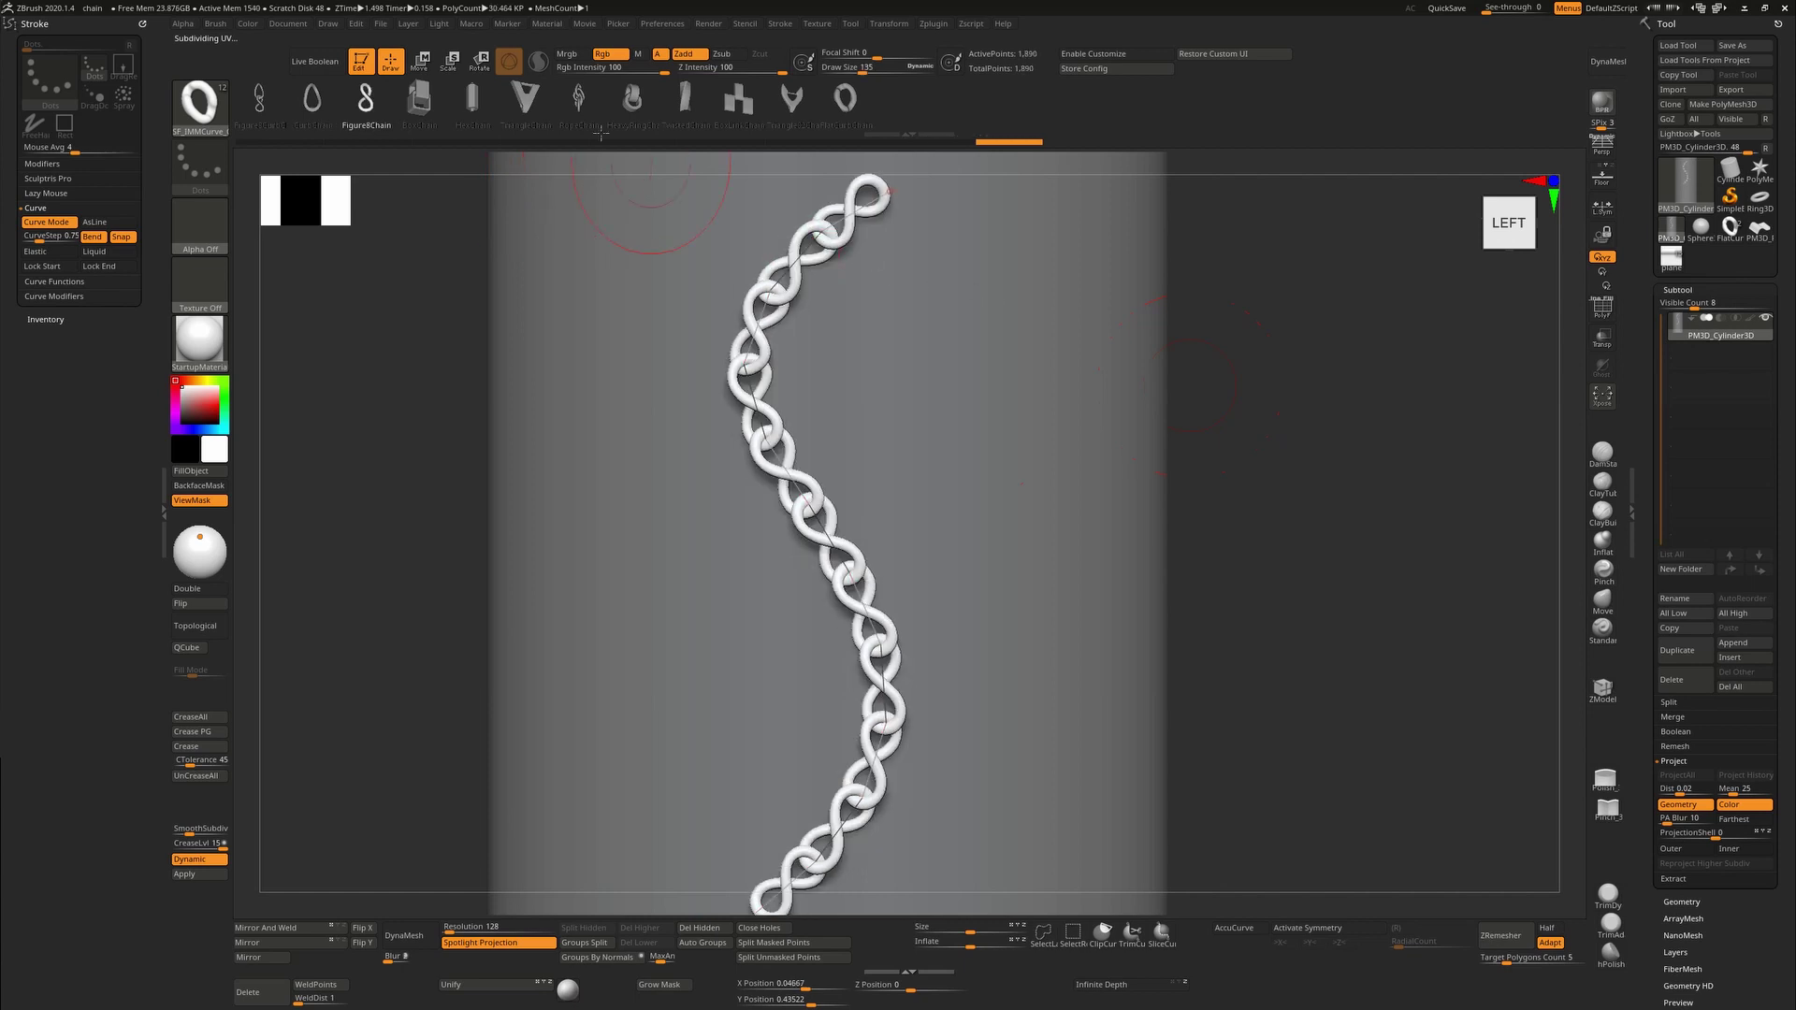
Replace the links of the S-shaped strand with BoxChain and after that with HexChain, inspecting the result up close.
{"action": "left_click", "coordinate": [419, 97]}
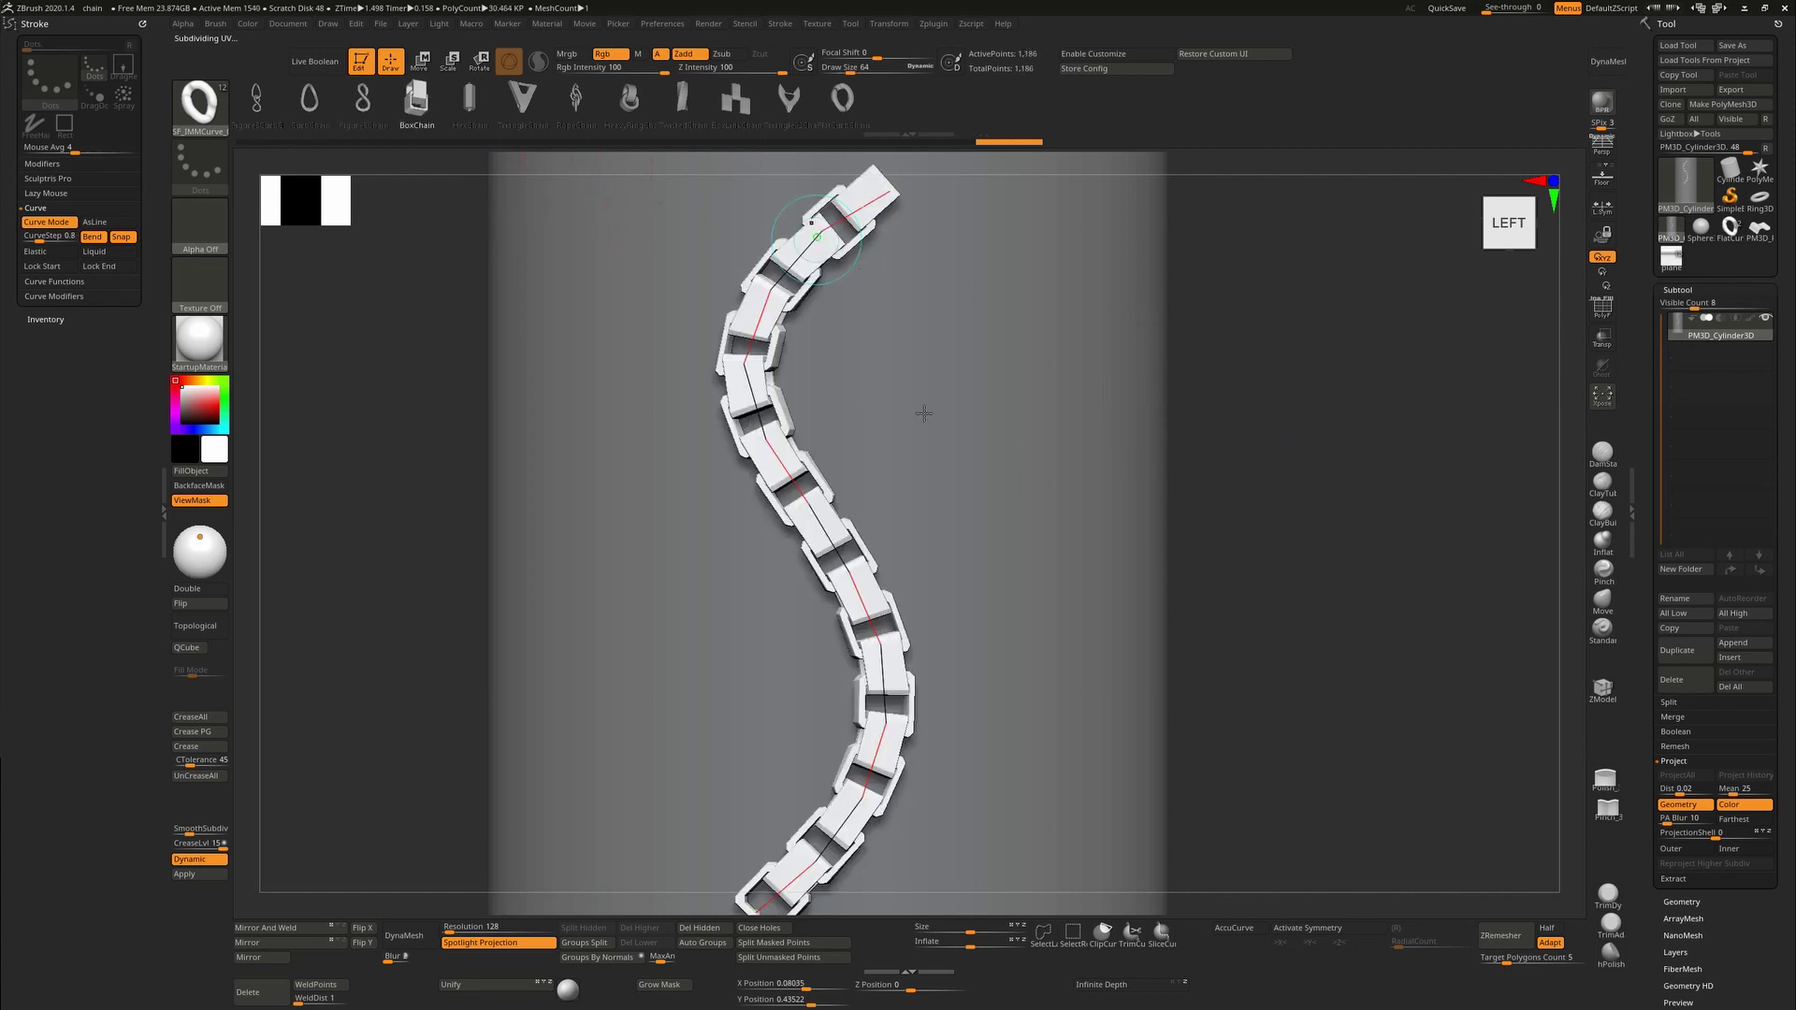
{"action": "key", "text": "Right"}
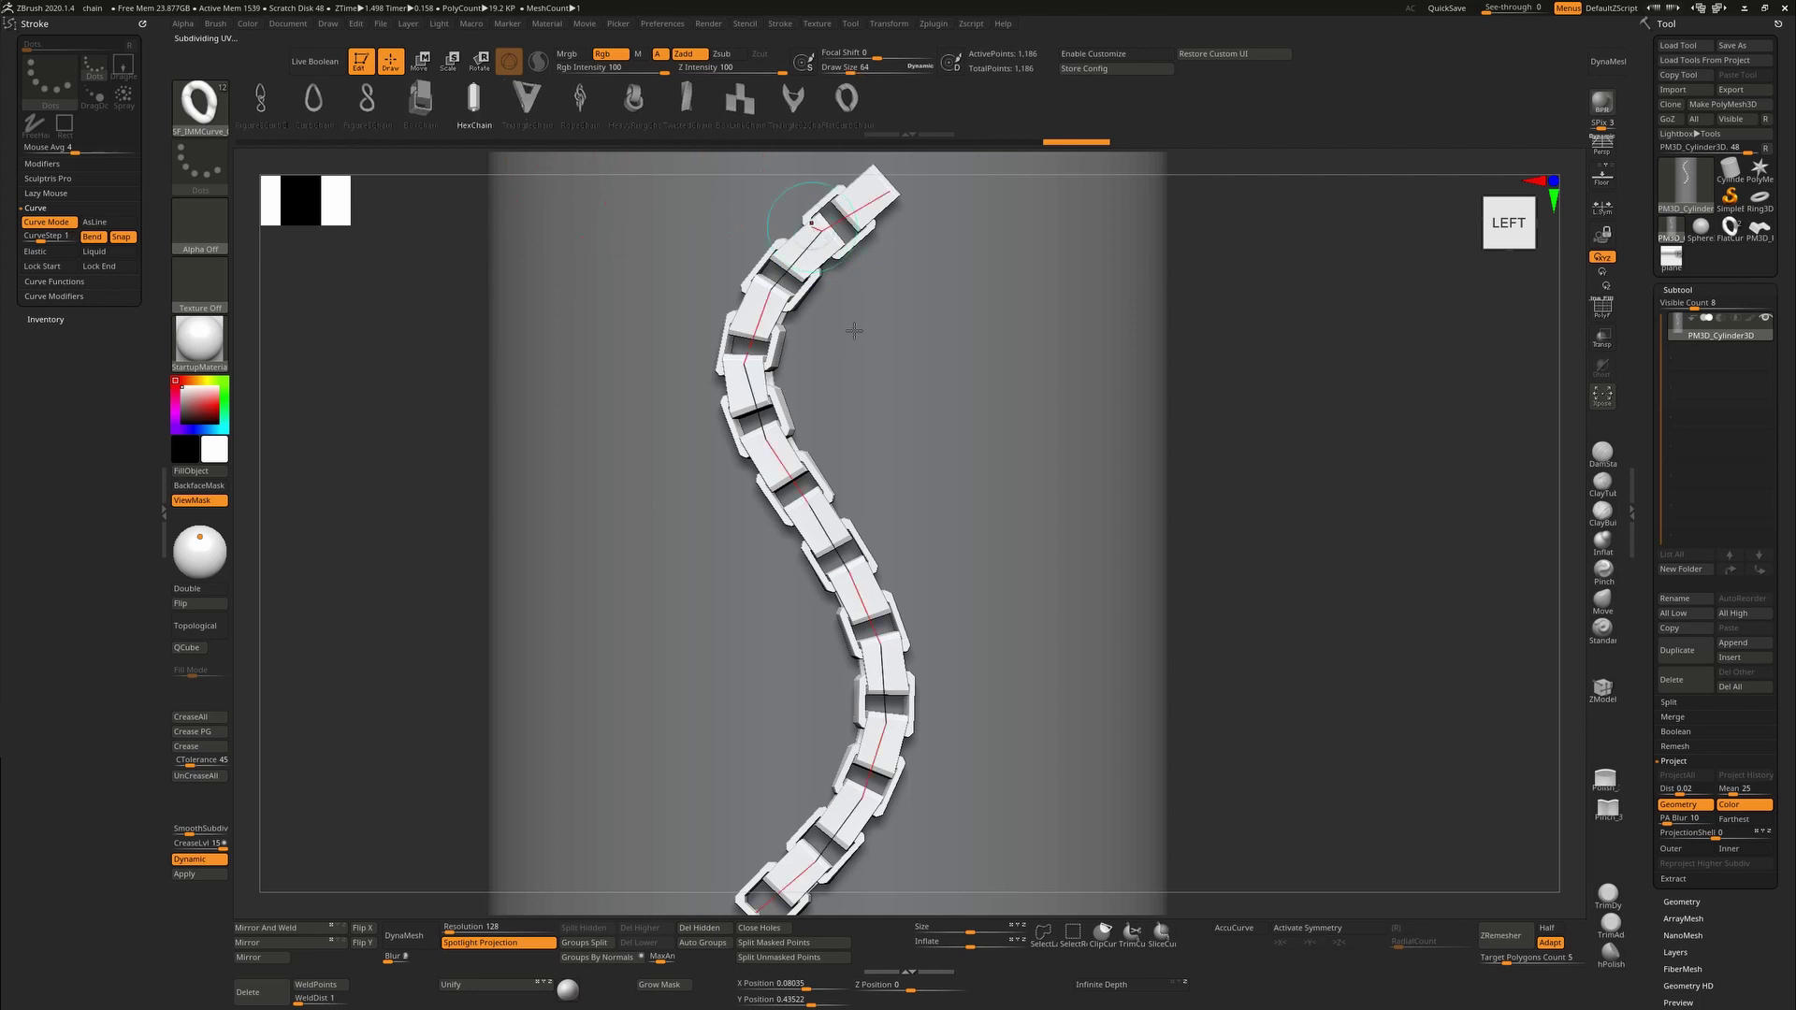
{"action": "right_click_drag", "start_coordinate": [957, 560], "coordinate": [945, 430], "text": "ctrl"}
{"action": "right_click_drag", "start_coordinate": [1318, 449], "coordinate": [1312, 370]}
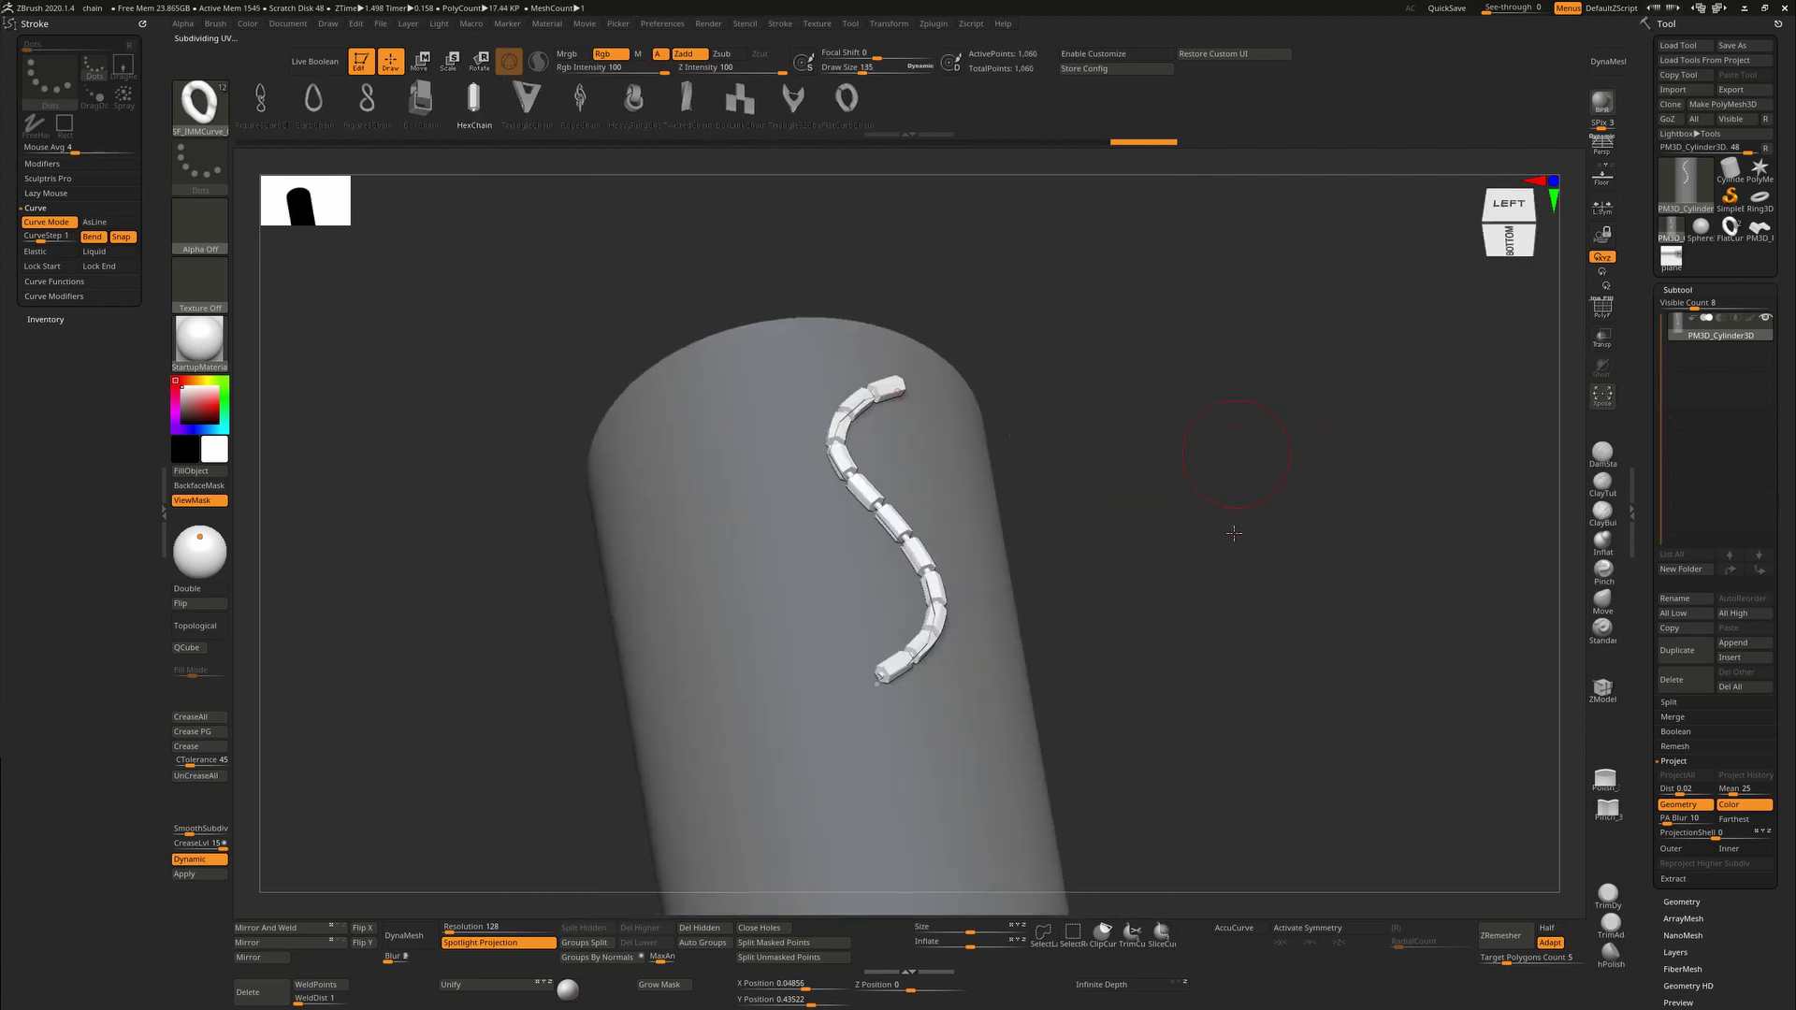
{"action": "right_click_drag", "start_coordinate": [1234, 533], "coordinate": [1057, 842], "text": "ctrl"}
{"action": "right_click_drag", "start_coordinate": [965, 614], "coordinate": [1126, 313], "text": "alt"}
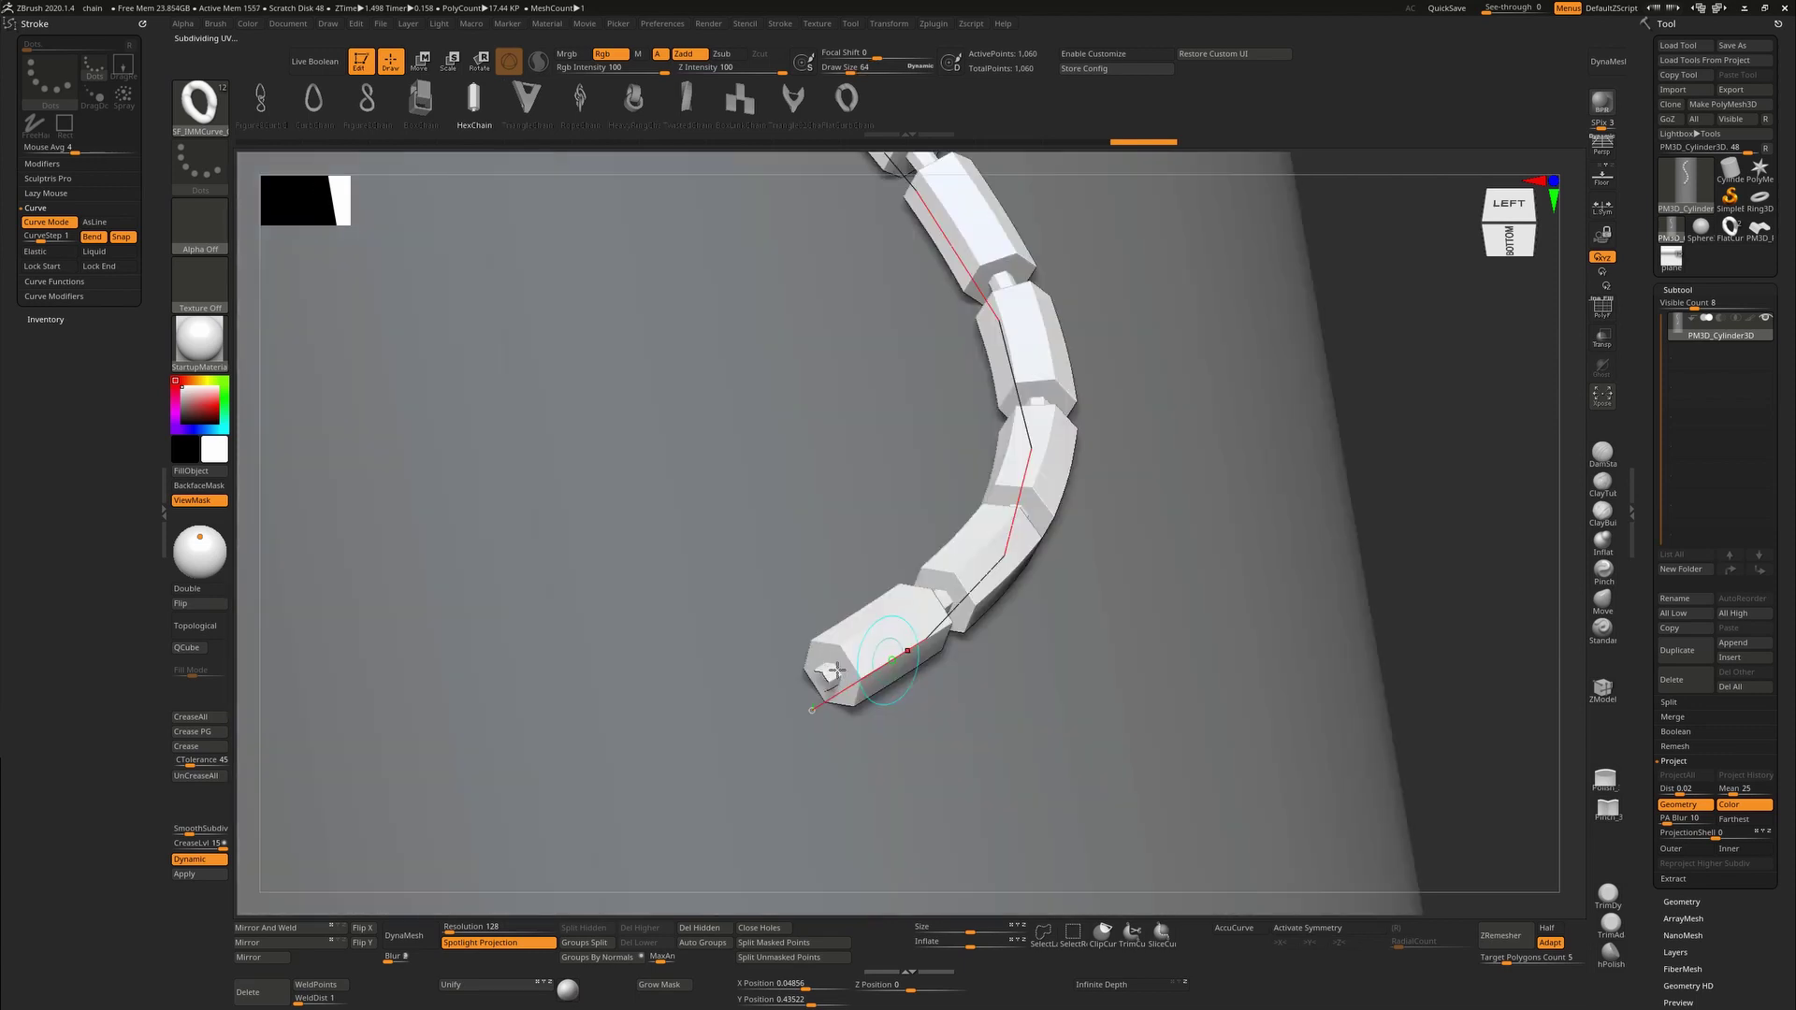
{"action": "key", "text": "ctrl+shift+z"}
Draw a TriangleChain strand and a RopeChain strand down the cylinder beside the S-shaped hex chain.
{"action": "left_click", "coordinate": [527, 96]}
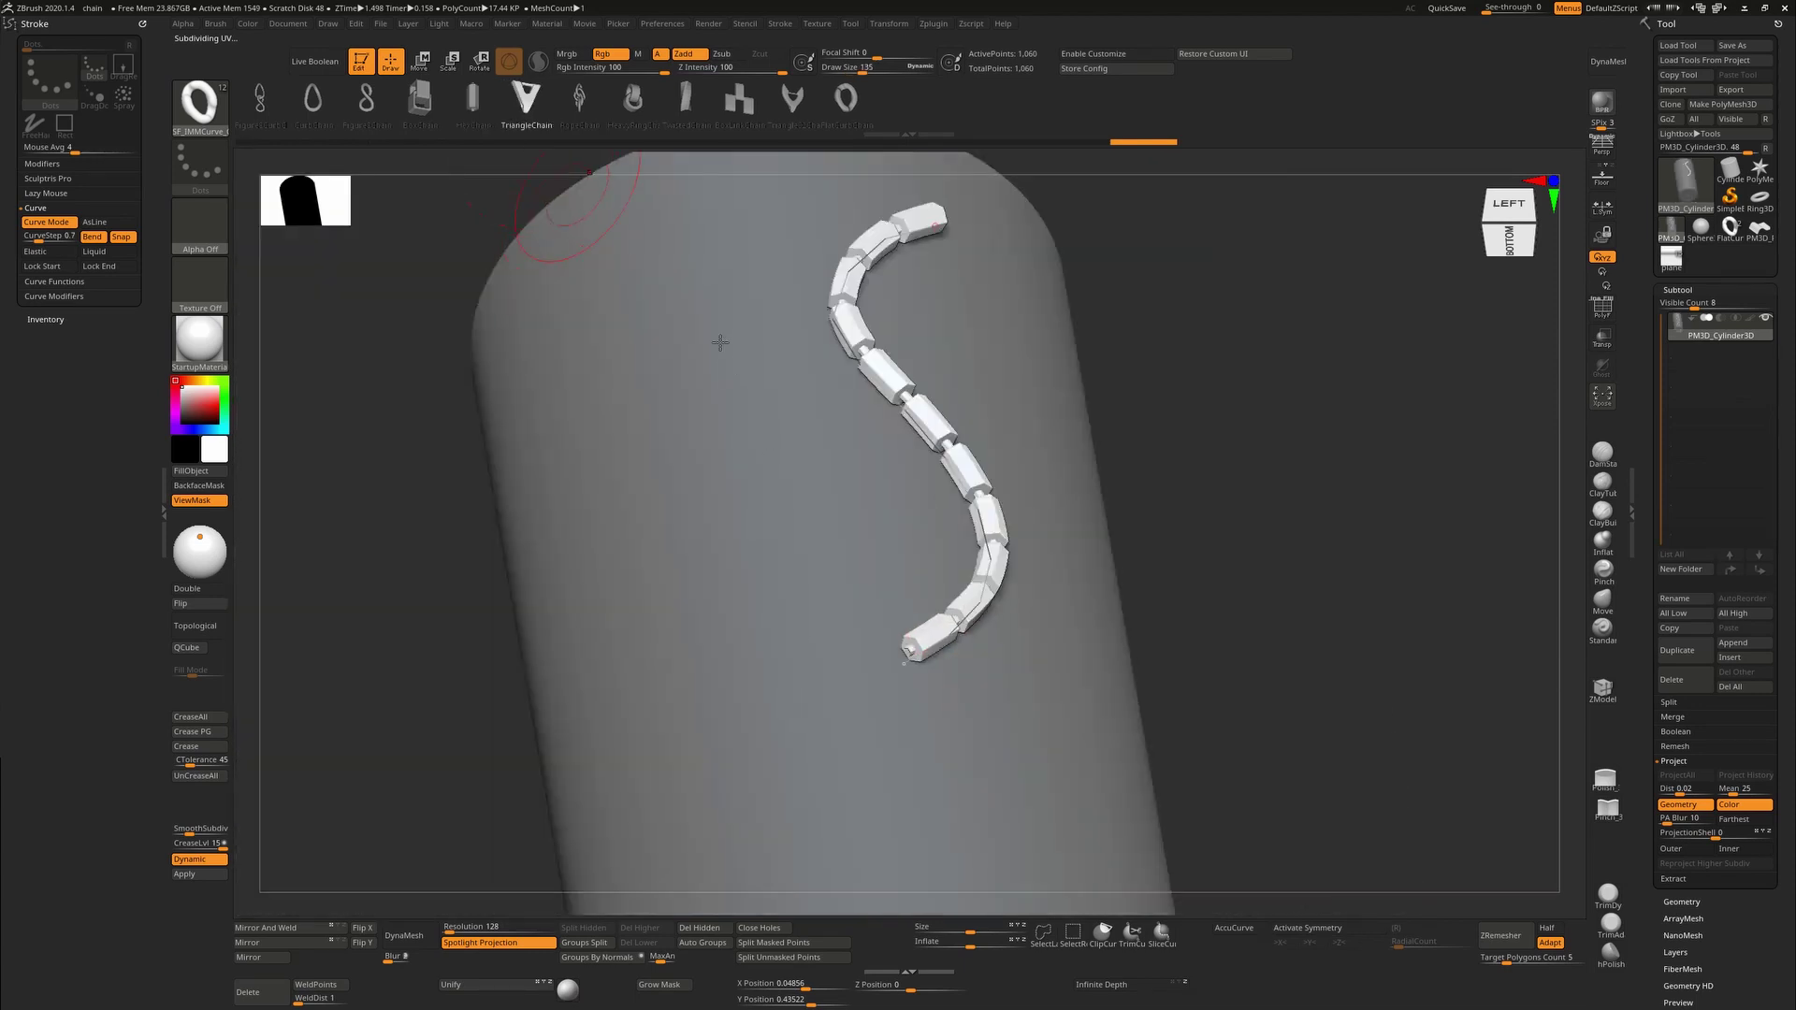
{"action": "left_click_drag", "start_coordinate": [721, 342], "coordinate": [757, 782]}
{"action": "left_click", "coordinate": [577, 97]}
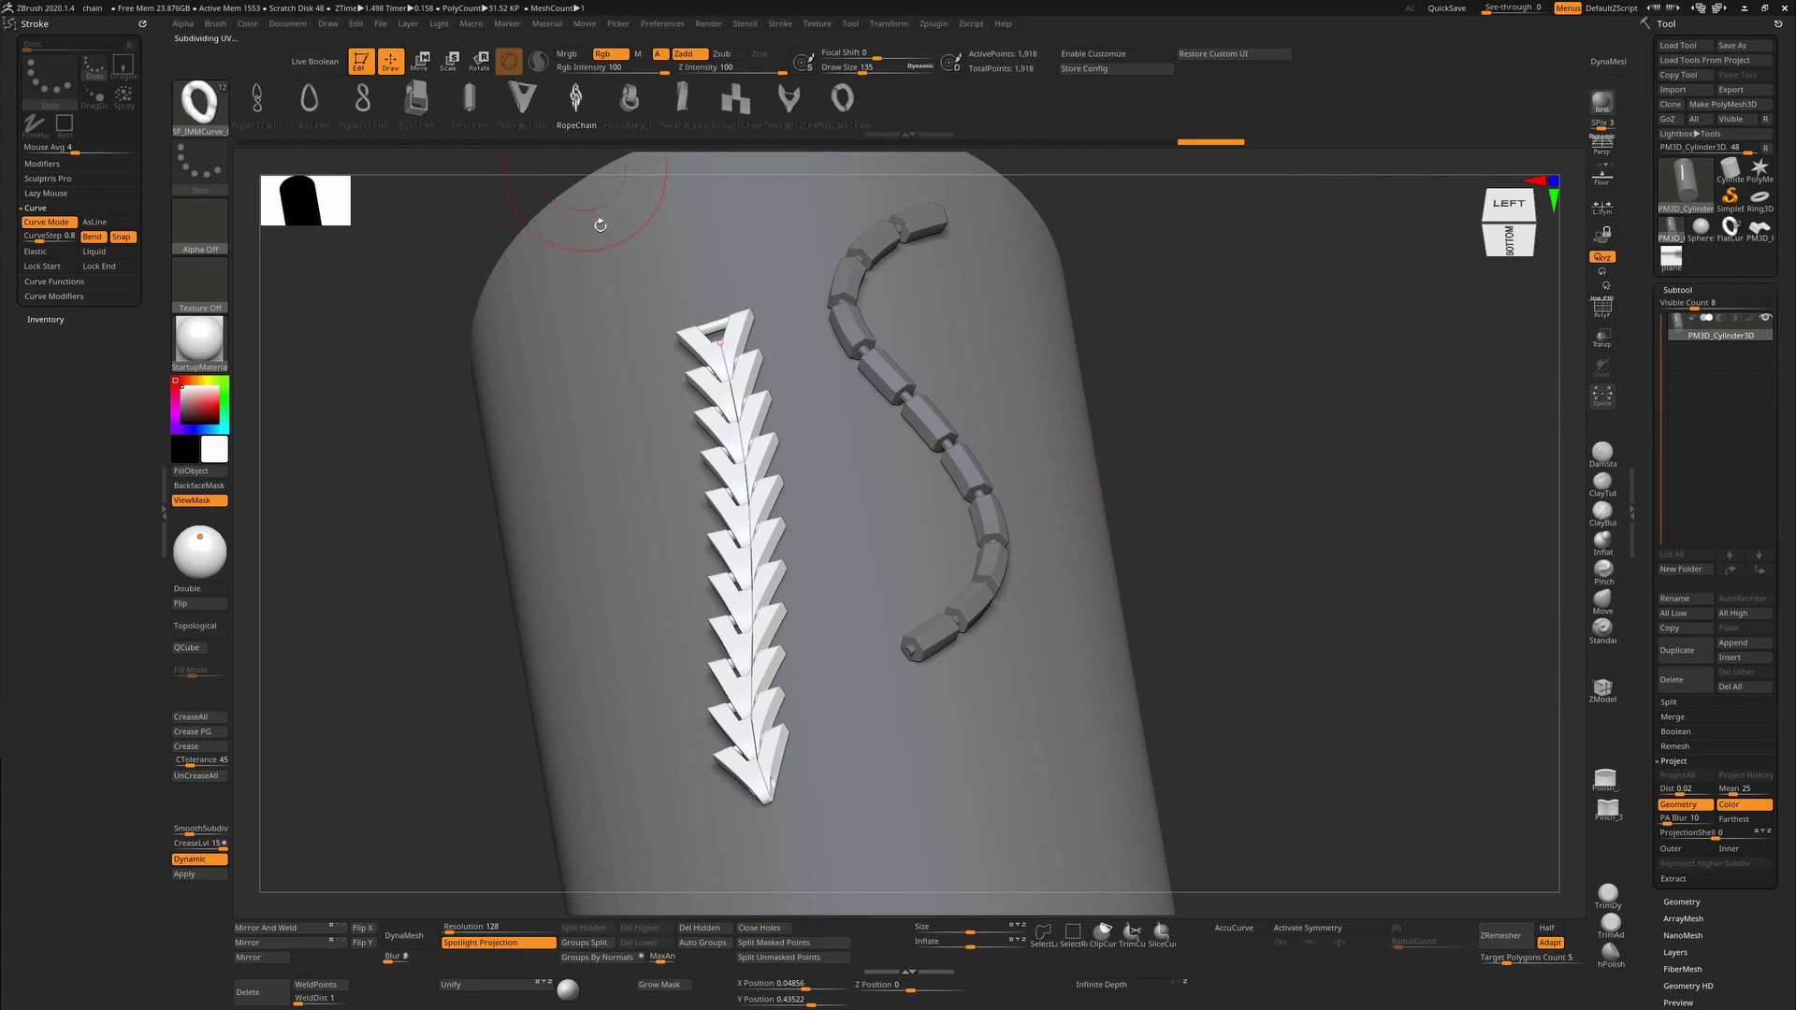
{"action": "mouse_move", "coordinate": [595, 283]}
{"action": "left_mouse_down"}
{"action": "mouse_move", "coordinate": [630, 508]}
{"action": "mouse_move", "coordinate": [625, 633]}
{"action": "left_mouse_up"}
{"action": "mouse_move", "coordinate": [1263, 467]}
{"action": "left_mouse_down"}
{"action": "mouse_move", "coordinate": [1268, 494]}
{"action": "mouse_move", "coordinate": [1114, 508]}
{"action": "left_mouse_up"}
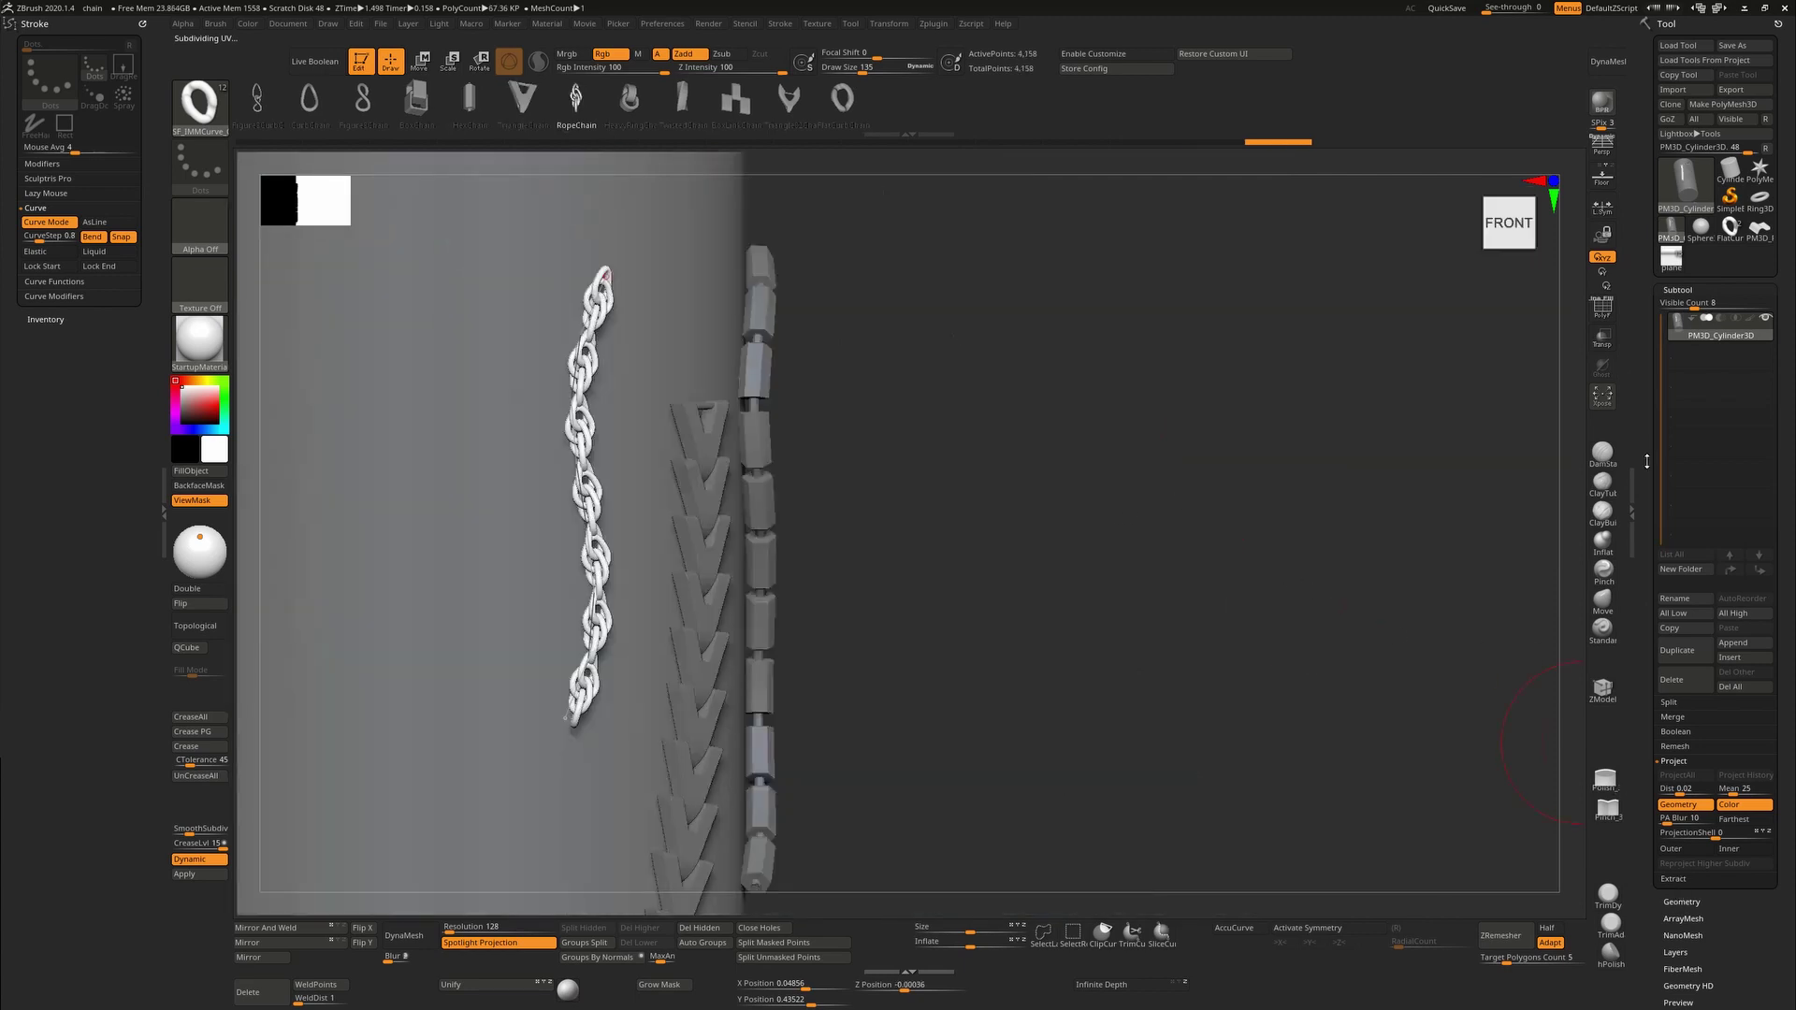
Open the Dynamic Subdiv settings and toggle Dynamic off and back on to compare the chains' smoothing.
{"action": "left_click", "coordinate": [1681, 902]}
{"action": "left_click", "coordinate": [1693, 441]}
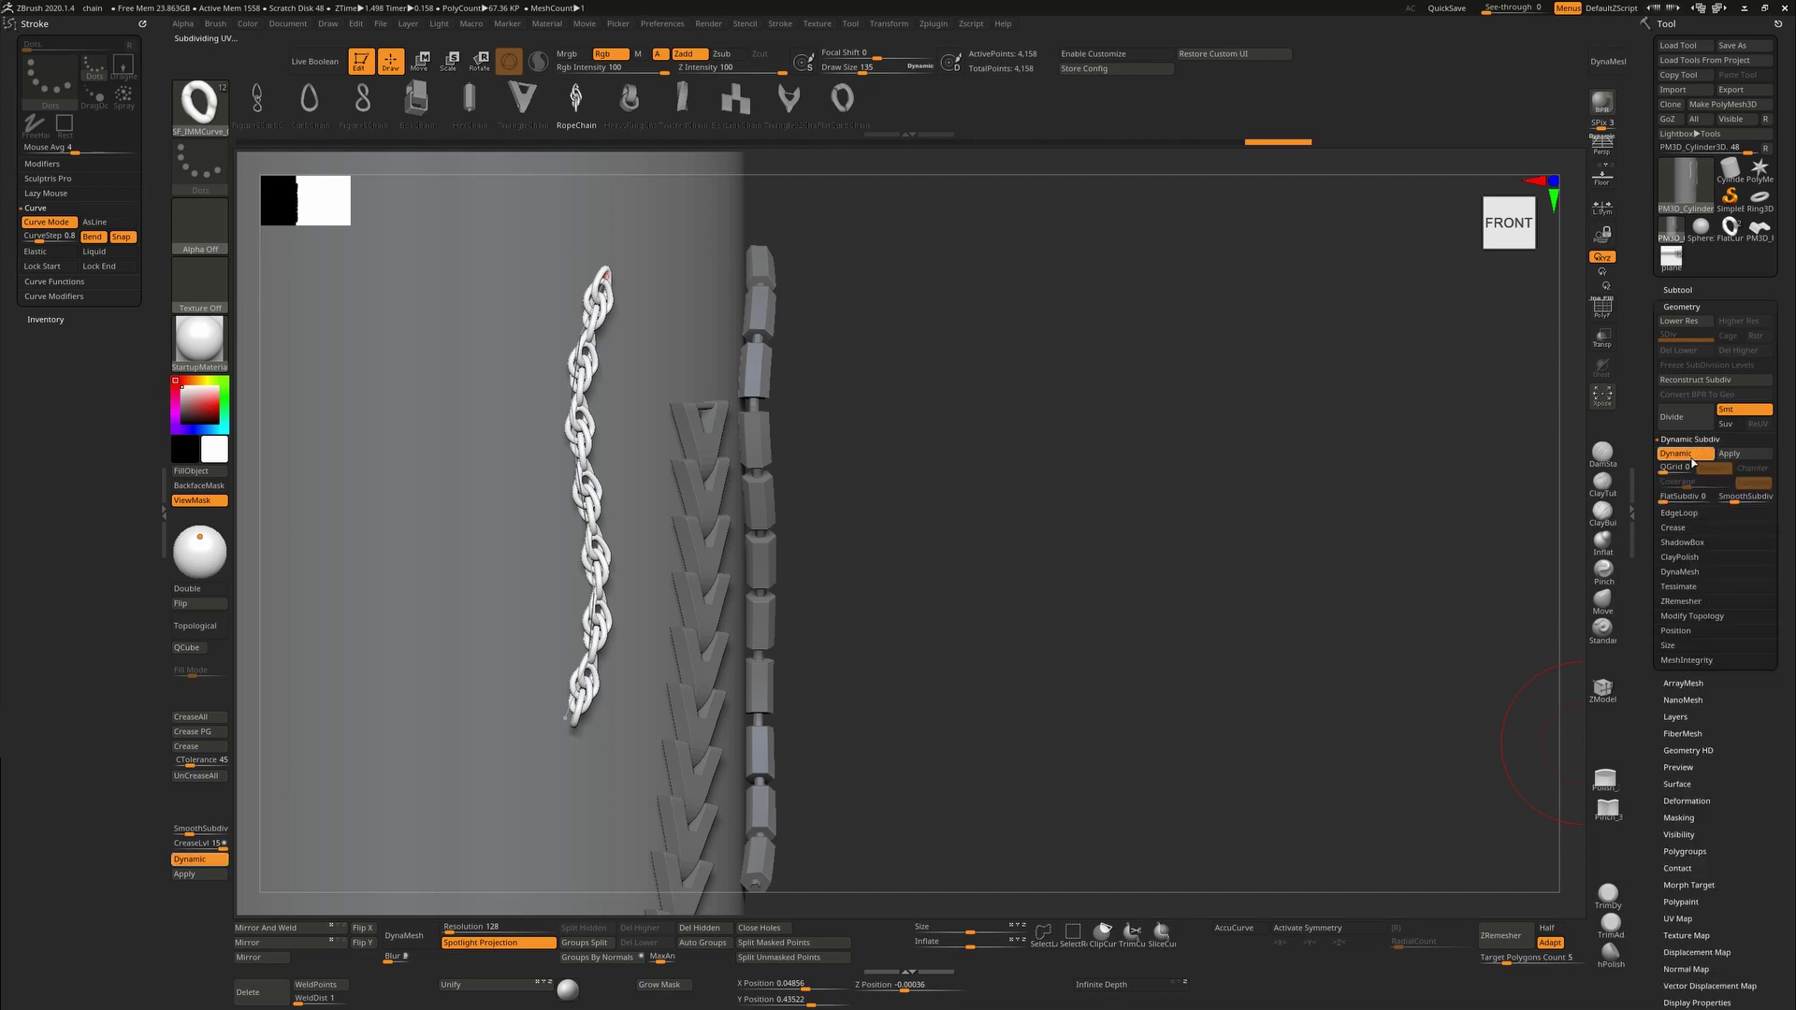
{"action": "left_click", "coordinate": [1692, 457]}
{"action": "left_click", "coordinate": [1696, 456]}
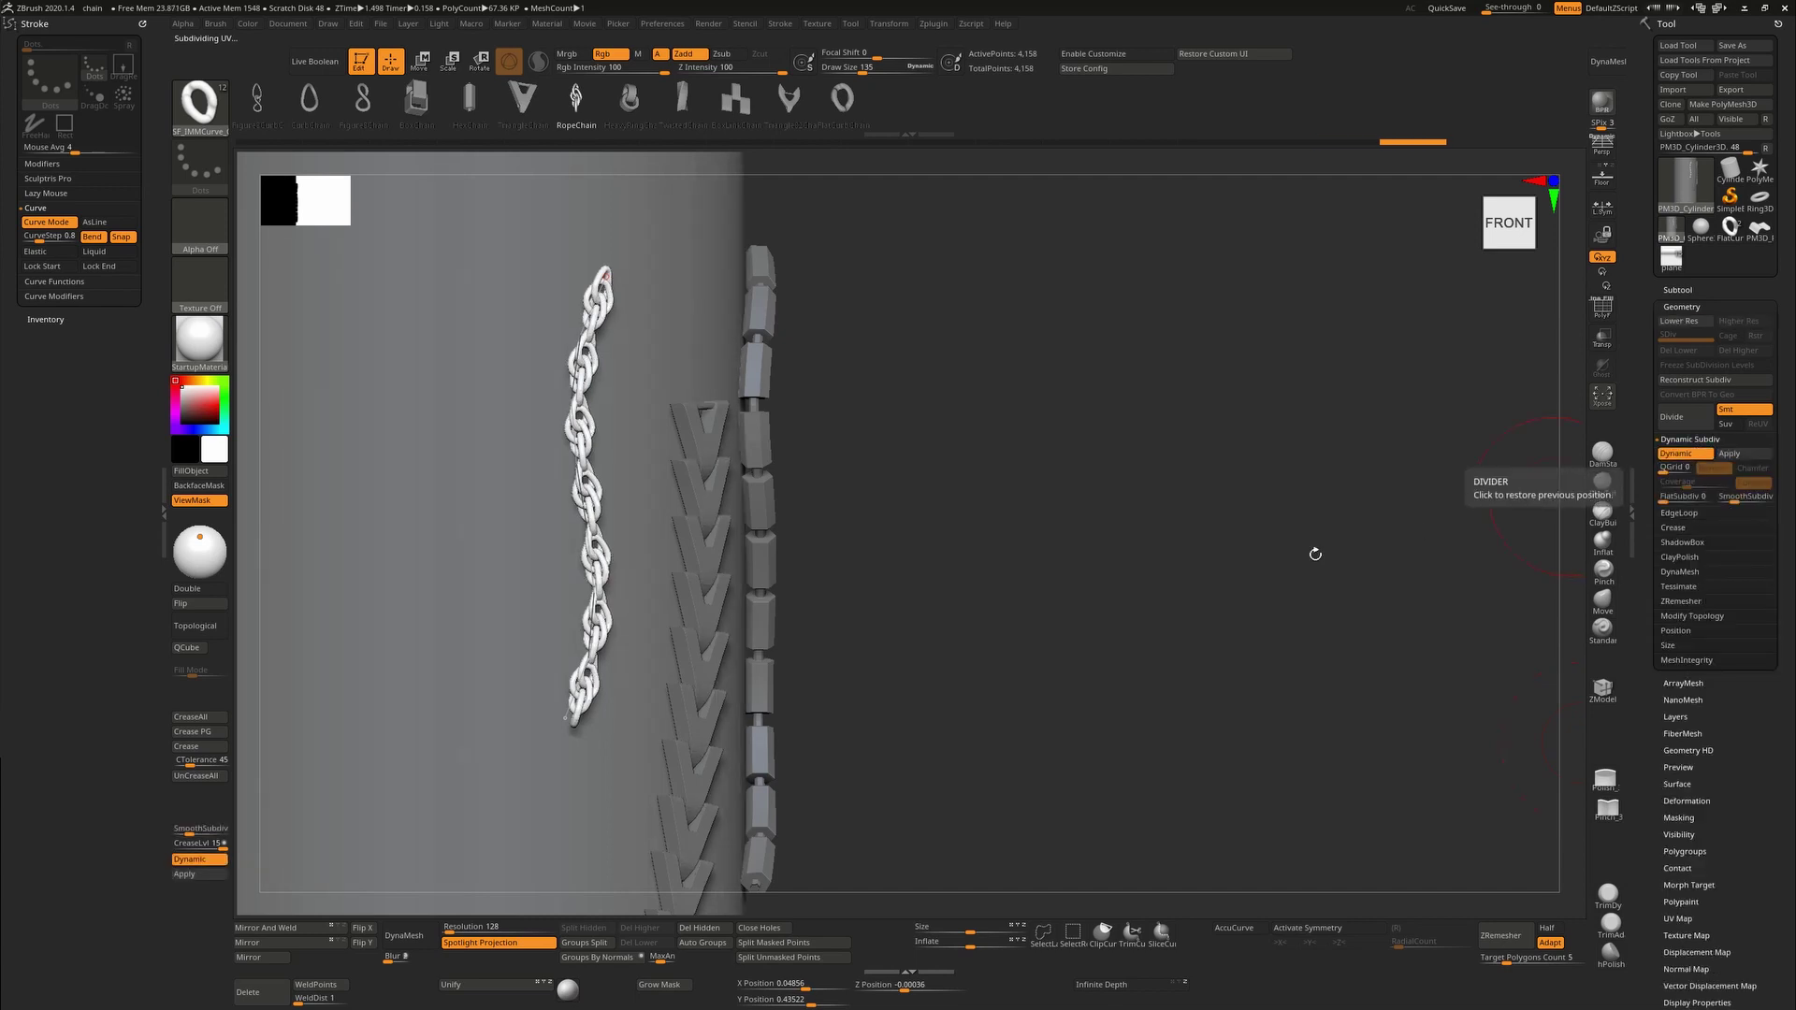
{"action": "left_click_drag", "start_coordinate": [1316, 552], "coordinate": [647, 307]}
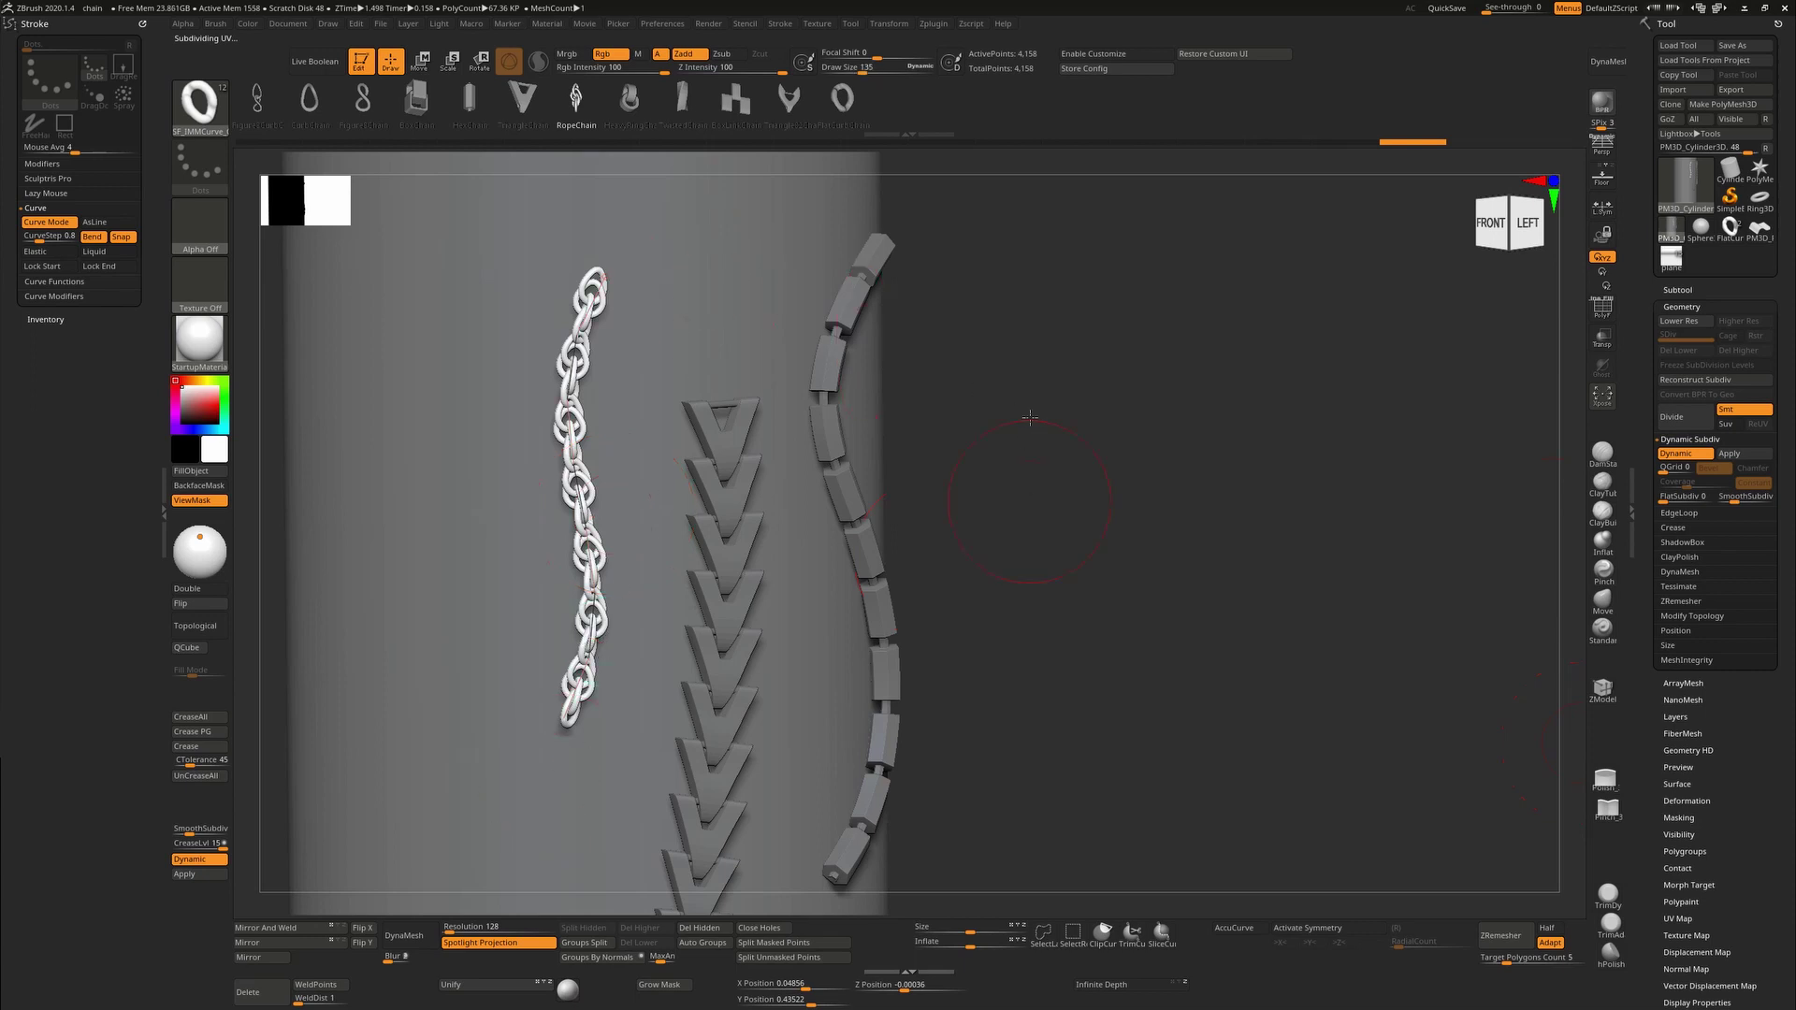
Undo all the chain strands back to the bare cylinder.
{"action": "mouse_move", "coordinate": [1030, 417]}
{"action": "left_mouse_down", "text": "alt"}
{"action": "mouse_move", "coordinate": [1050, 622]}
{"action": "mouse_move", "coordinate": [1022, 570]}
{"action": "left_mouse_up", "text": "alt"}
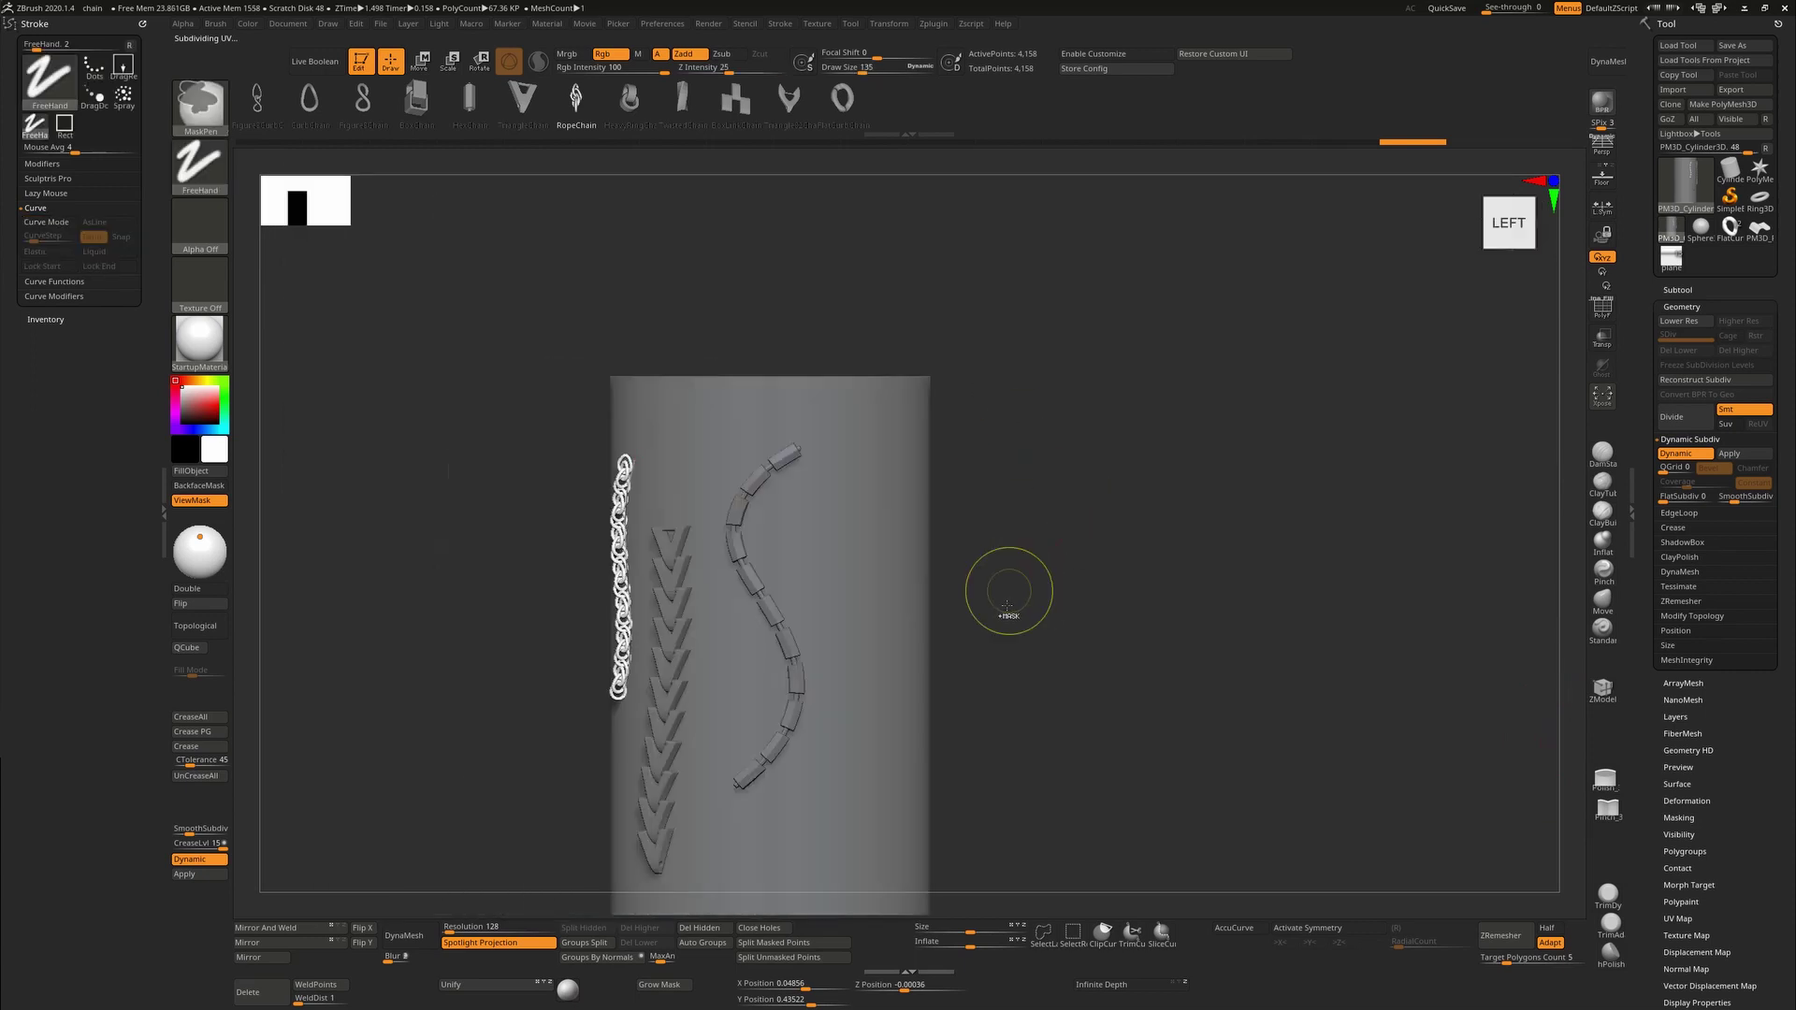
{"action": "key", "text": "ctrl+z"}
{"action": "key", "text": "ctrl+z"}
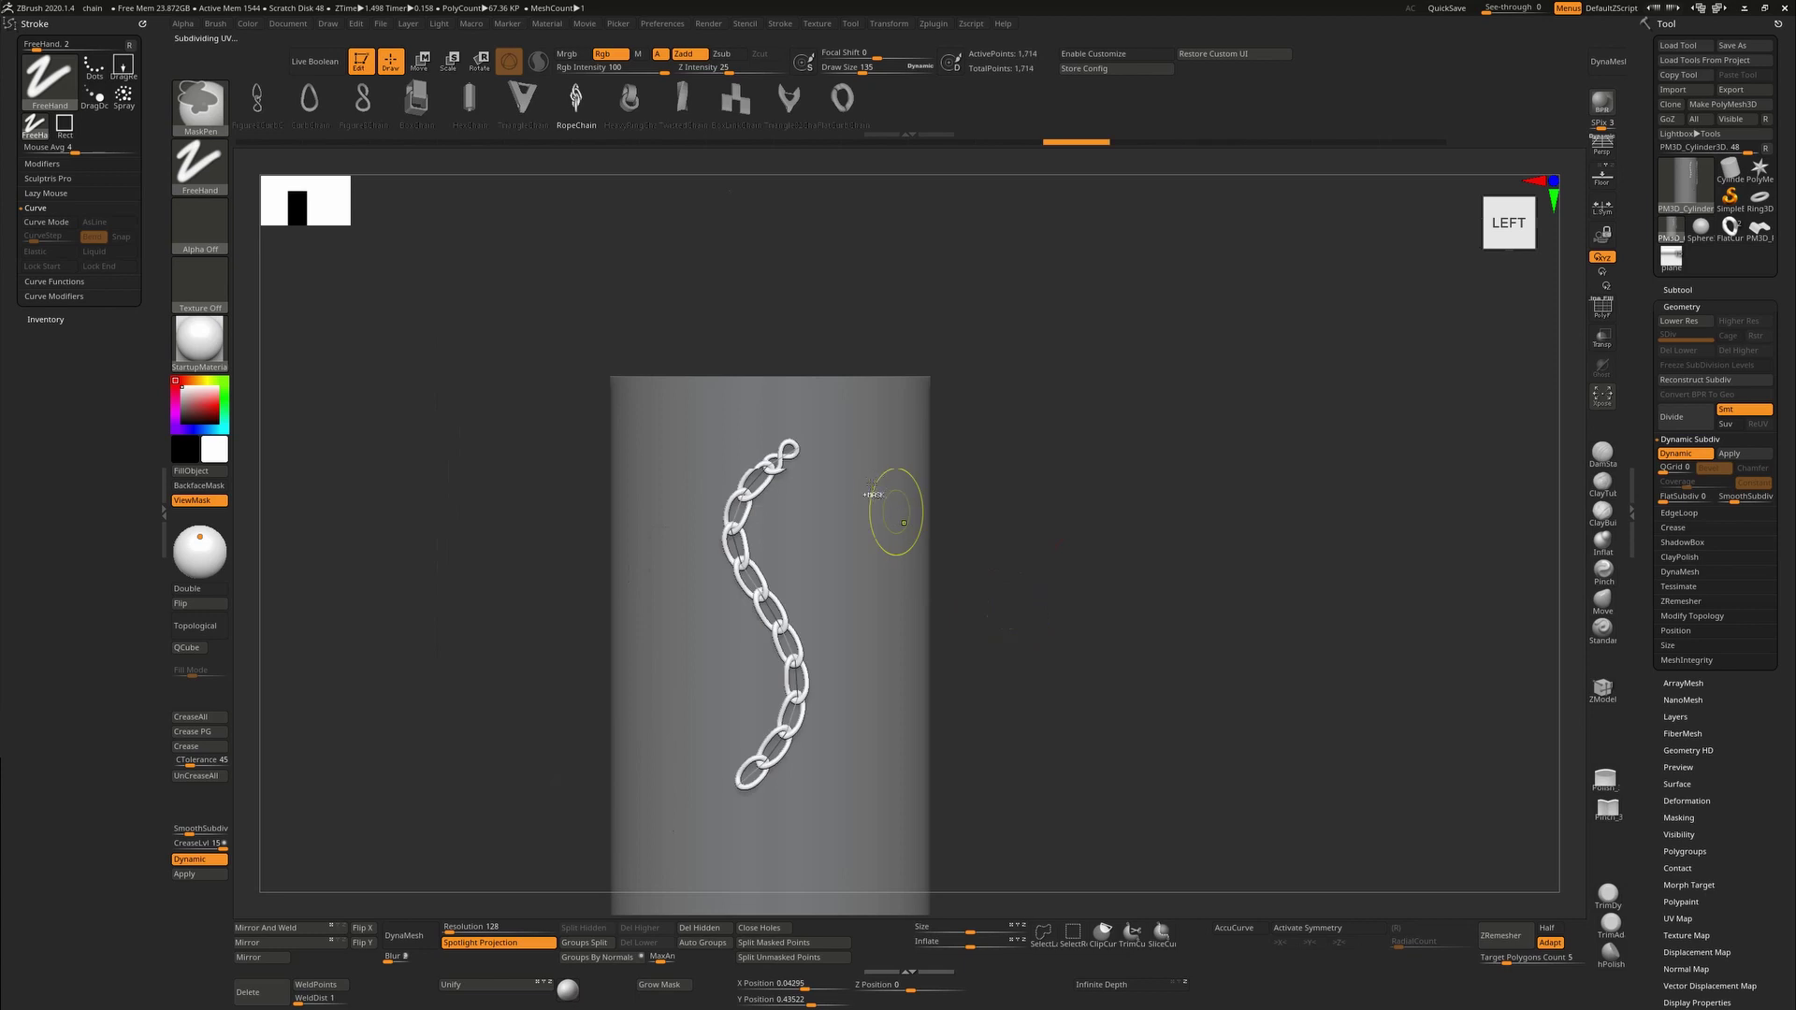
{"action": "key", "text": "ctrl+z"}
{"action": "key", "text": "ctrl+z"}
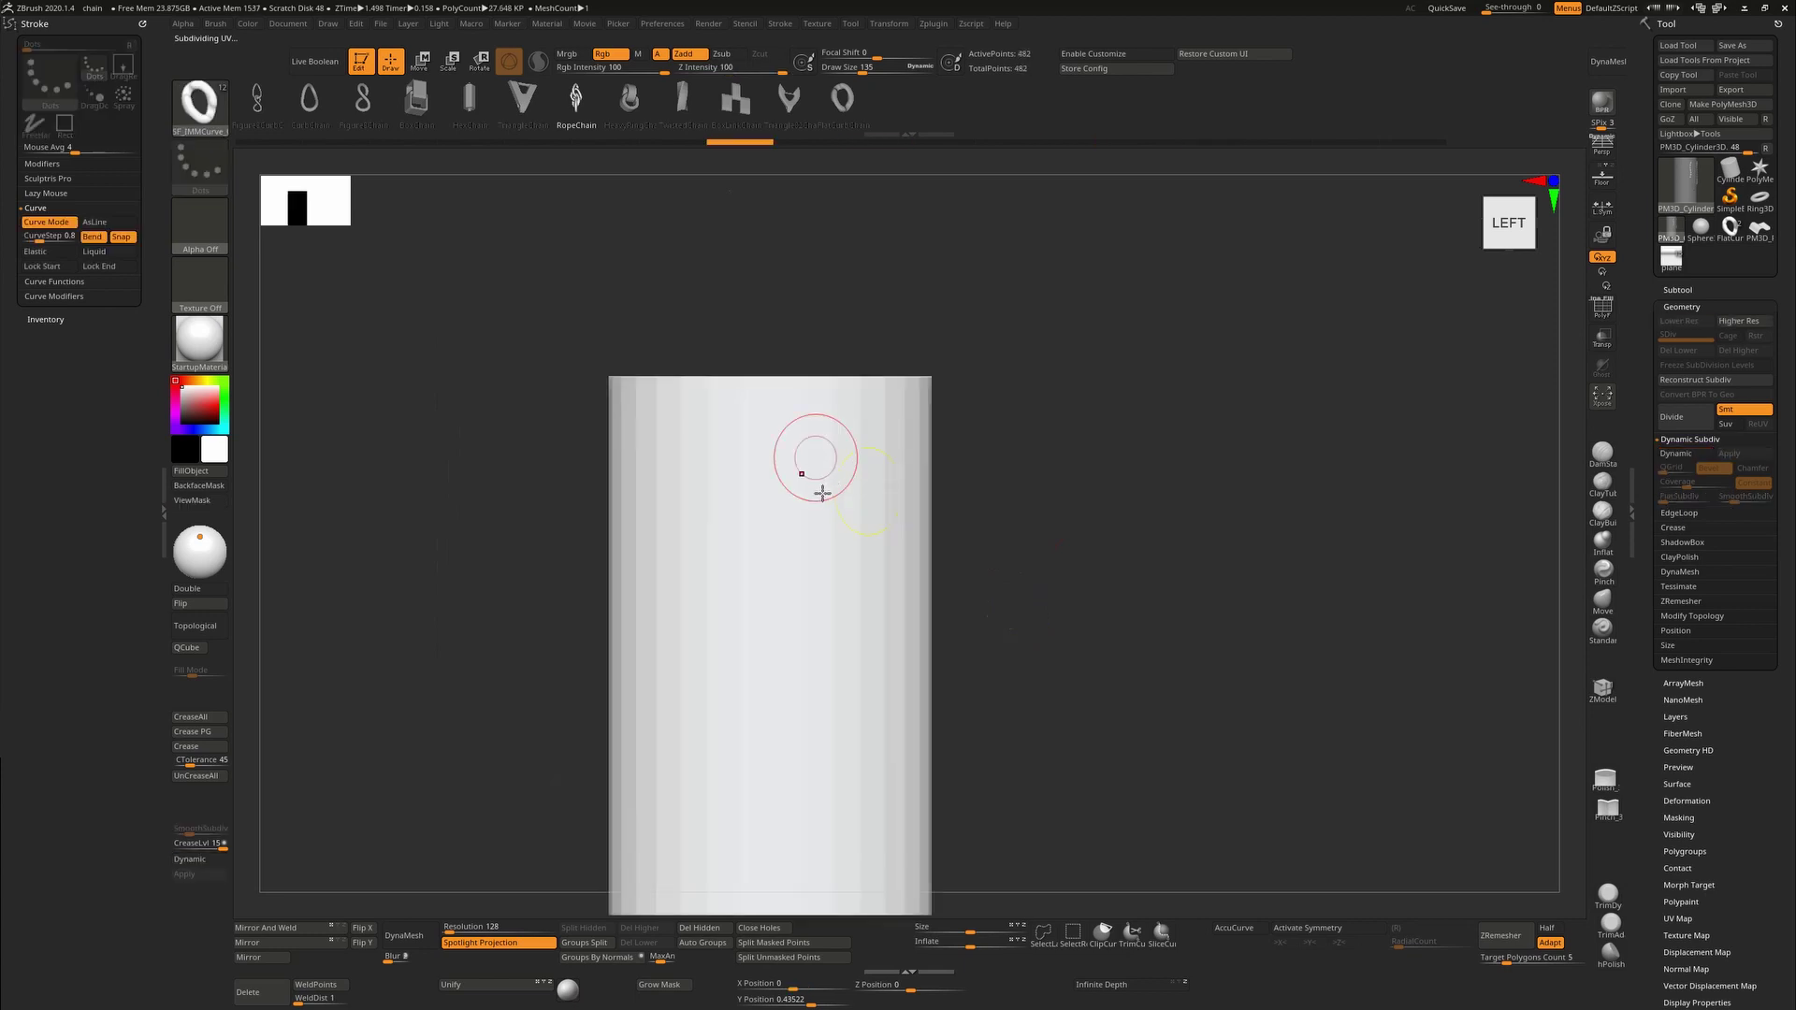
Turn on Dynamic Subdiv for the cylinder and wrap a straight RopeChain around it near the upper end.
{"action": "key", "text": "d"}
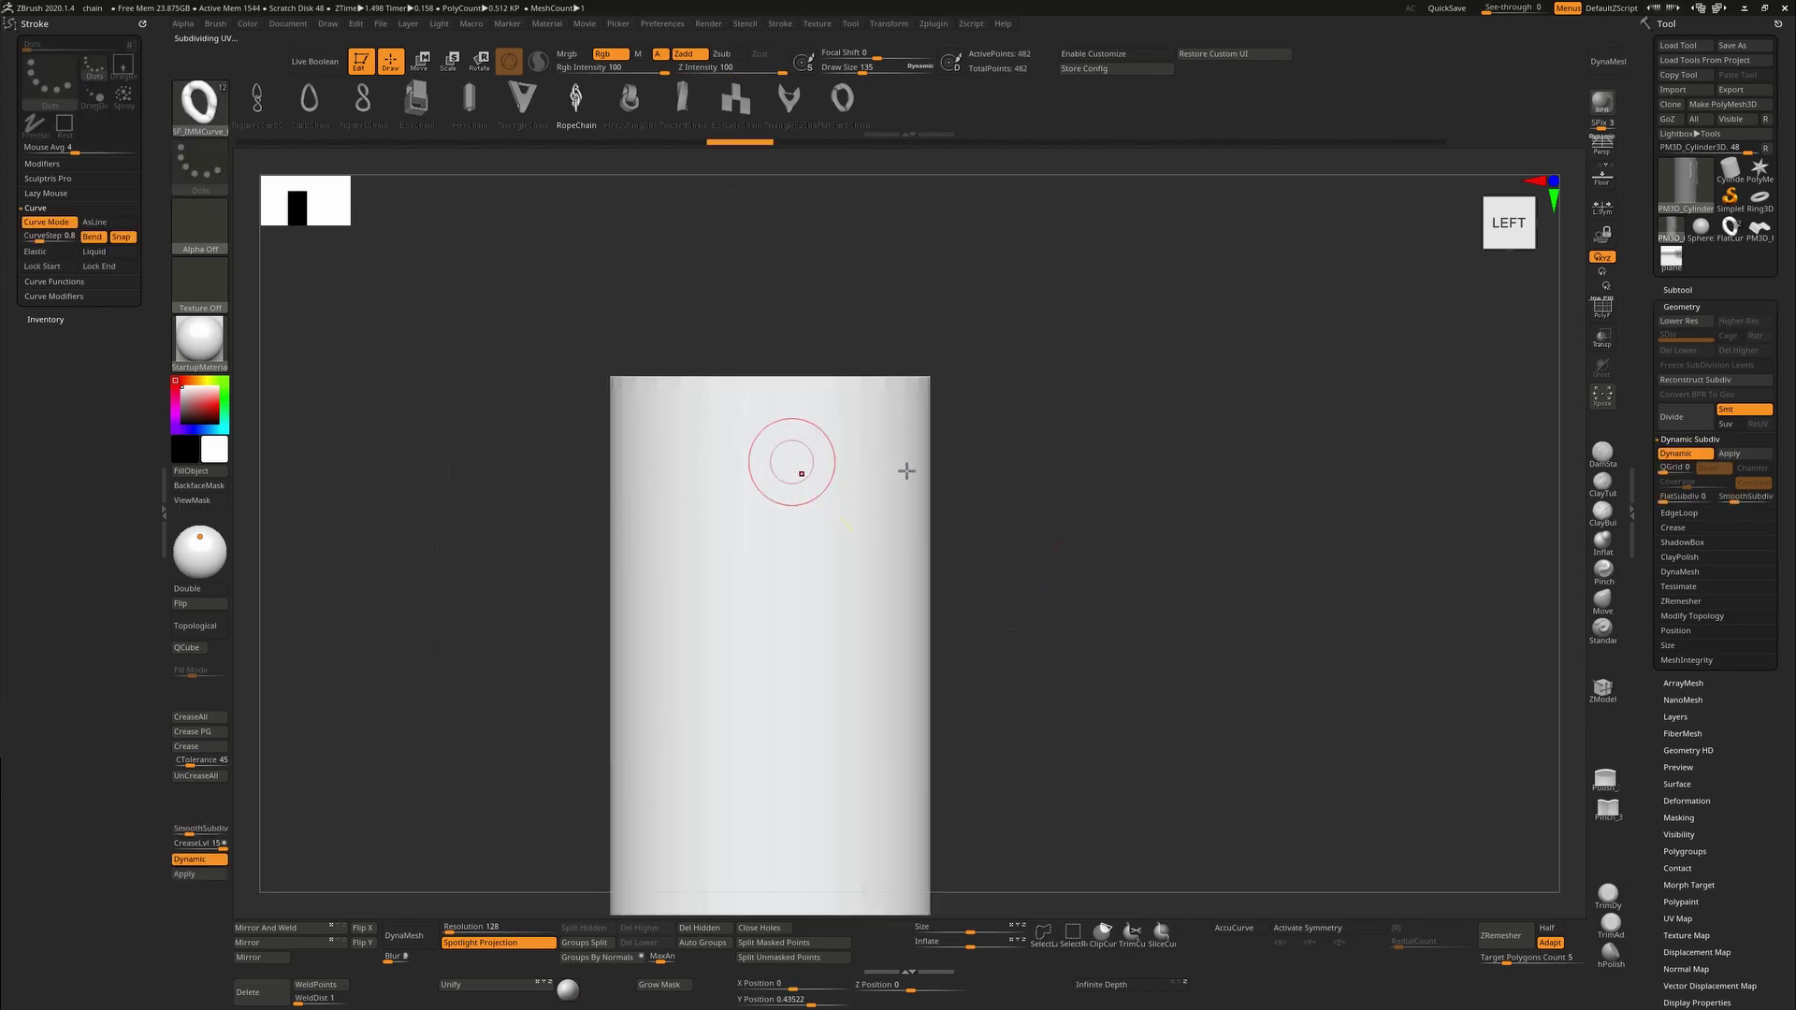
{"action": "left_click_drag", "start_coordinate": [907, 471], "coordinate": [958, 471]}
{"action": "left_click_drag", "start_coordinate": [1045, 470], "coordinate": [983, 462], "text": "shift"}
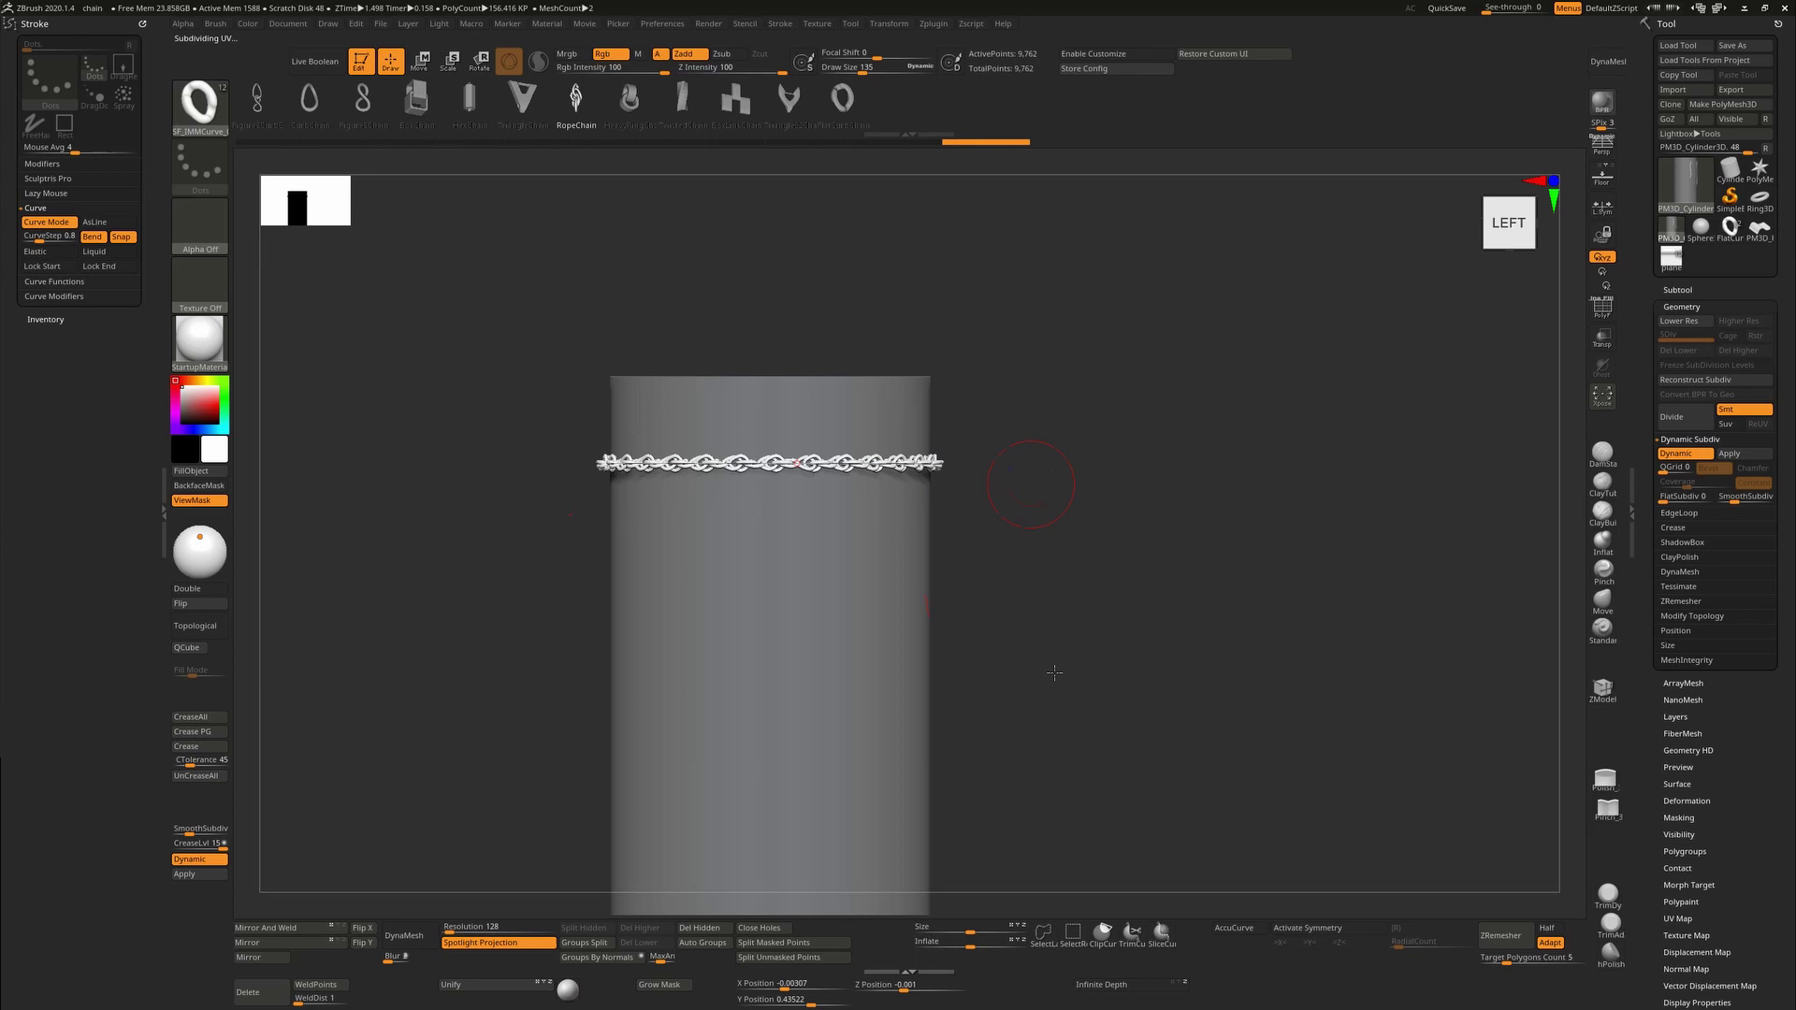
Check the brush's Depth settings for Imbed and update the wrapped rope chain on its curve.
{"action": "right_click_drag", "start_coordinate": [1055, 673], "coordinate": [1189, 766], "text": "ctrl"}
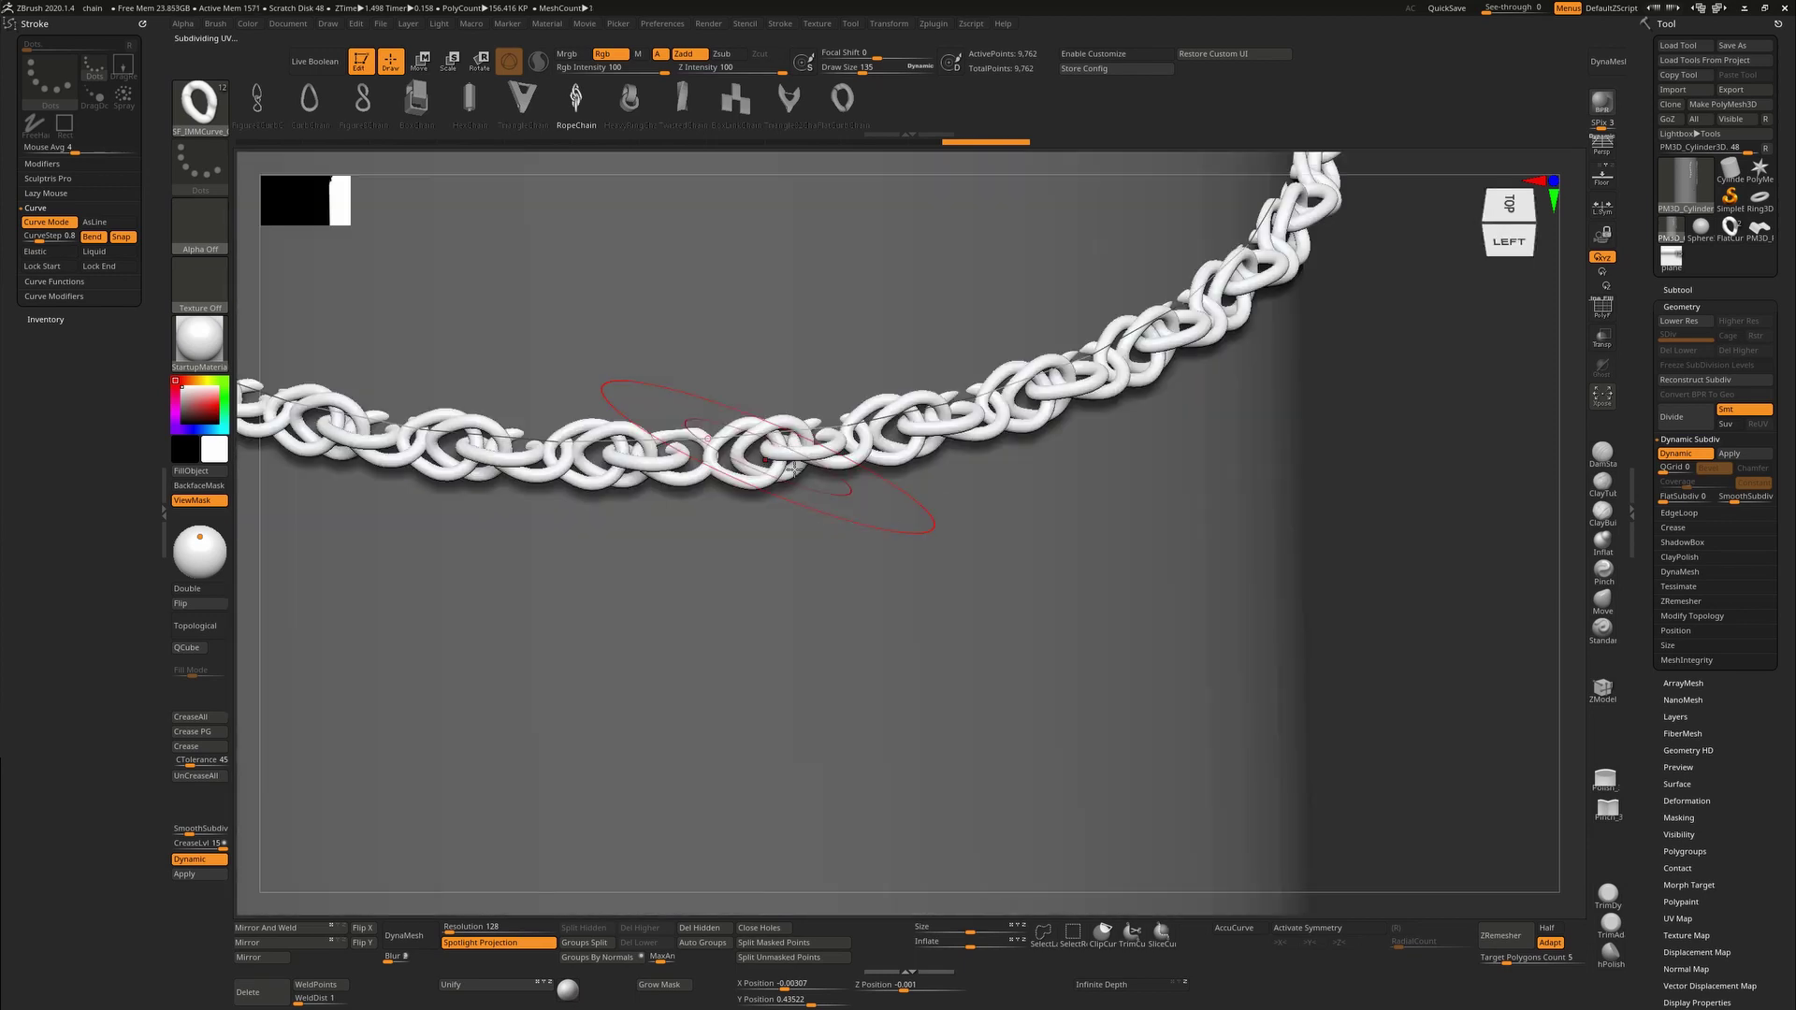
{"action": "left_click", "coordinate": [215, 27]}
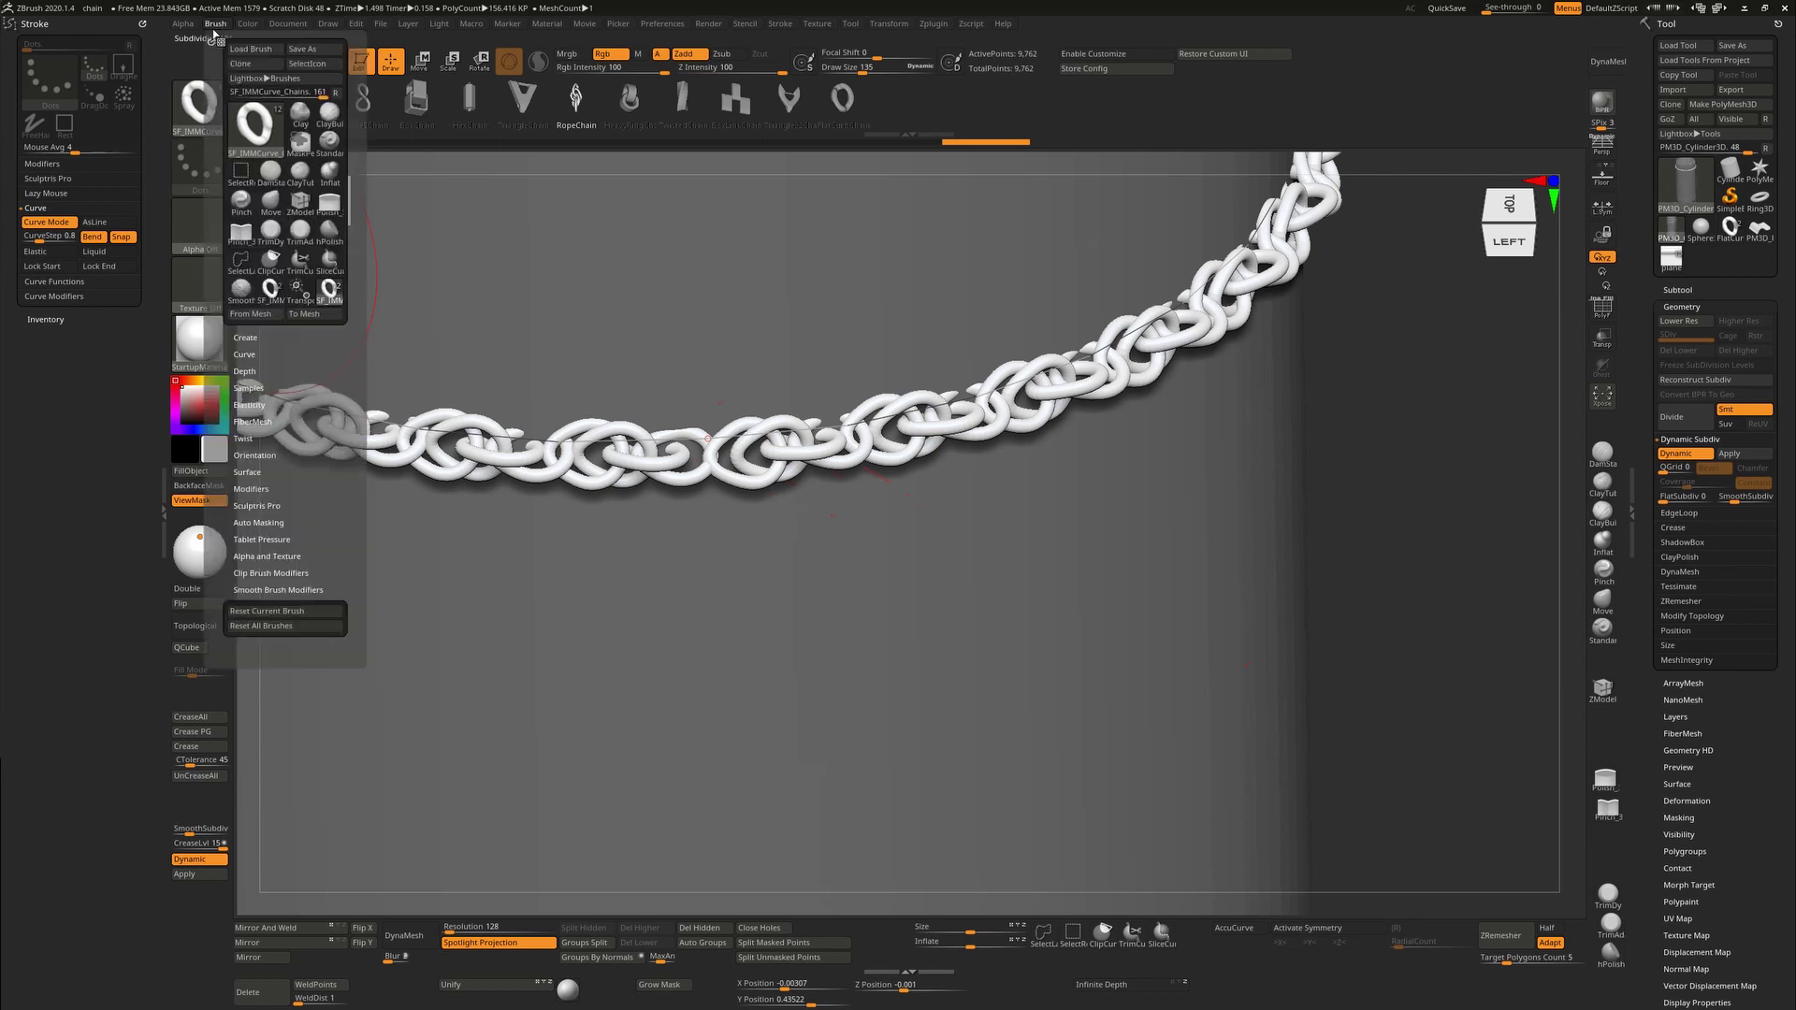
{"action": "left_click", "coordinate": [244, 371]}
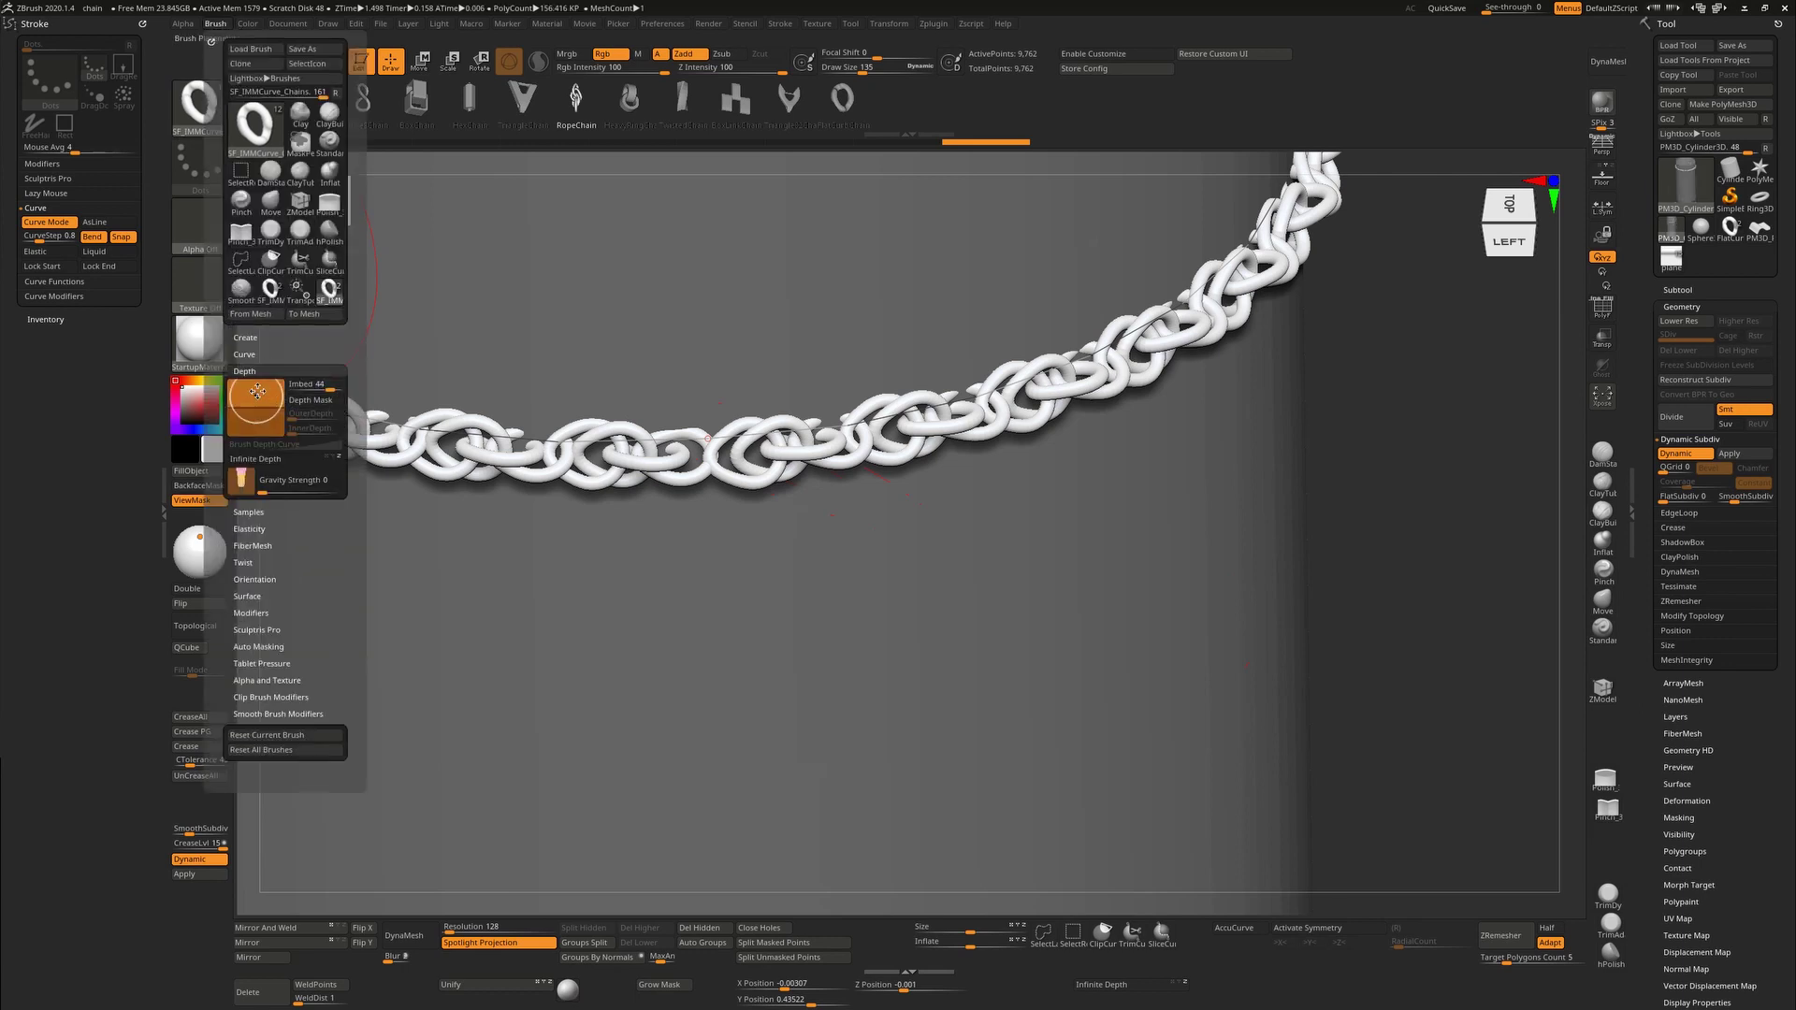
{"action": "left_click", "coordinate": [639, 442]}
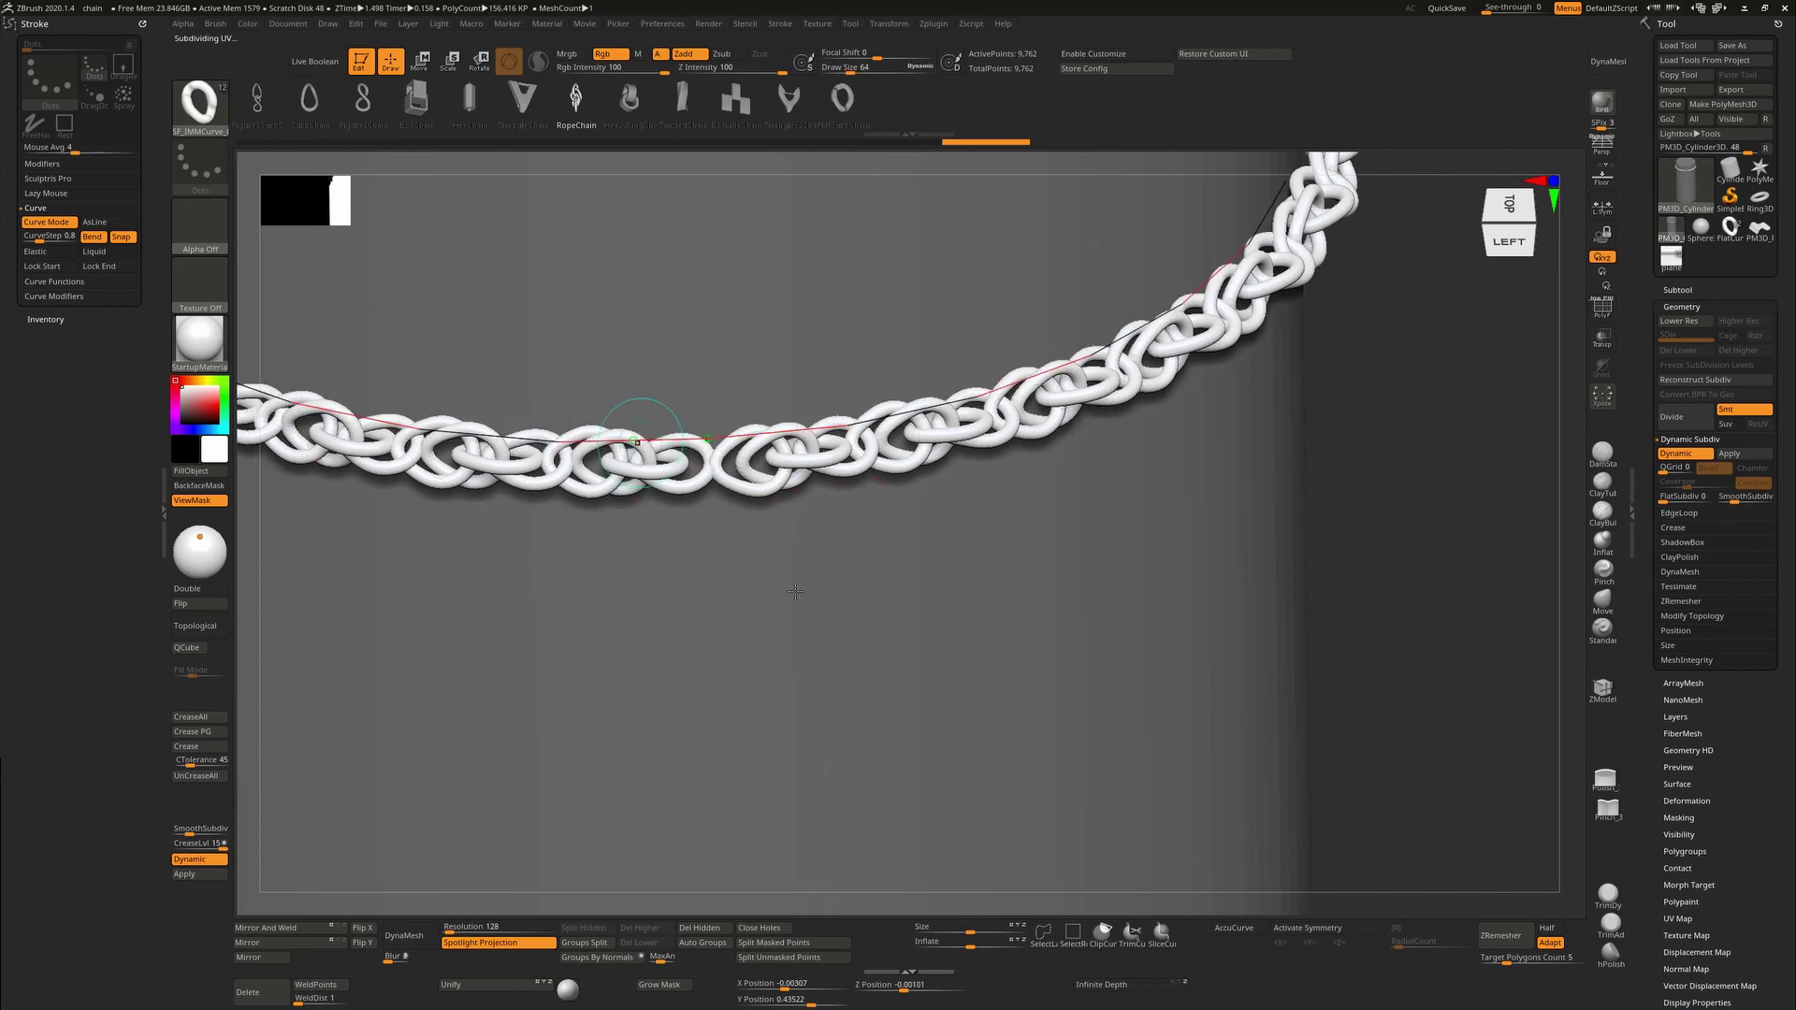
{"action": "right_click_drag", "start_coordinate": [858, 649], "coordinate": [1207, 565], "text": "ctrl"}
{"action": "left_click_drag", "start_coordinate": [1207, 565], "coordinate": [1111, 537], "text": "shift"}
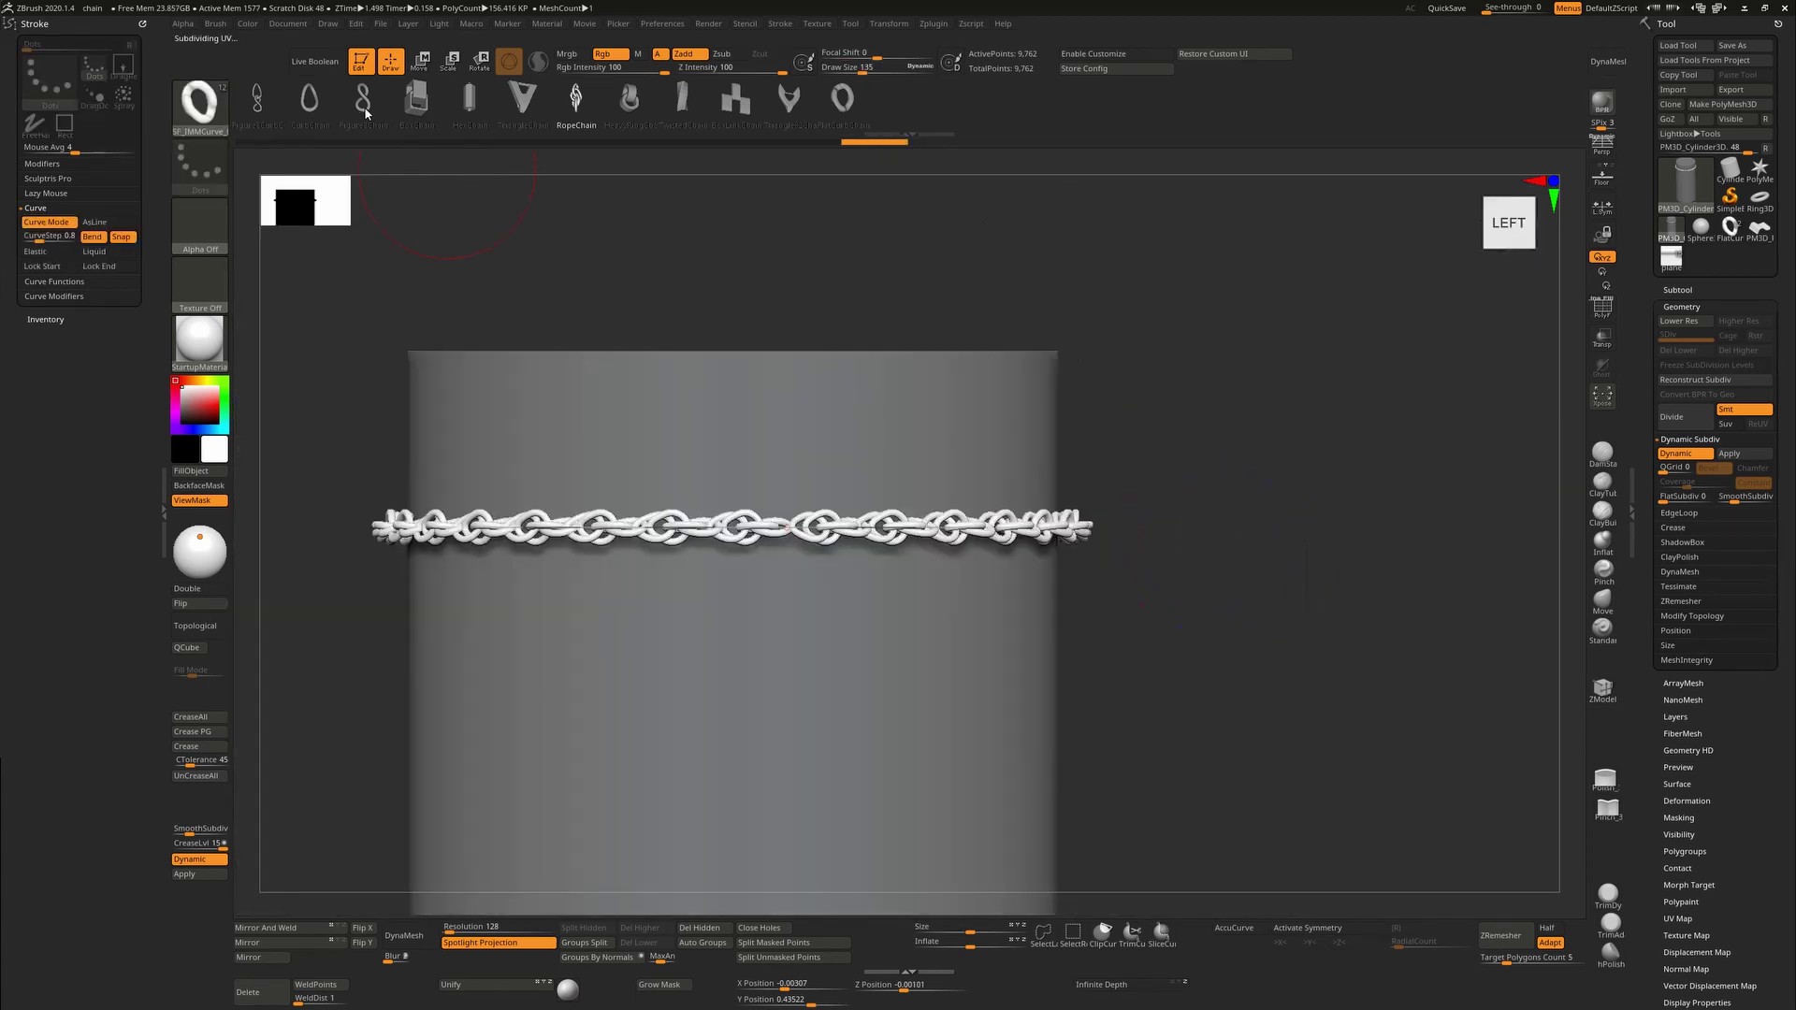
Wrap a BoxChain around the cylinder below the rope chain and a HexChain above it.
{"action": "left_click", "coordinate": [407, 107]}
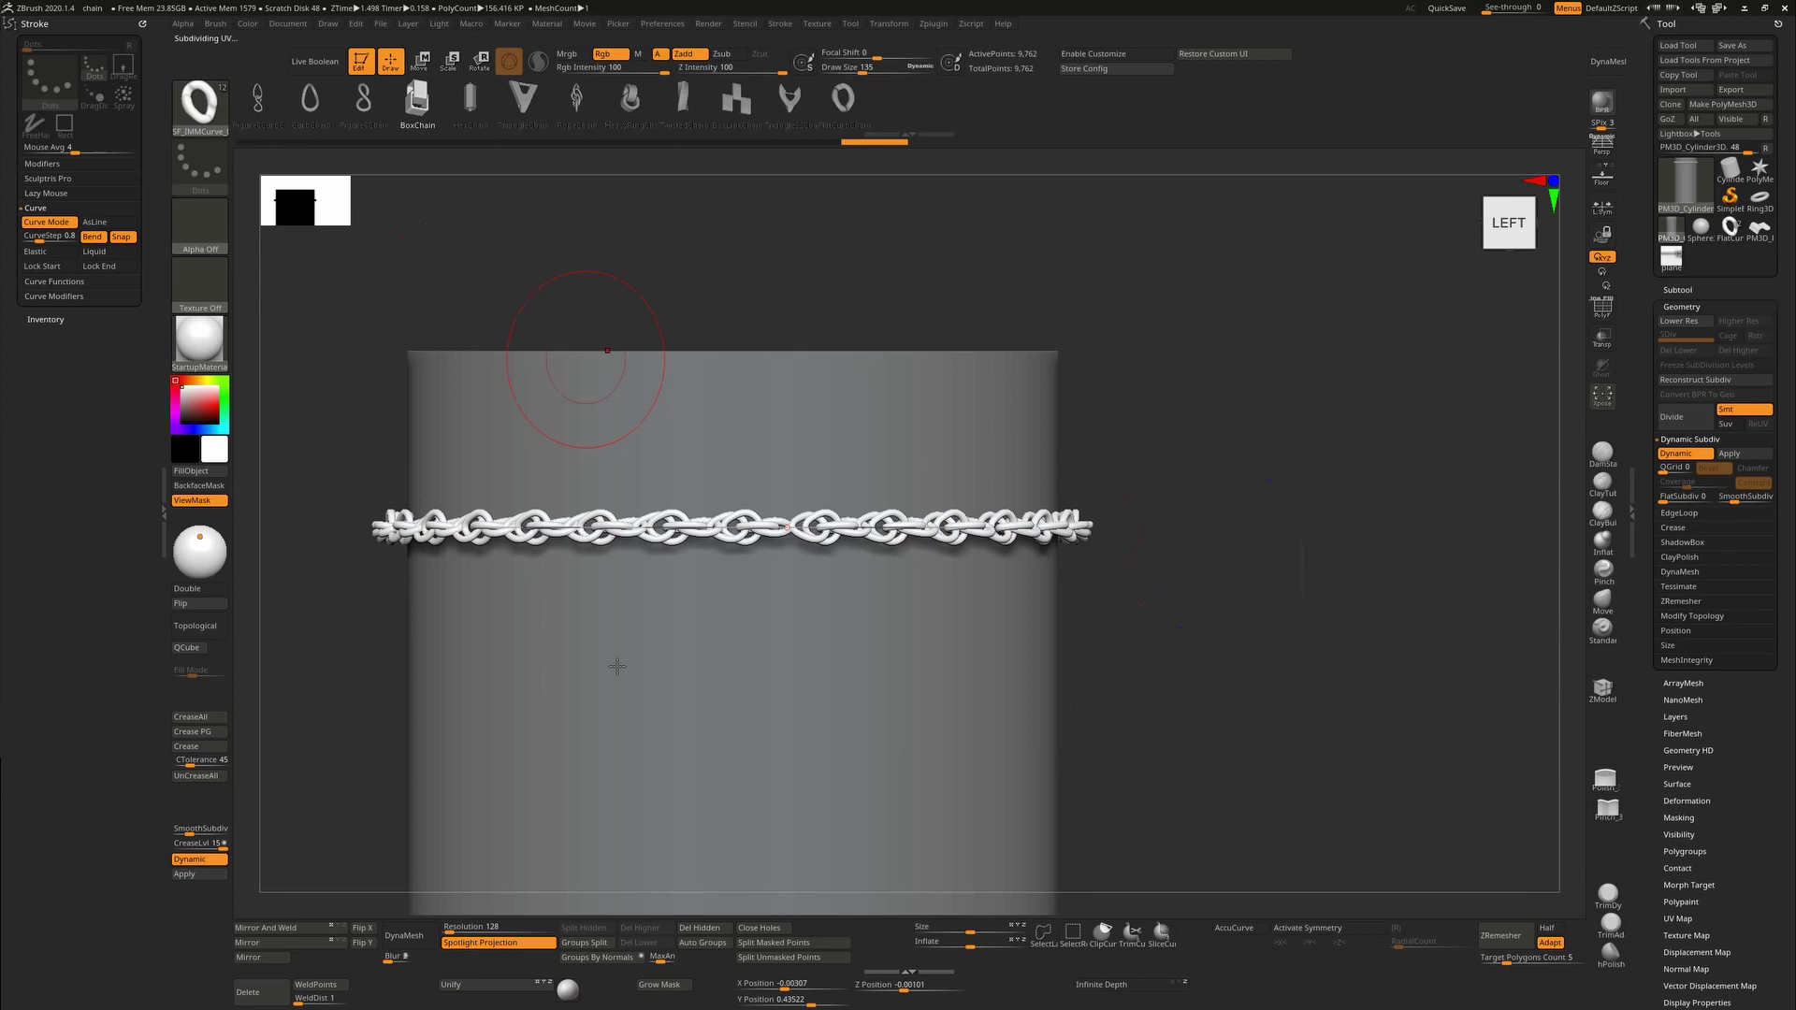
{"action": "left_click_drag", "start_coordinate": [615, 666], "coordinate": [1260, 676]}
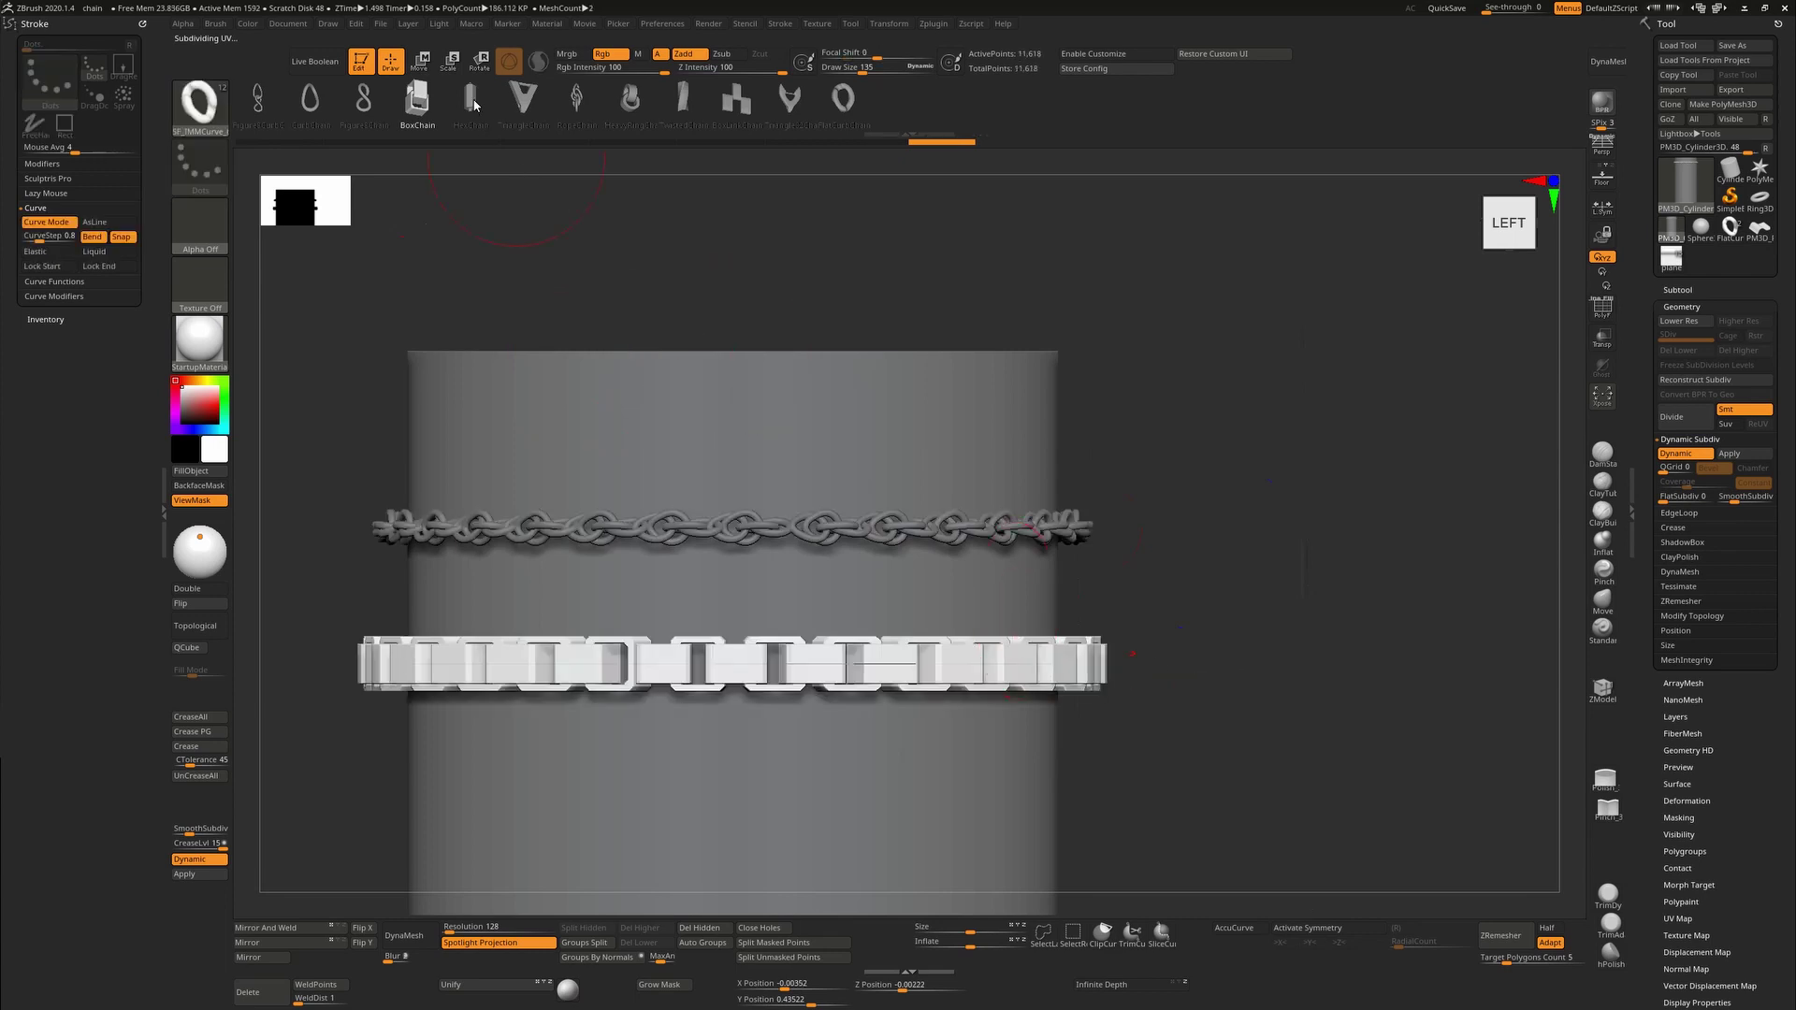
{"action": "left_click", "coordinate": [471, 99]}
{"action": "mouse_move", "coordinate": [969, 443]}
{"action": "left_mouse_down"}
{"action": "mouse_move", "coordinate": [1222, 447]}
{"action": "mouse_move", "coordinate": [1209, 309]}
{"action": "left_mouse_up"}
Wrap a TriangleChain around the cylinder below the BoxChain and a RopeChain beneath it.
{"action": "left_click", "coordinate": [545, 96]}
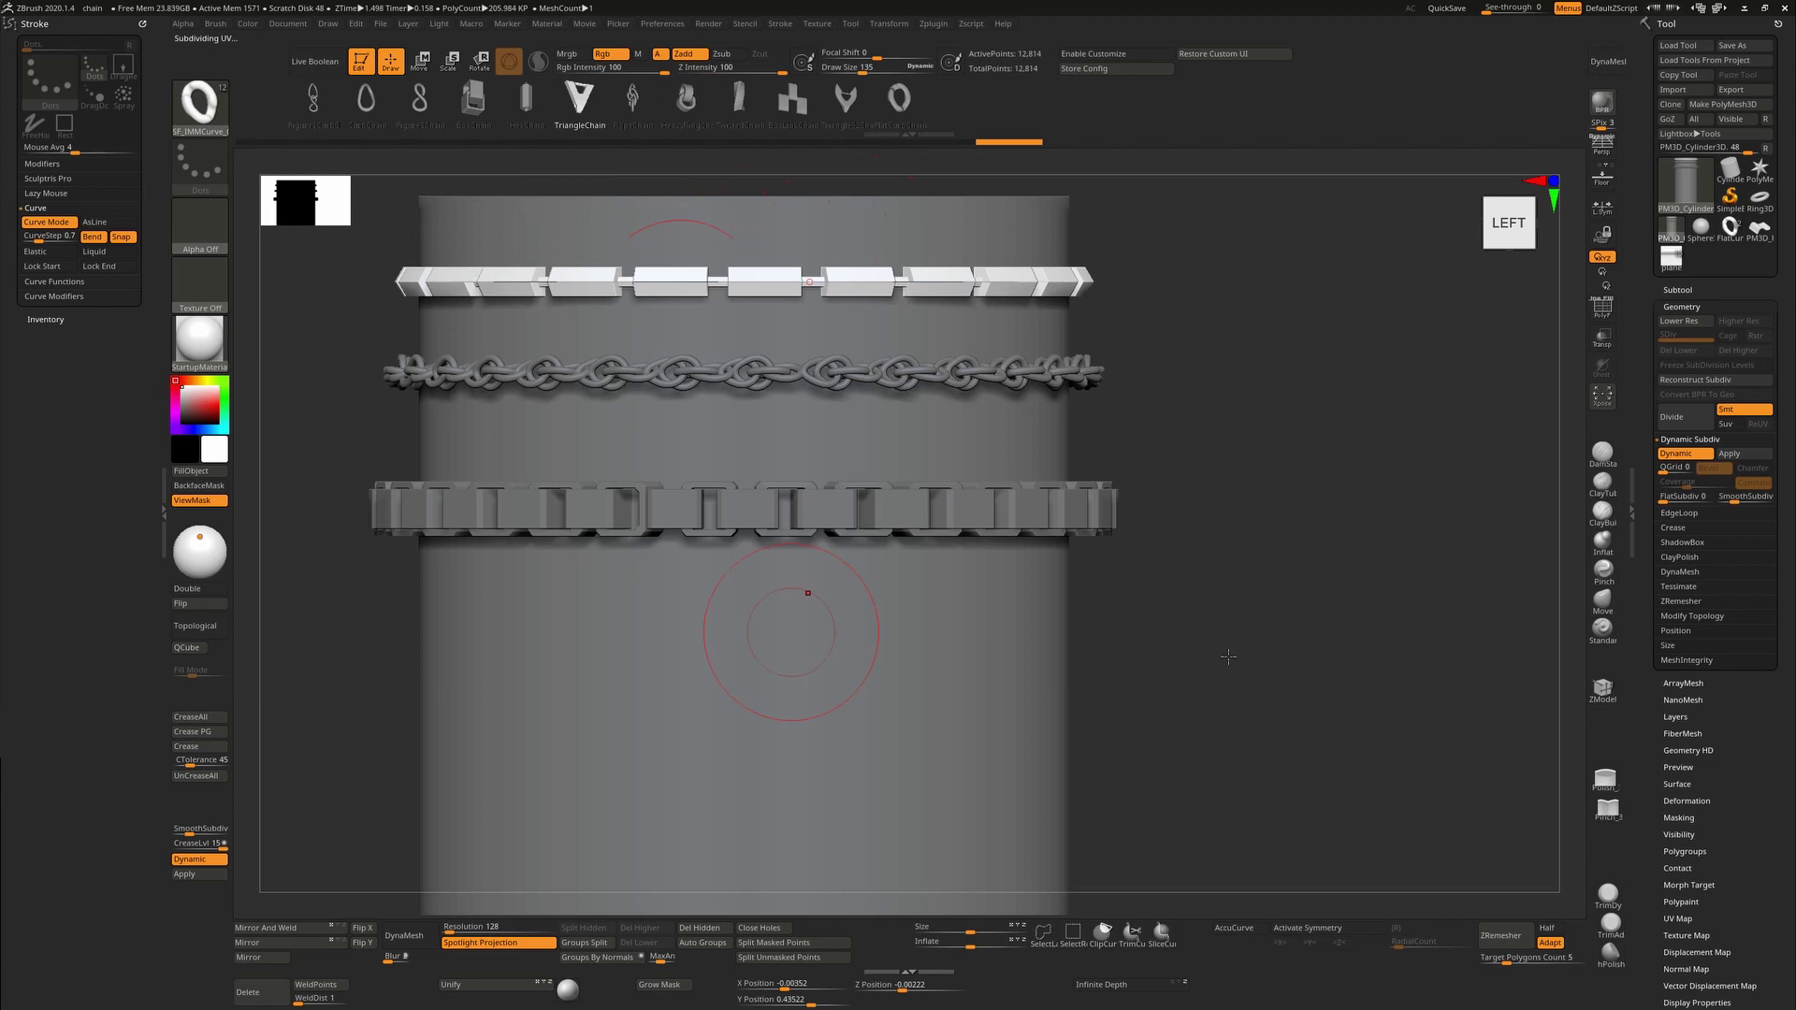
{"action": "left_click_drag", "start_coordinate": [1229, 656], "coordinate": [1231, 658]}
{"action": "left_click_drag", "start_coordinate": [1094, 721], "coordinate": [1116, 554], "text": "alt"}
{"action": "left_click", "coordinate": [634, 99]}
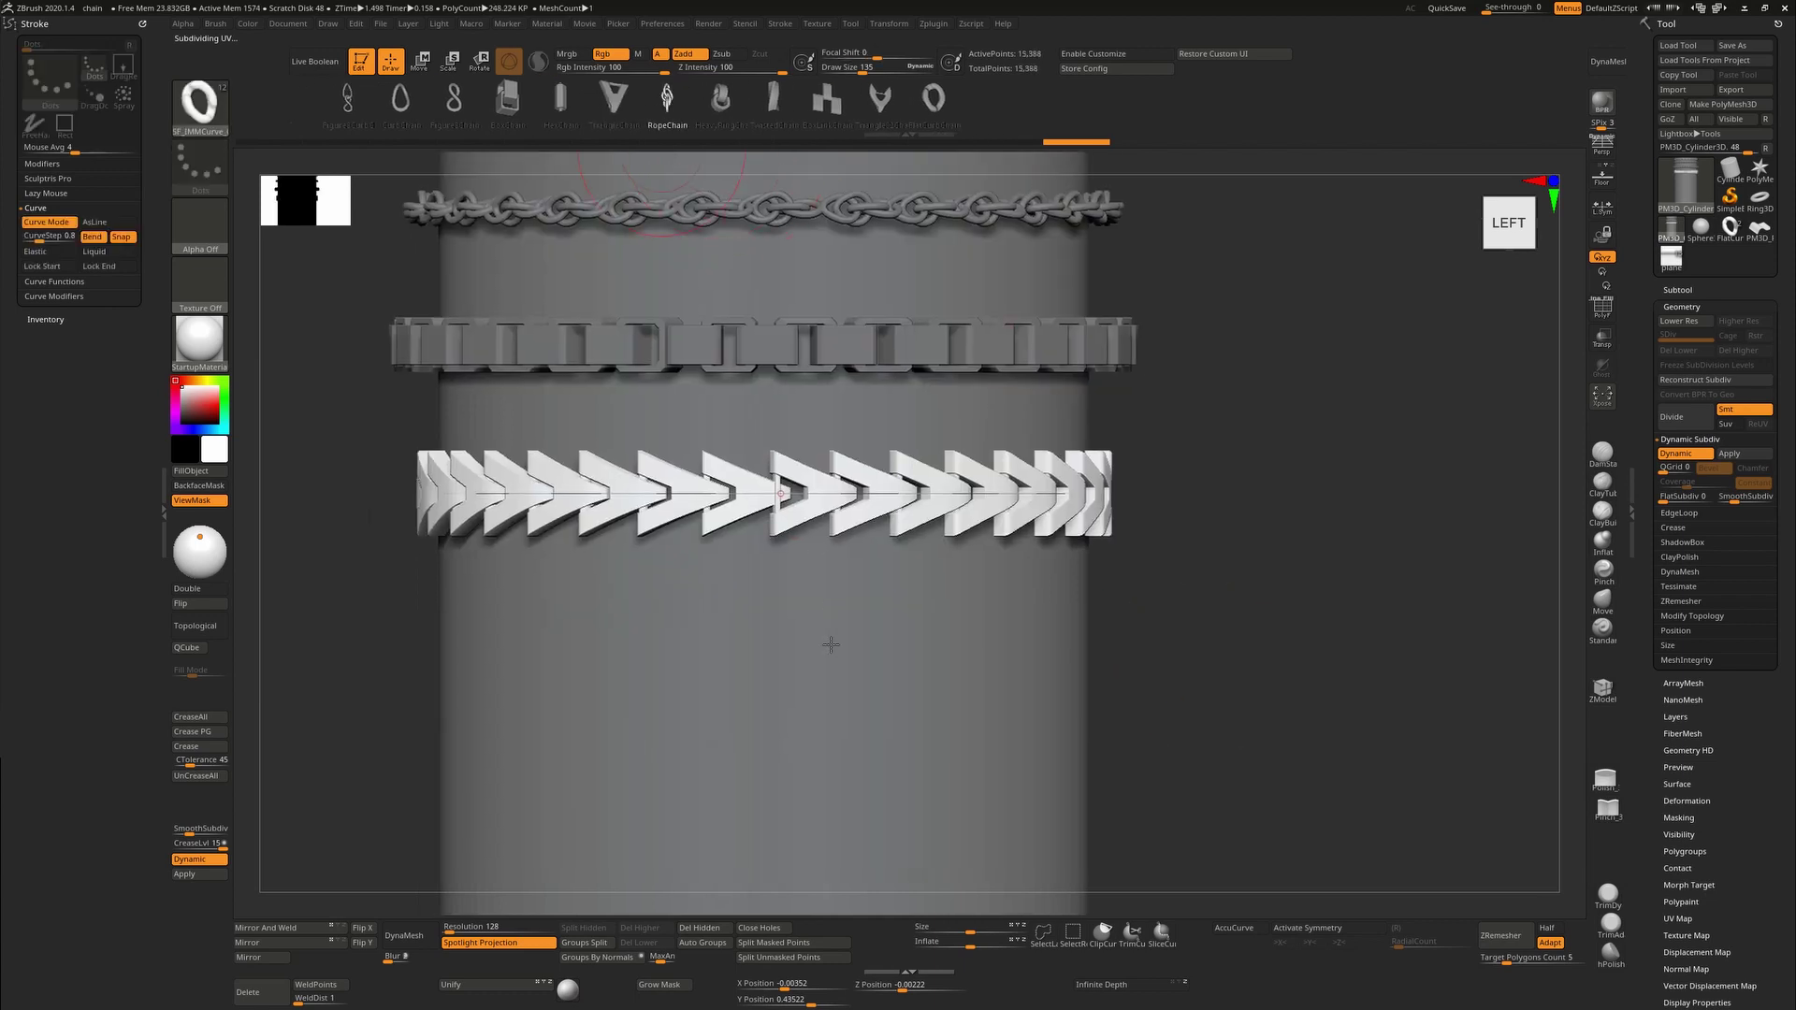
{"action": "mouse_move", "coordinate": [817, 637]}
{"action": "left_mouse_down"}
{"action": "mouse_move", "coordinate": [1244, 670]}
{"action": "mouse_move", "coordinate": [1164, 497]}
{"action": "left_mouse_up"}
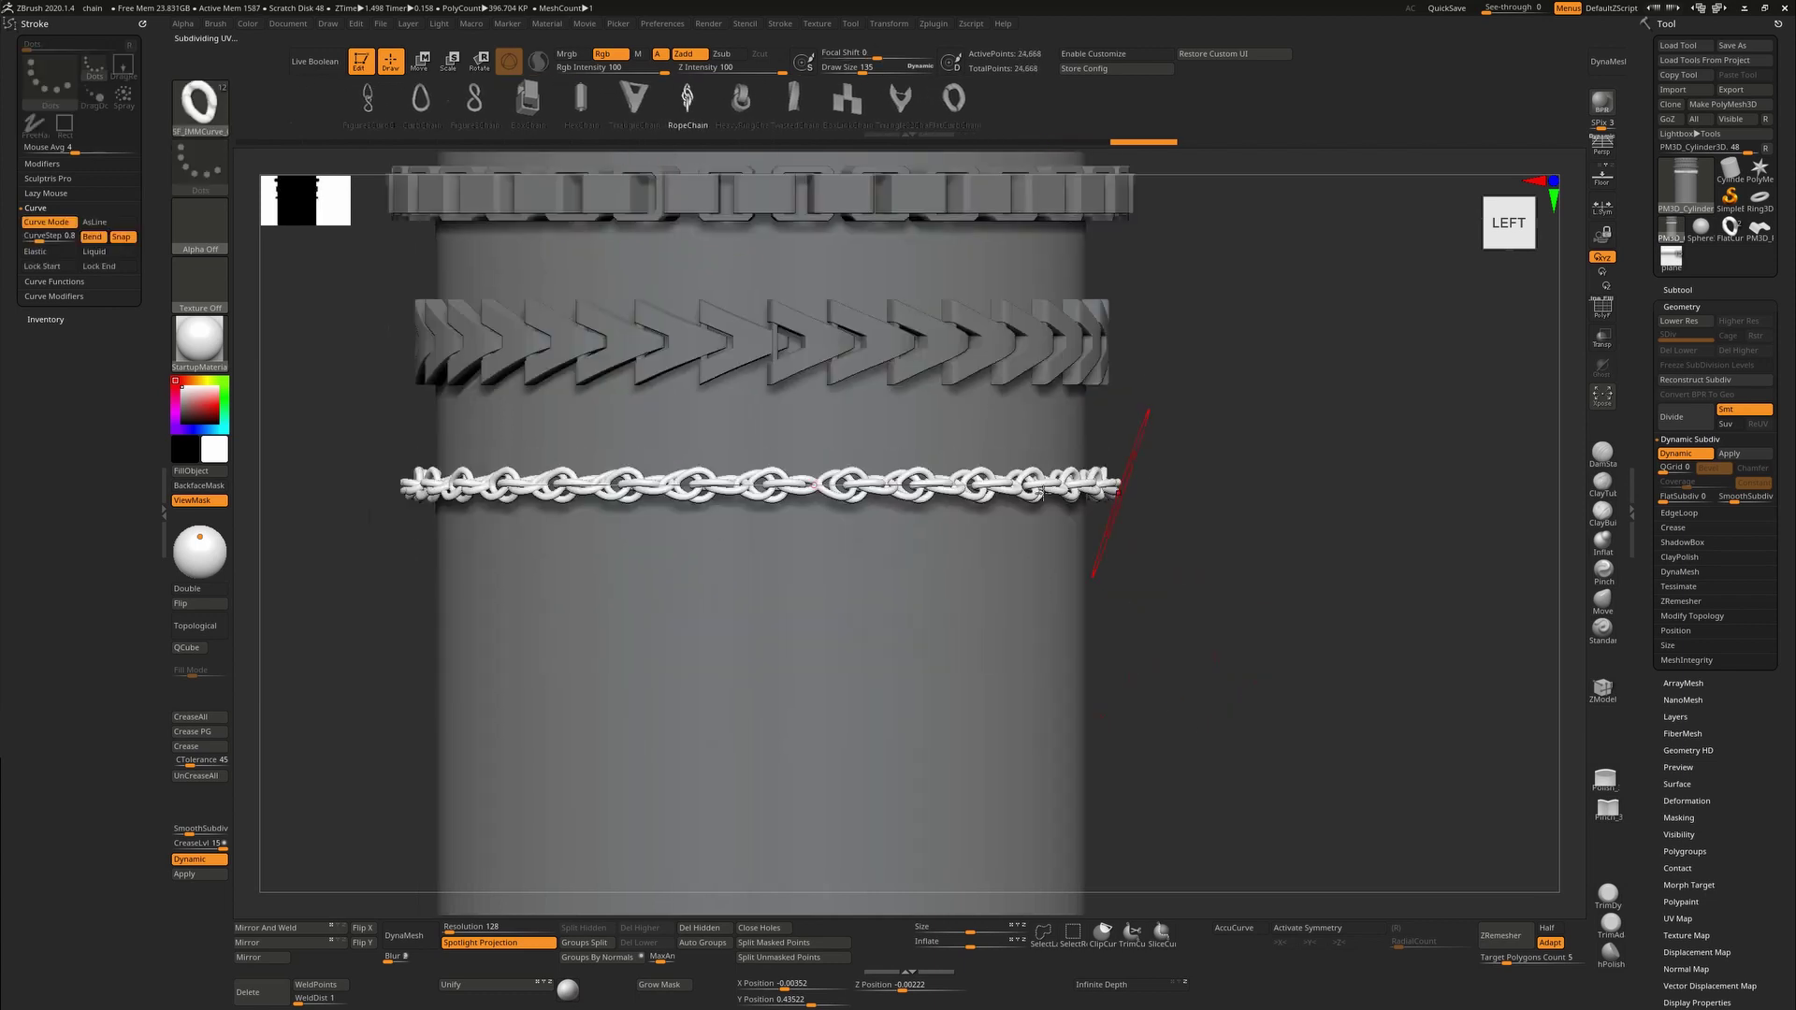
Wrap a HeavyRingChain around the cylinder below the lower rope chain and a TwistedChain beneath it.
{"action": "left_click", "coordinate": [742, 97]}
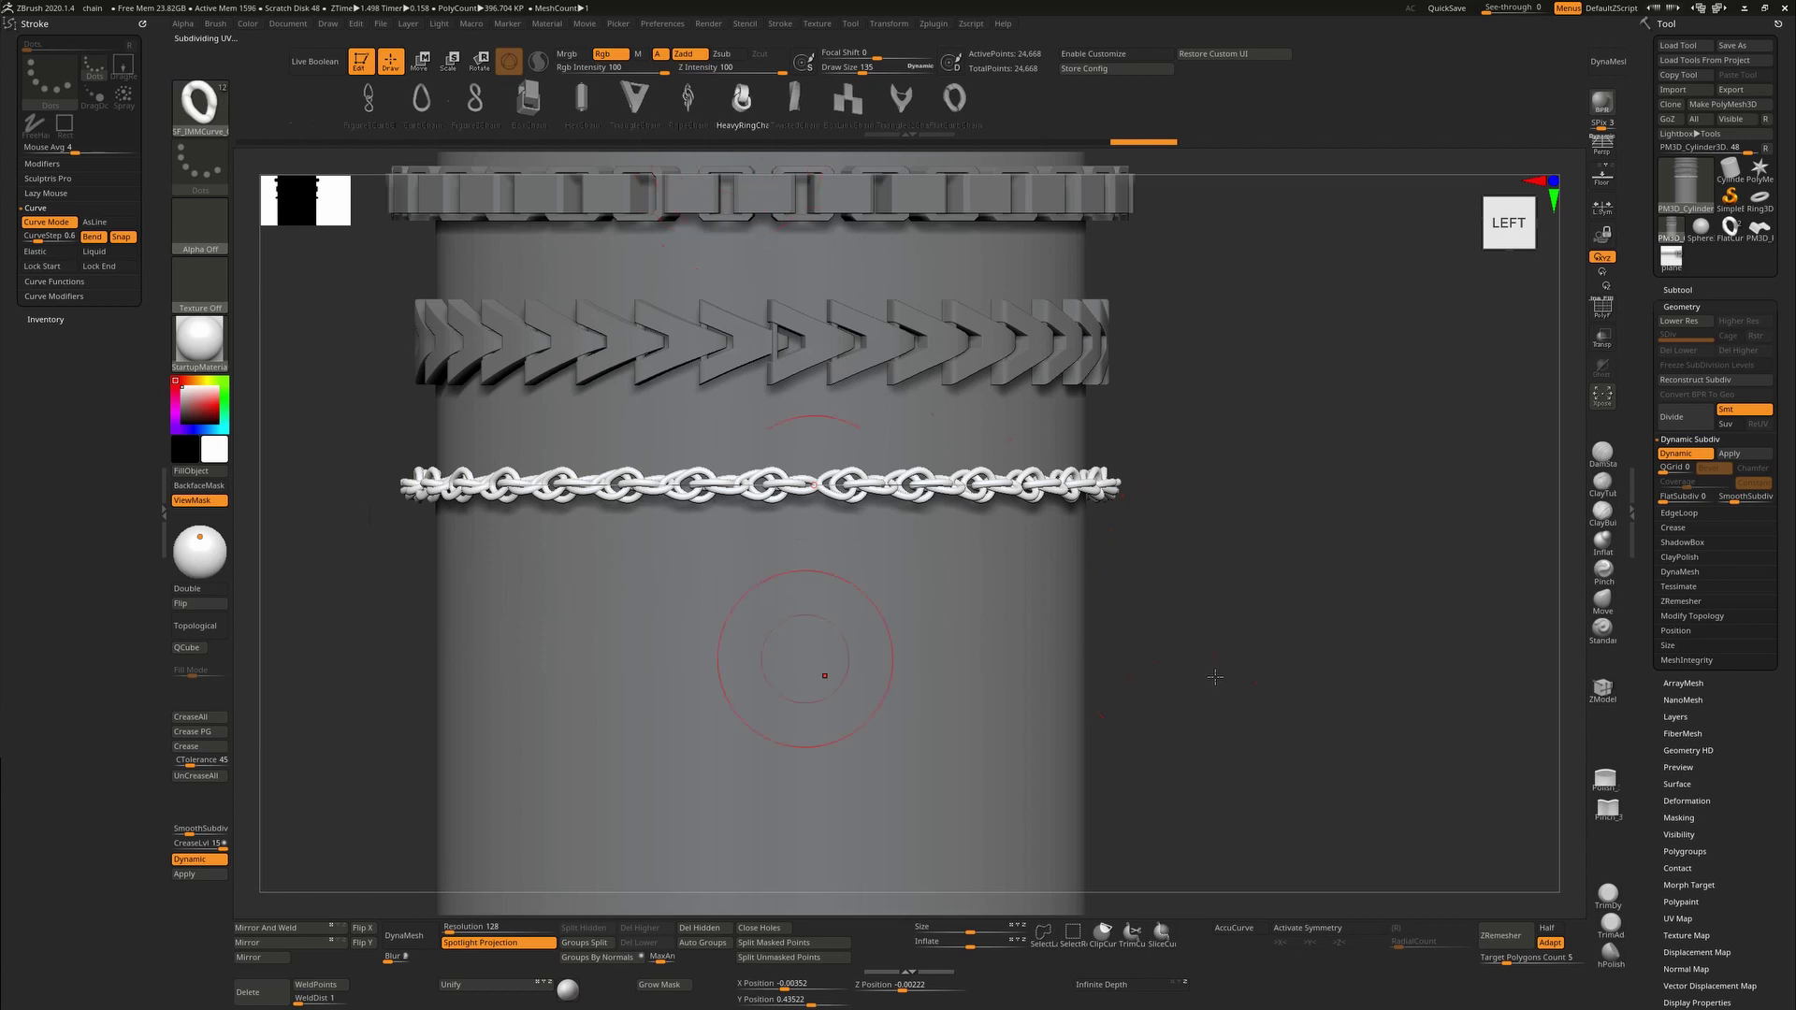
{"action": "mouse_move", "coordinate": [412, 641]}
{"action": "left_mouse_down"}
{"action": "mouse_move", "coordinate": [1132, 644]}
{"action": "mouse_move", "coordinate": [1165, 506]}
{"action": "left_mouse_up"}
{"action": "left_click", "coordinate": [794, 97]}
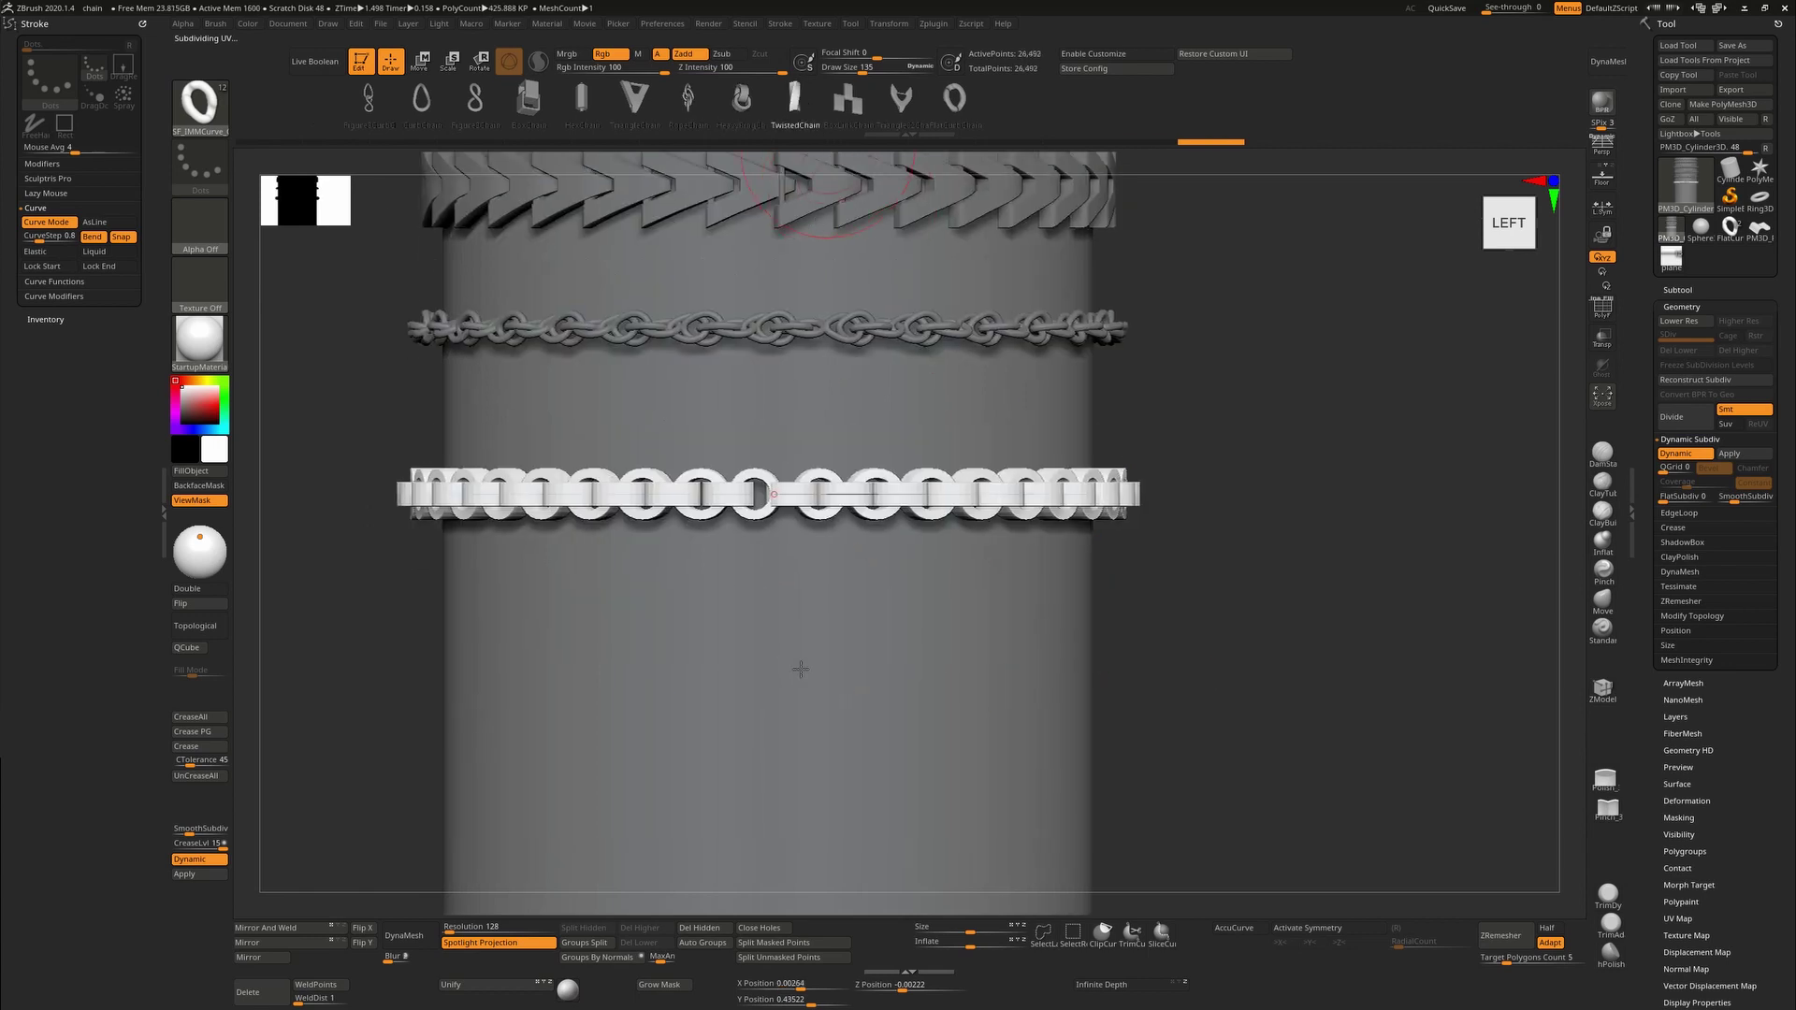
{"action": "mouse_move", "coordinate": [801, 669]}
{"action": "left_mouse_down"}
{"action": "mouse_move", "coordinate": [1247, 650]}
{"action": "mouse_move", "coordinate": [1078, 693]}
{"action": "mouse_move", "coordinate": [1098, 709]}
{"action": "mouse_move", "coordinate": [1029, 741]}
{"action": "left_mouse_up"}
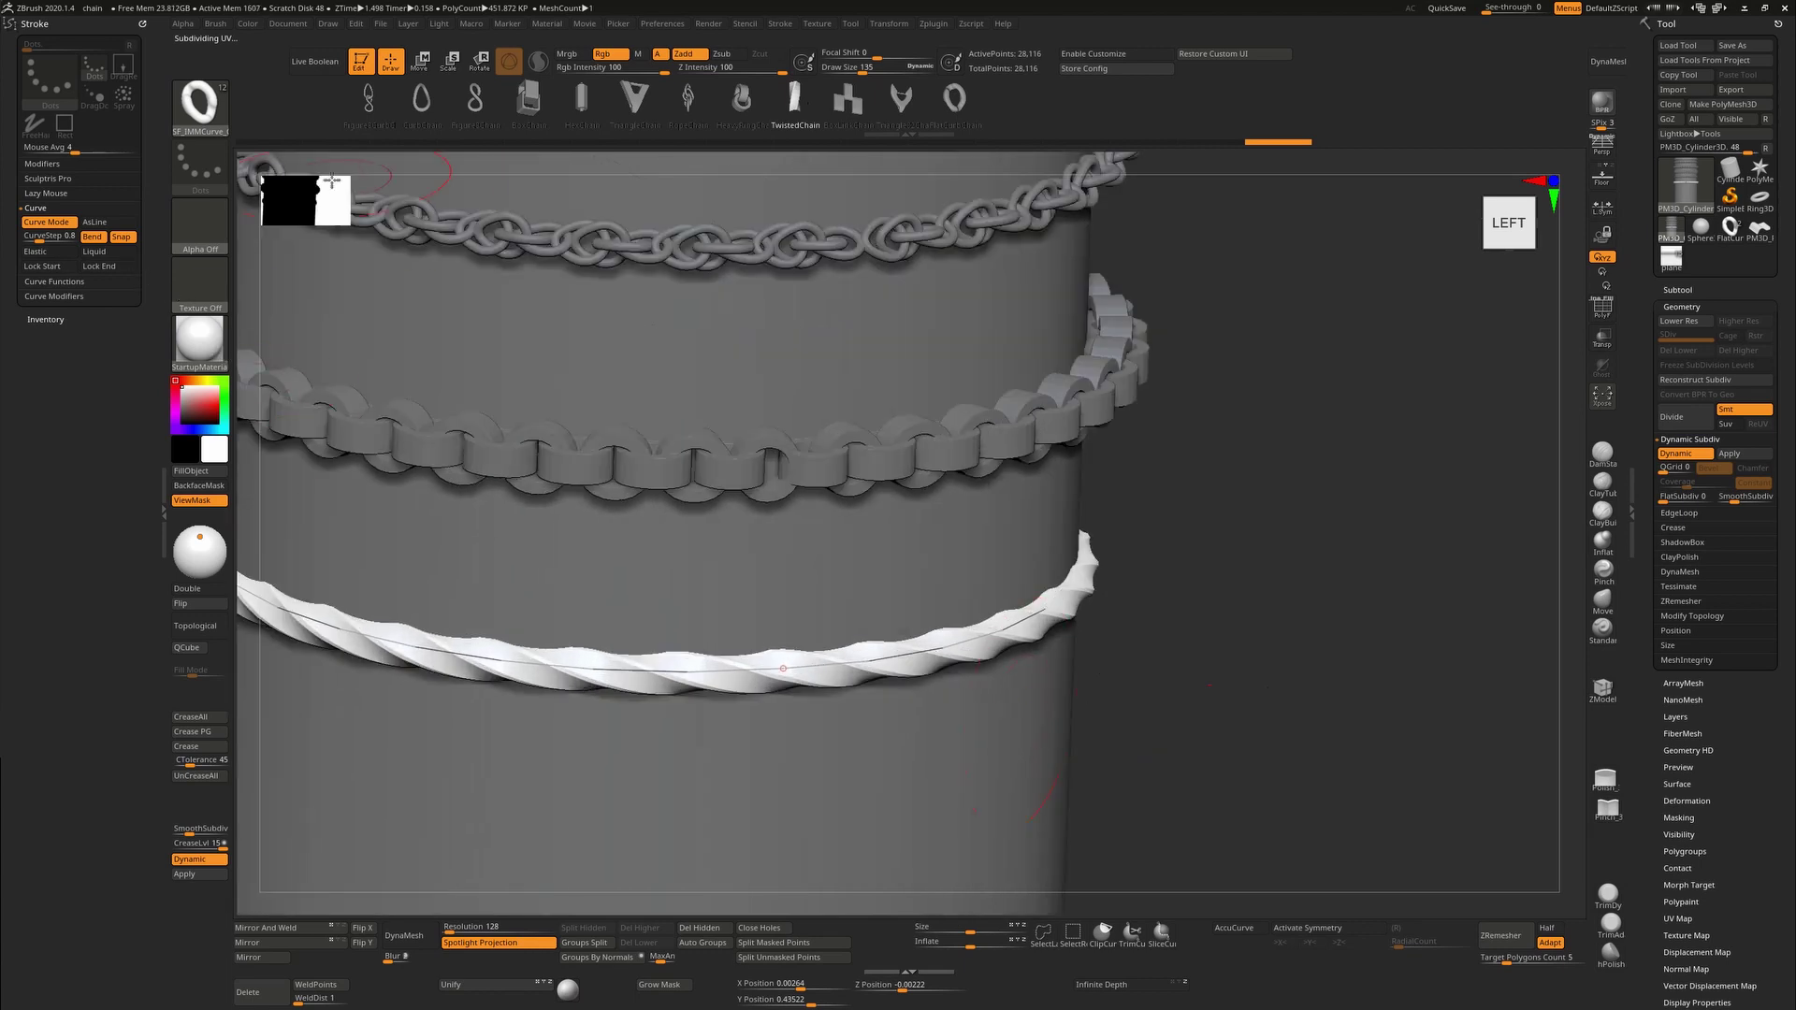
Lower the CurveStep to about 0.2 and wrap a second, tighter TwistedChain below the first one.
{"action": "left_click", "coordinate": [778, 24]}
{"action": "left_click", "coordinate": [42, 239]}
{"action": "left_click", "coordinate": [35, 239]}
{"action": "key", "text": "Return"}
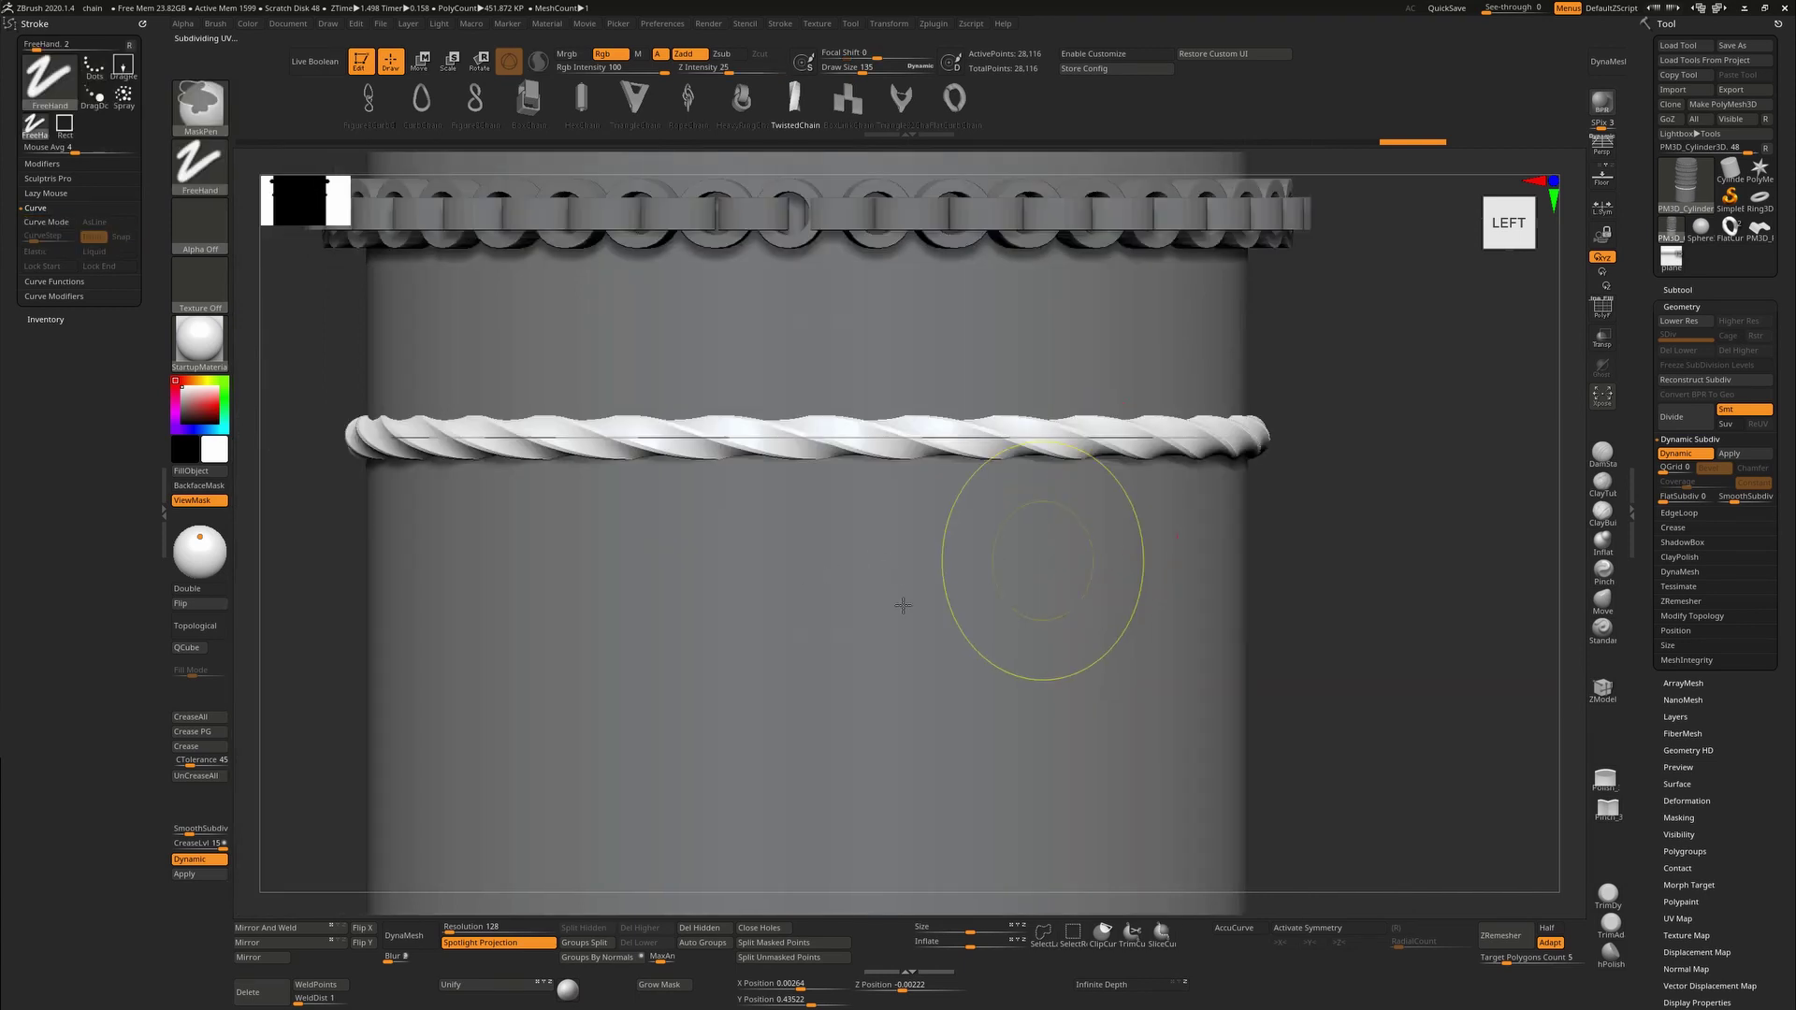
{"action": "left_click_drag", "start_coordinate": [903, 606], "coordinate": [1447, 613]}
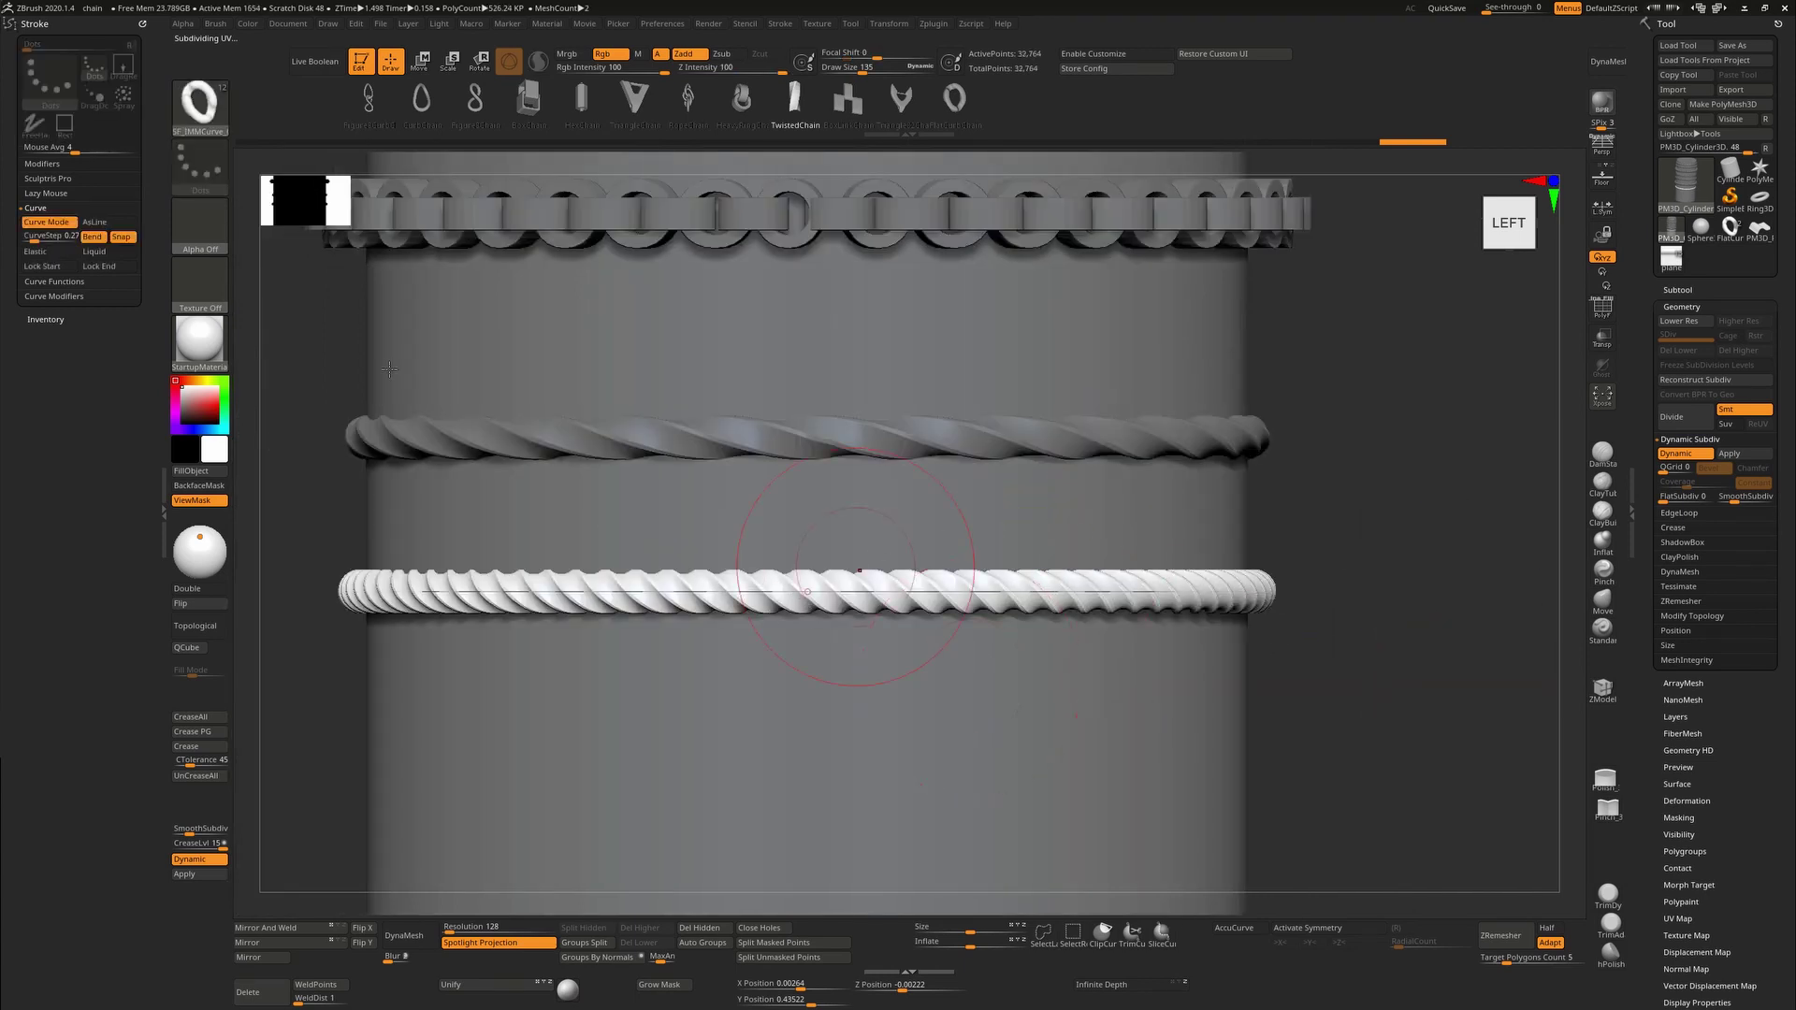
Wrap a BoxLinkChain around the cylinder below the tighter twisted chain.
{"action": "left_click", "coordinate": [849, 98]}
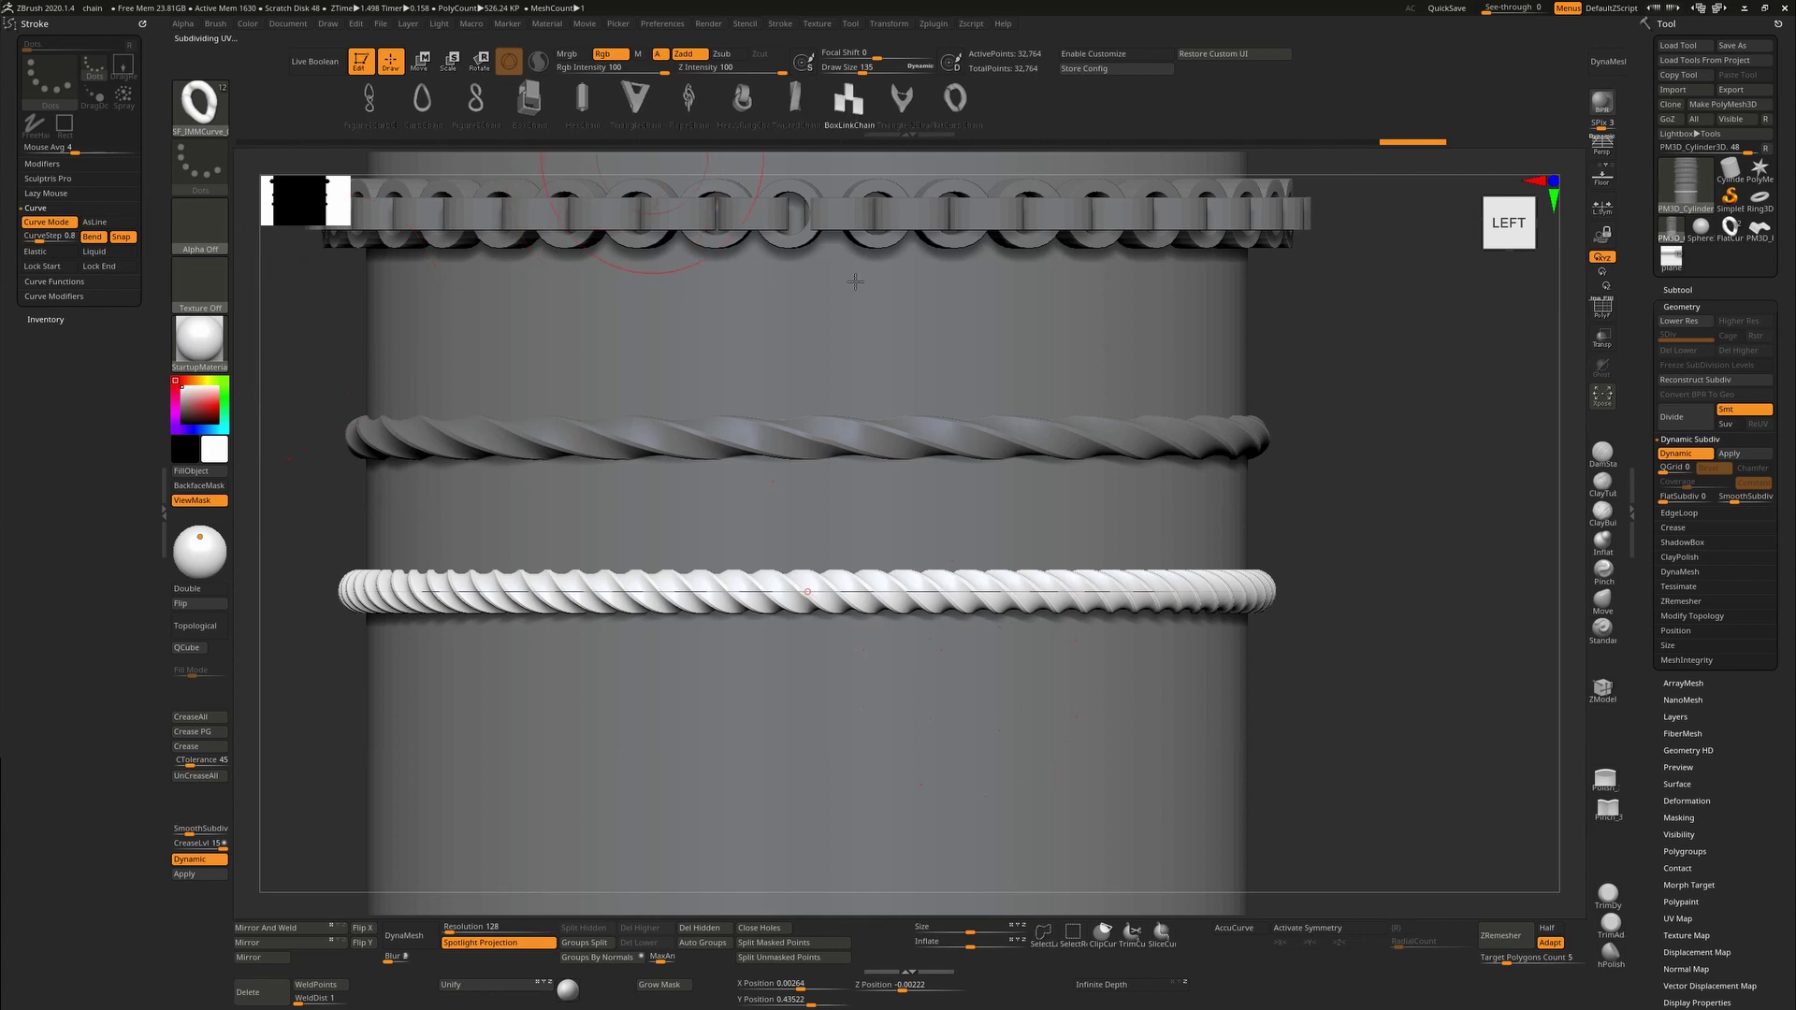
{"action": "right_click_drag", "start_coordinate": [801, 583], "coordinate": [787, 438], "text": "alt"}
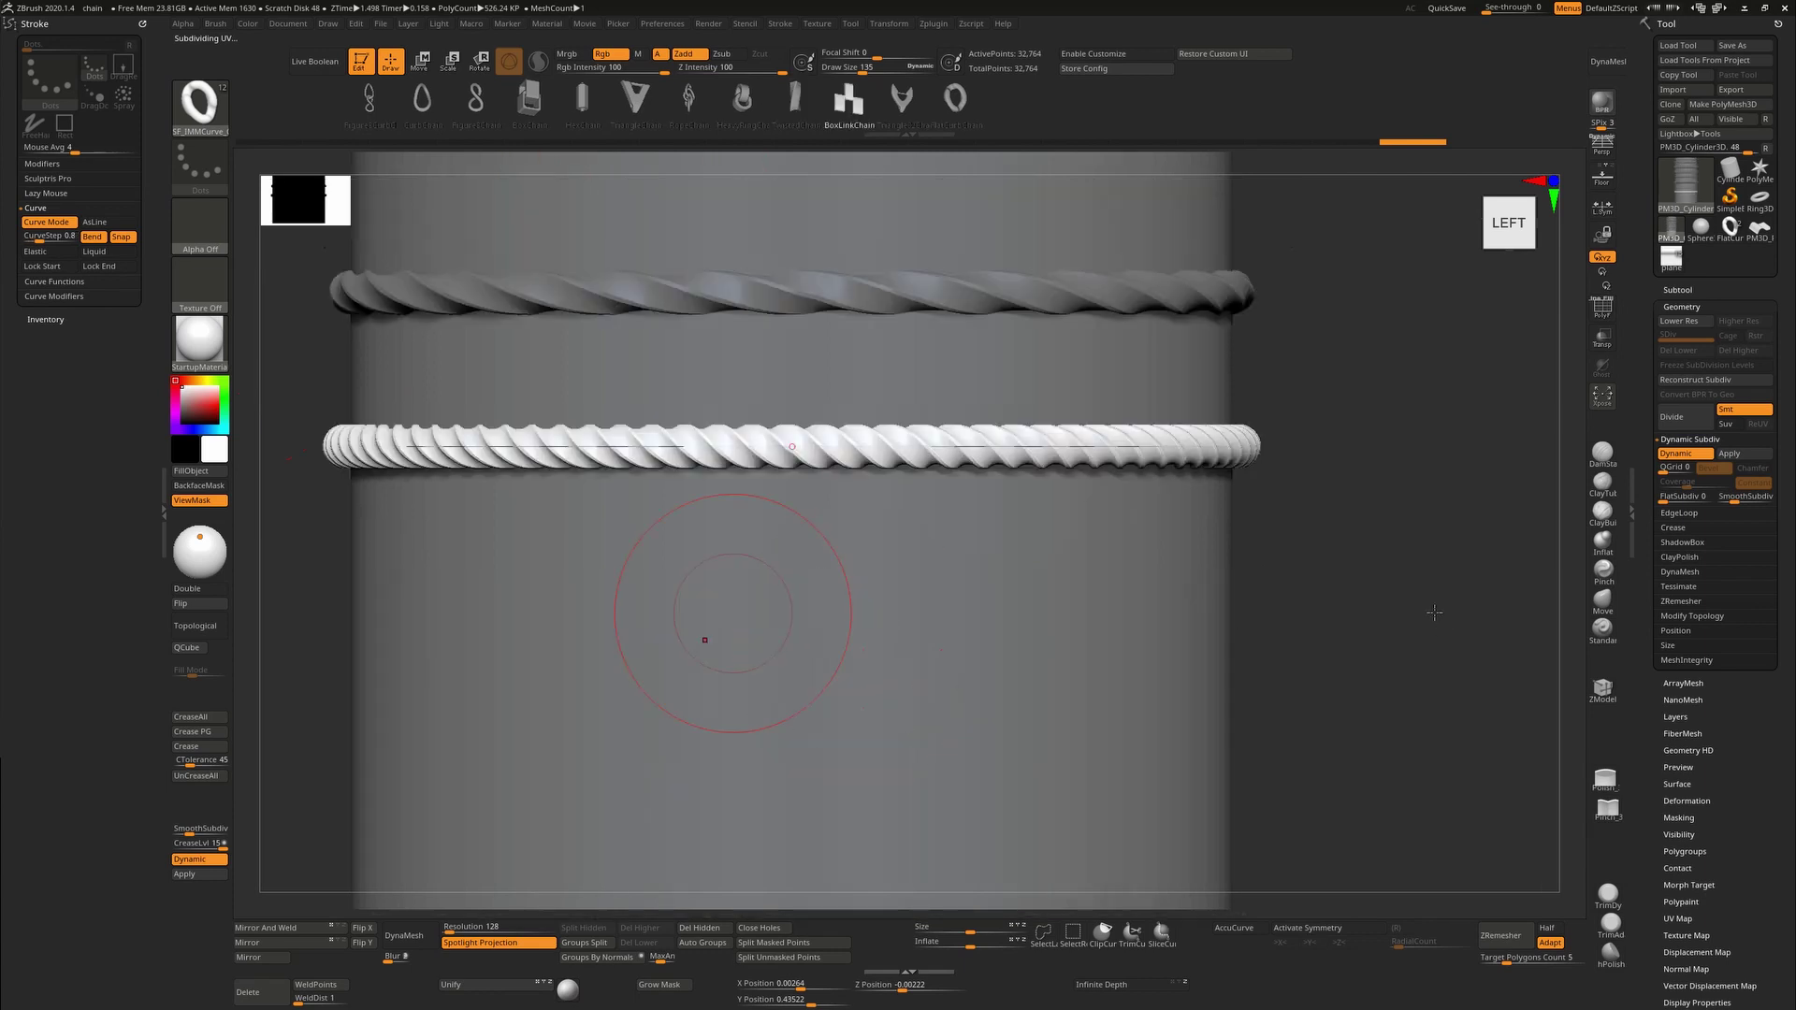
{"action": "left_click", "coordinate": [732, 614]}
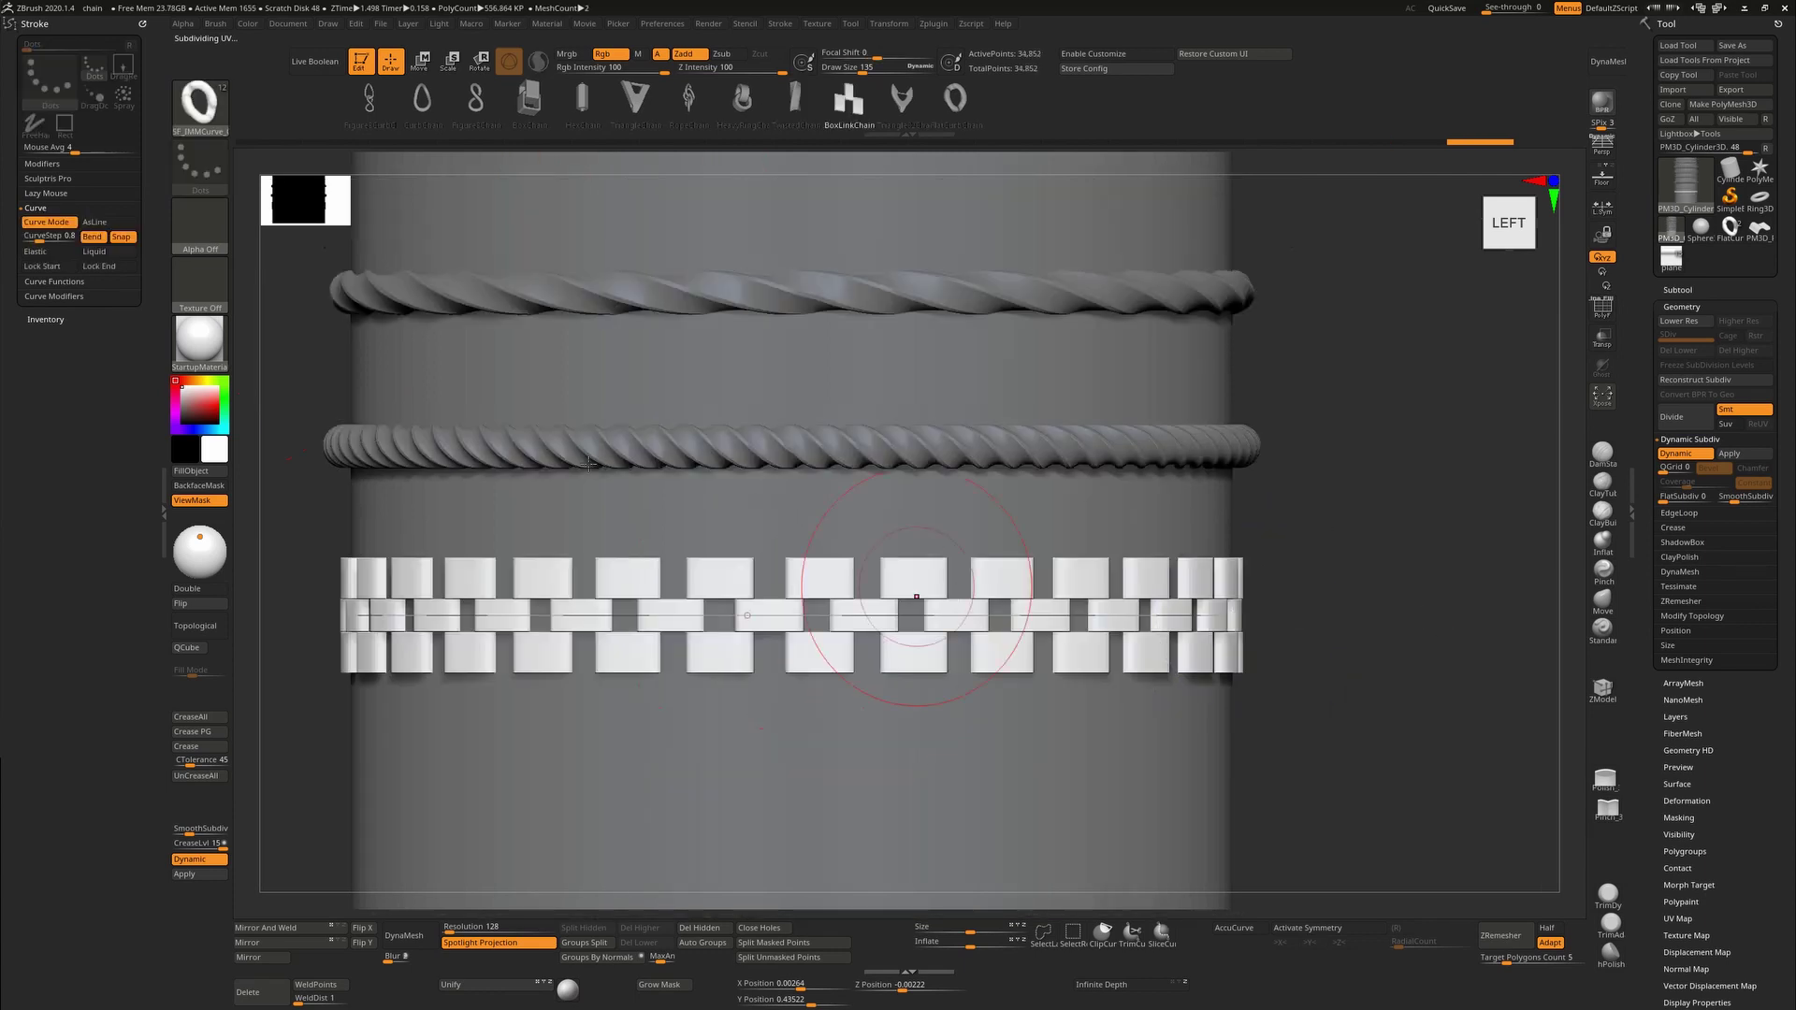
Try a second BoxLinkChain below the first with the CurveStep at about 0.33, and undo it.
{"action": "left_click", "coordinate": [40, 237]}
{"action": "left_click", "coordinate": [35, 237]}
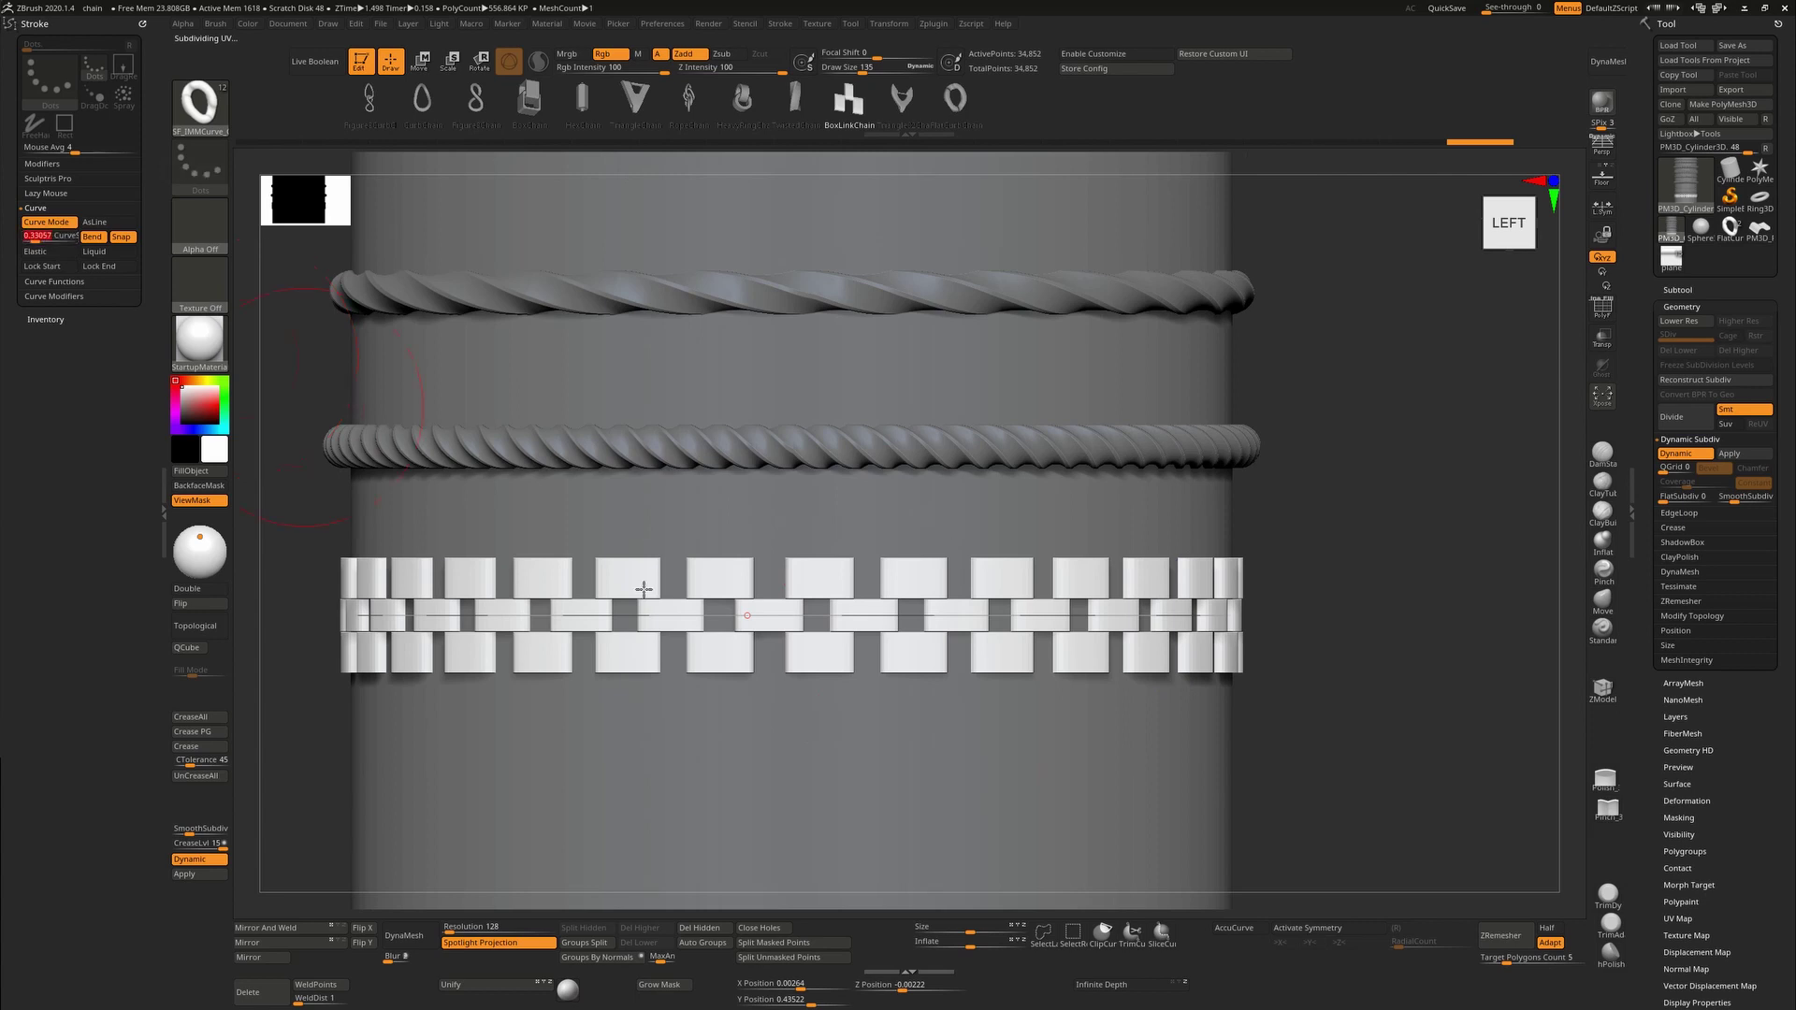
{"action": "left_click", "coordinate": [765, 621]}
{"action": "mouse_move", "coordinate": [825, 764]}
{"action": "left_mouse_down", "text": "shift"}
{"action": "mouse_move", "coordinate": [1299, 778]}
{"action": "mouse_move", "coordinate": [1272, 772]}
{"action": "left_mouse_up", "text": "shift"}
{"action": "left_click_drag", "start_coordinate": [1246, 581], "coordinate": [1210, 427], "text": "alt"}
{"action": "key", "text": "ctrl+z"}
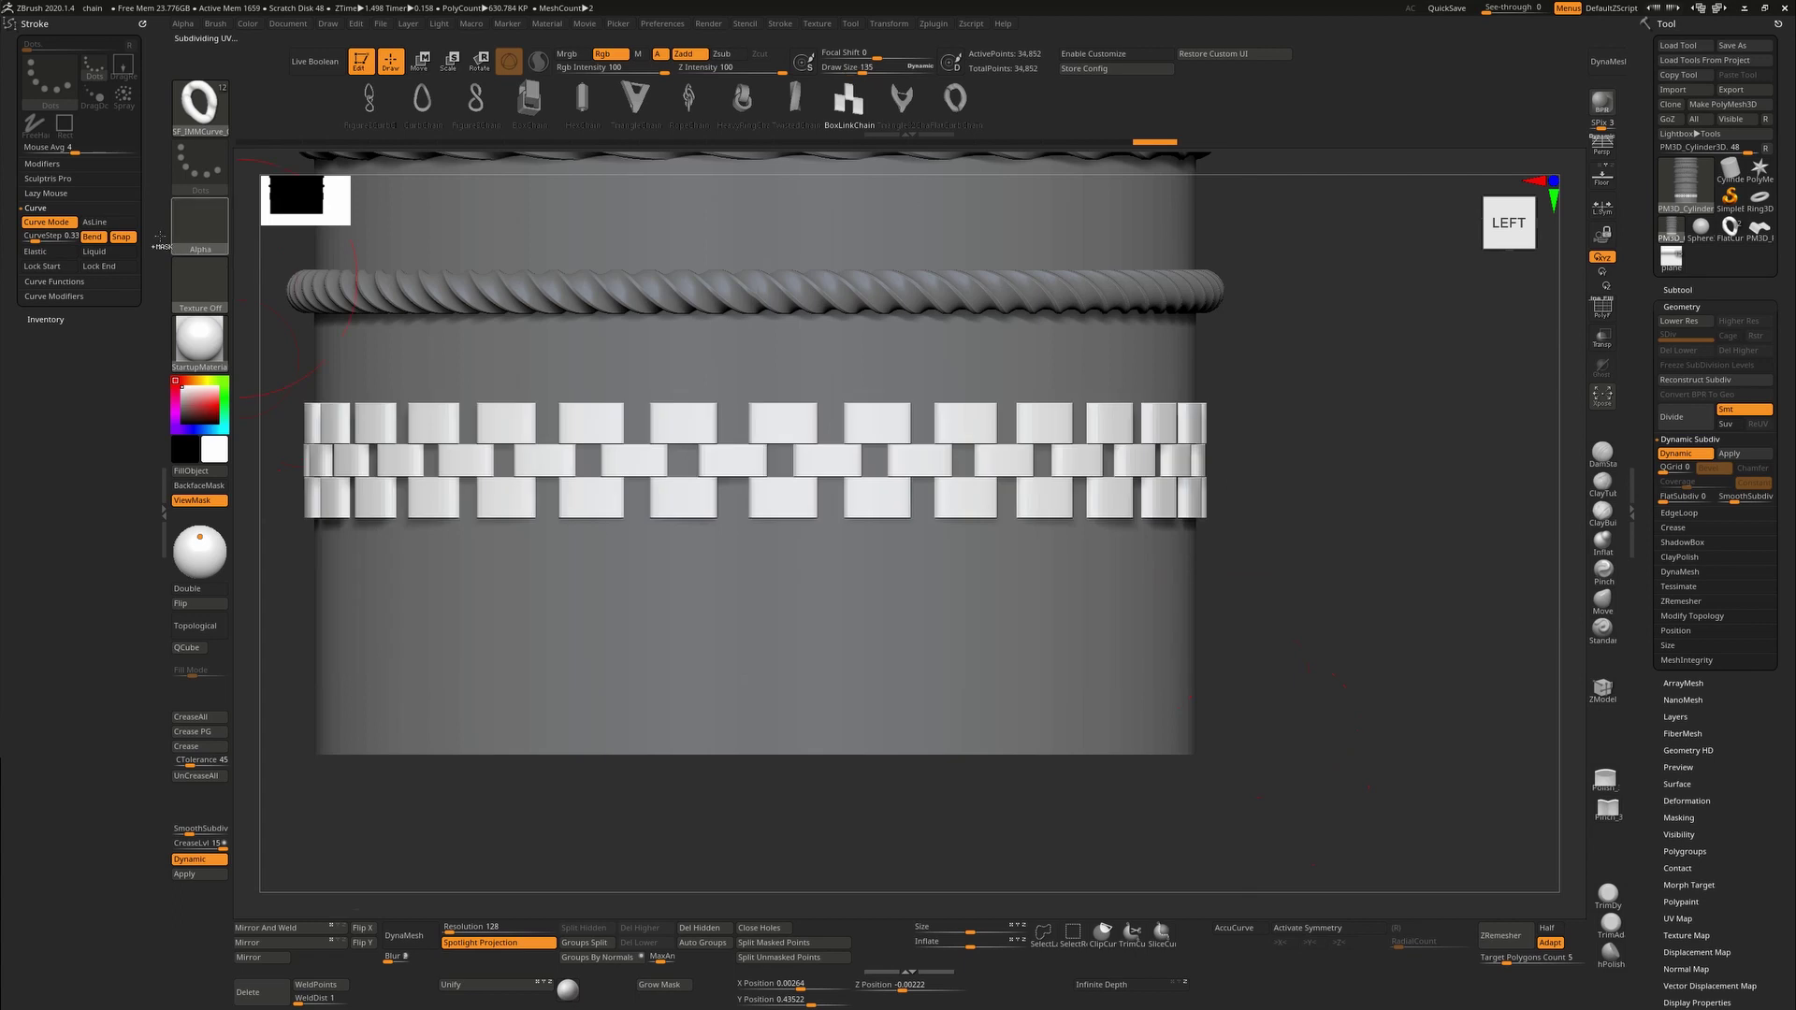
Set the CurveStep to about 0.59 and wrap a second, closed-up BoxLinkChain below the first one.
{"action": "left_click_drag", "start_coordinate": [36, 237], "coordinate": [50, 238]}
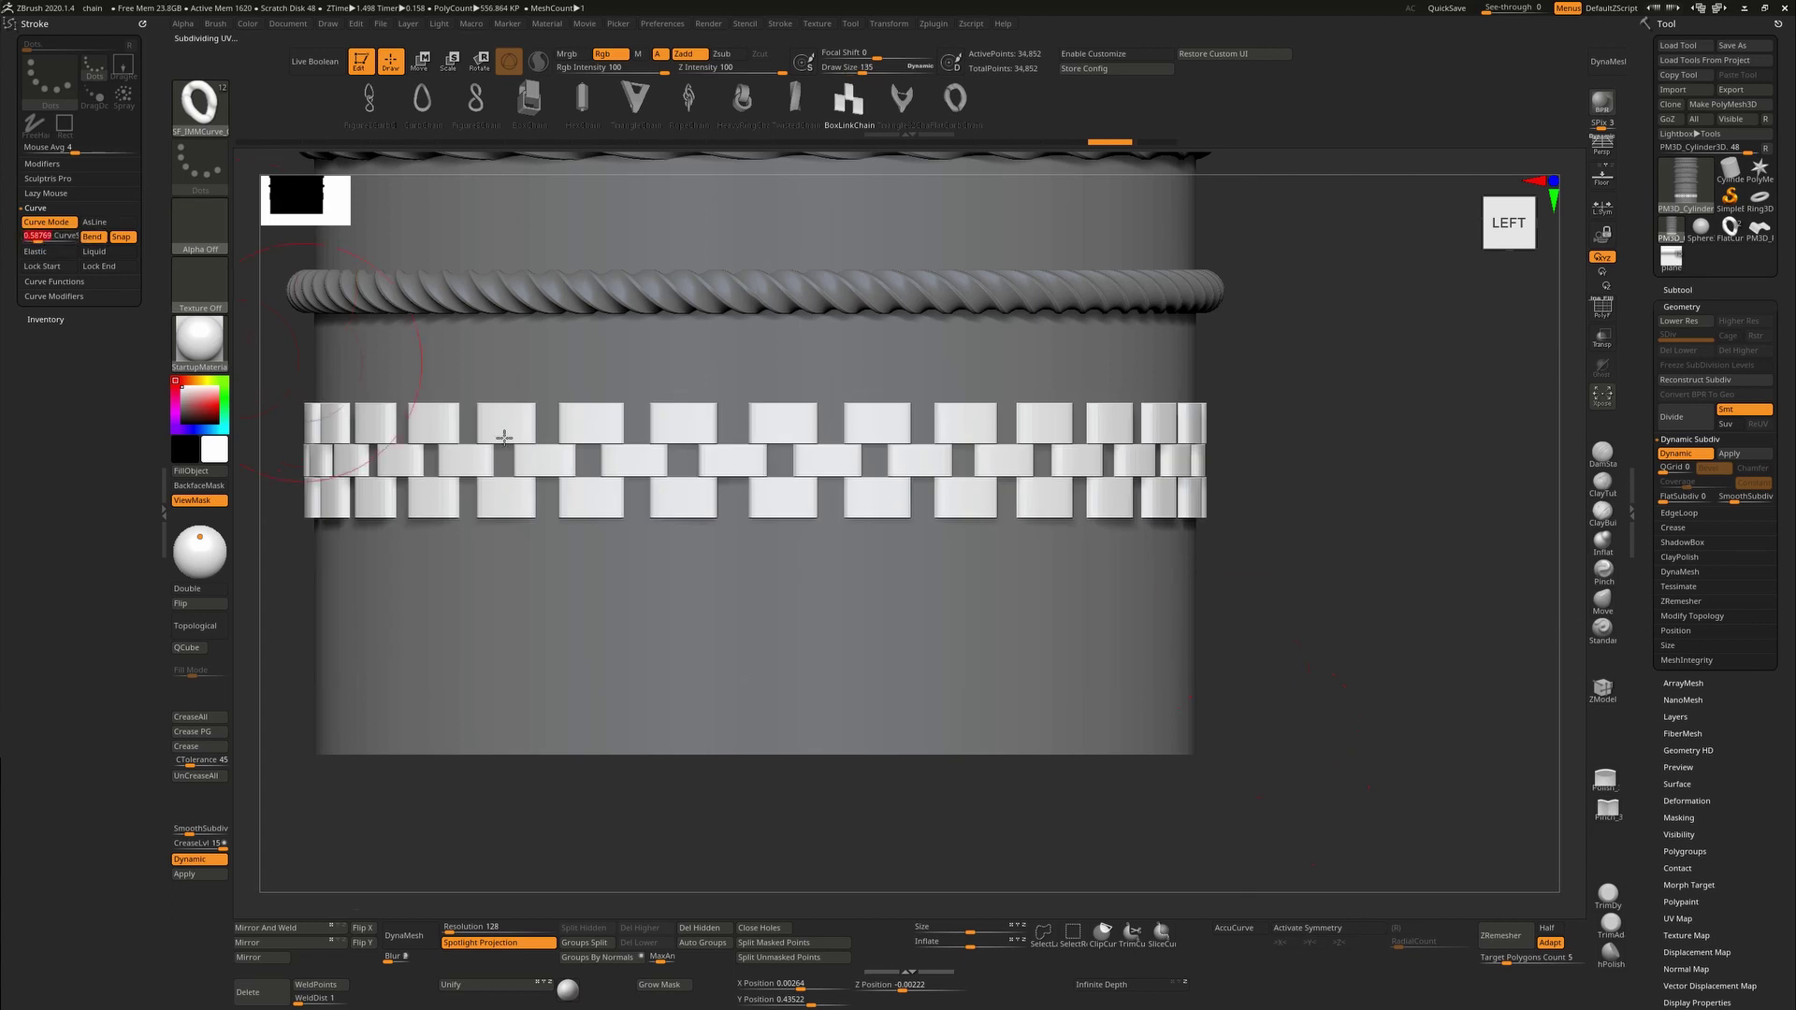
{"action": "left_click_drag", "start_coordinate": [1346, 599], "coordinate": [1092, 205], "text": "shift"}
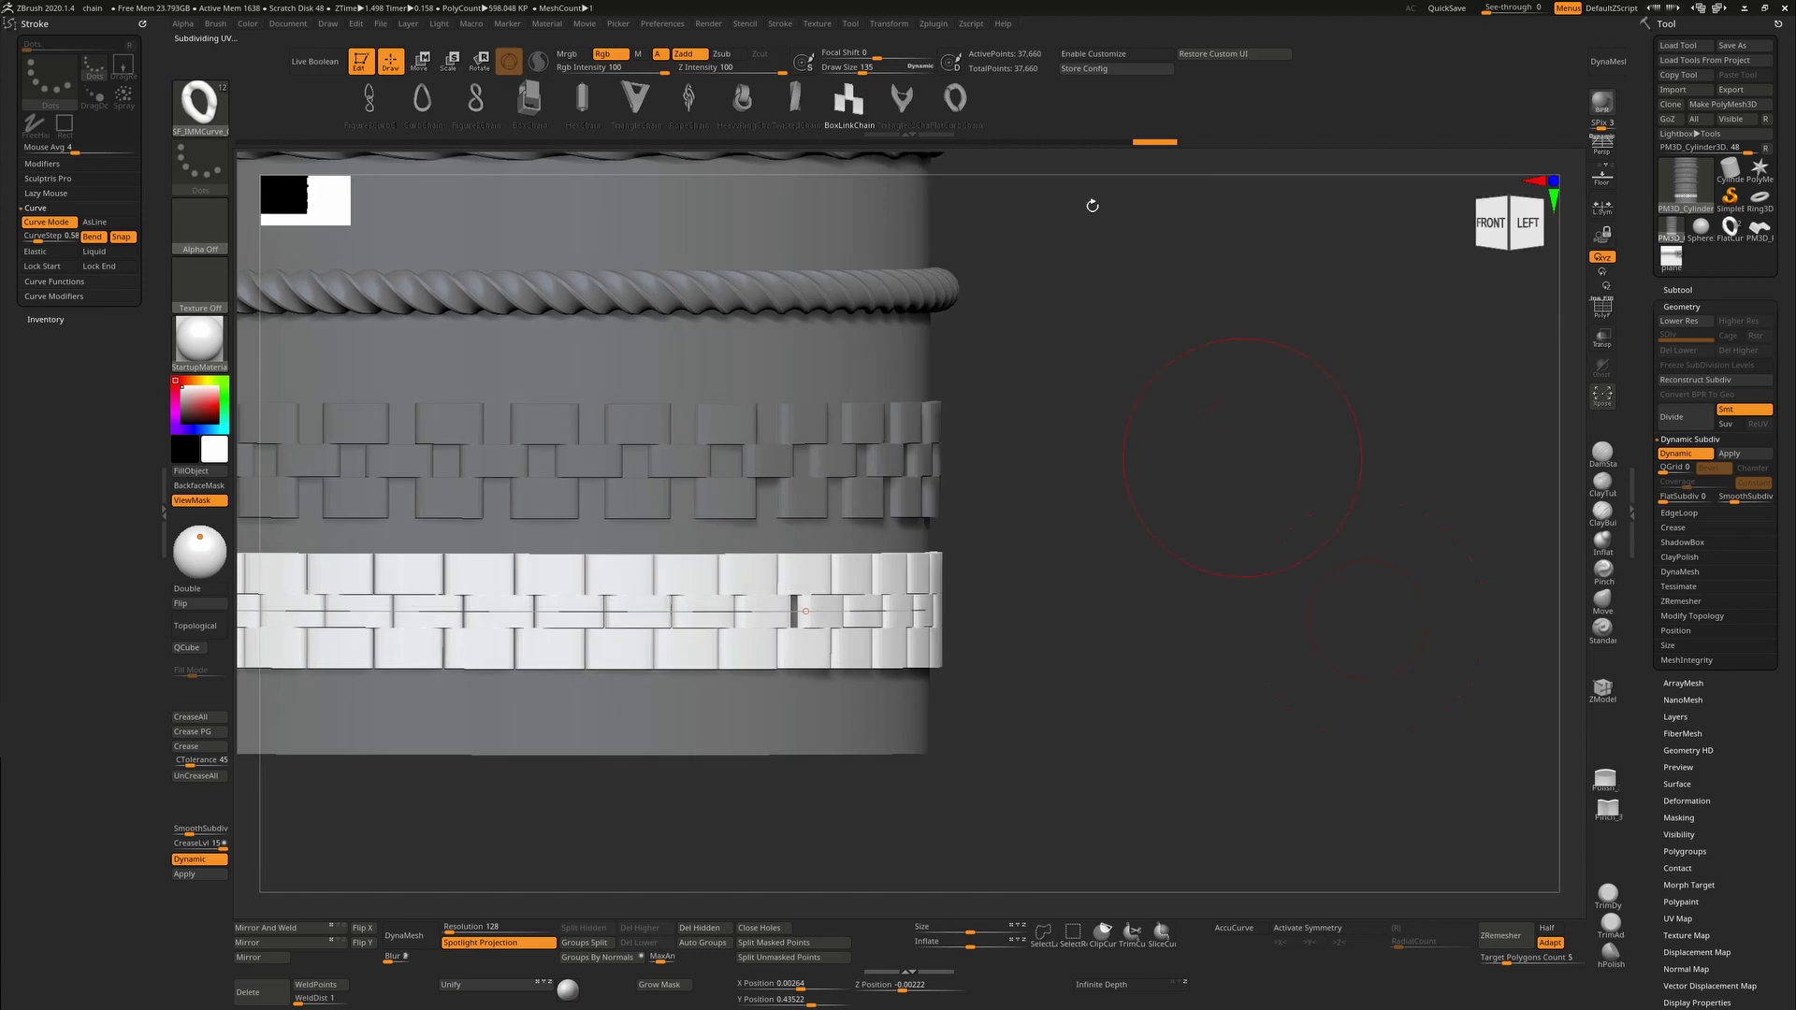
Wrap a Triangle02Chain between the heavy ring chain and the looser twisted chain, sizing its links with Draw Size 83.
{"action": "left_click", "coordinate": [907, 99]}
{"action": "left_click_drag", "start_coordinate": [1219, 537], "coordinate": [1317, 821], "text": "alt"}
{"action": "left_click_drag", "start_coordinate": [1194, 340], "coordinate": [810, 339], "text": "shift"}
{"action": "key", "text": "s"}
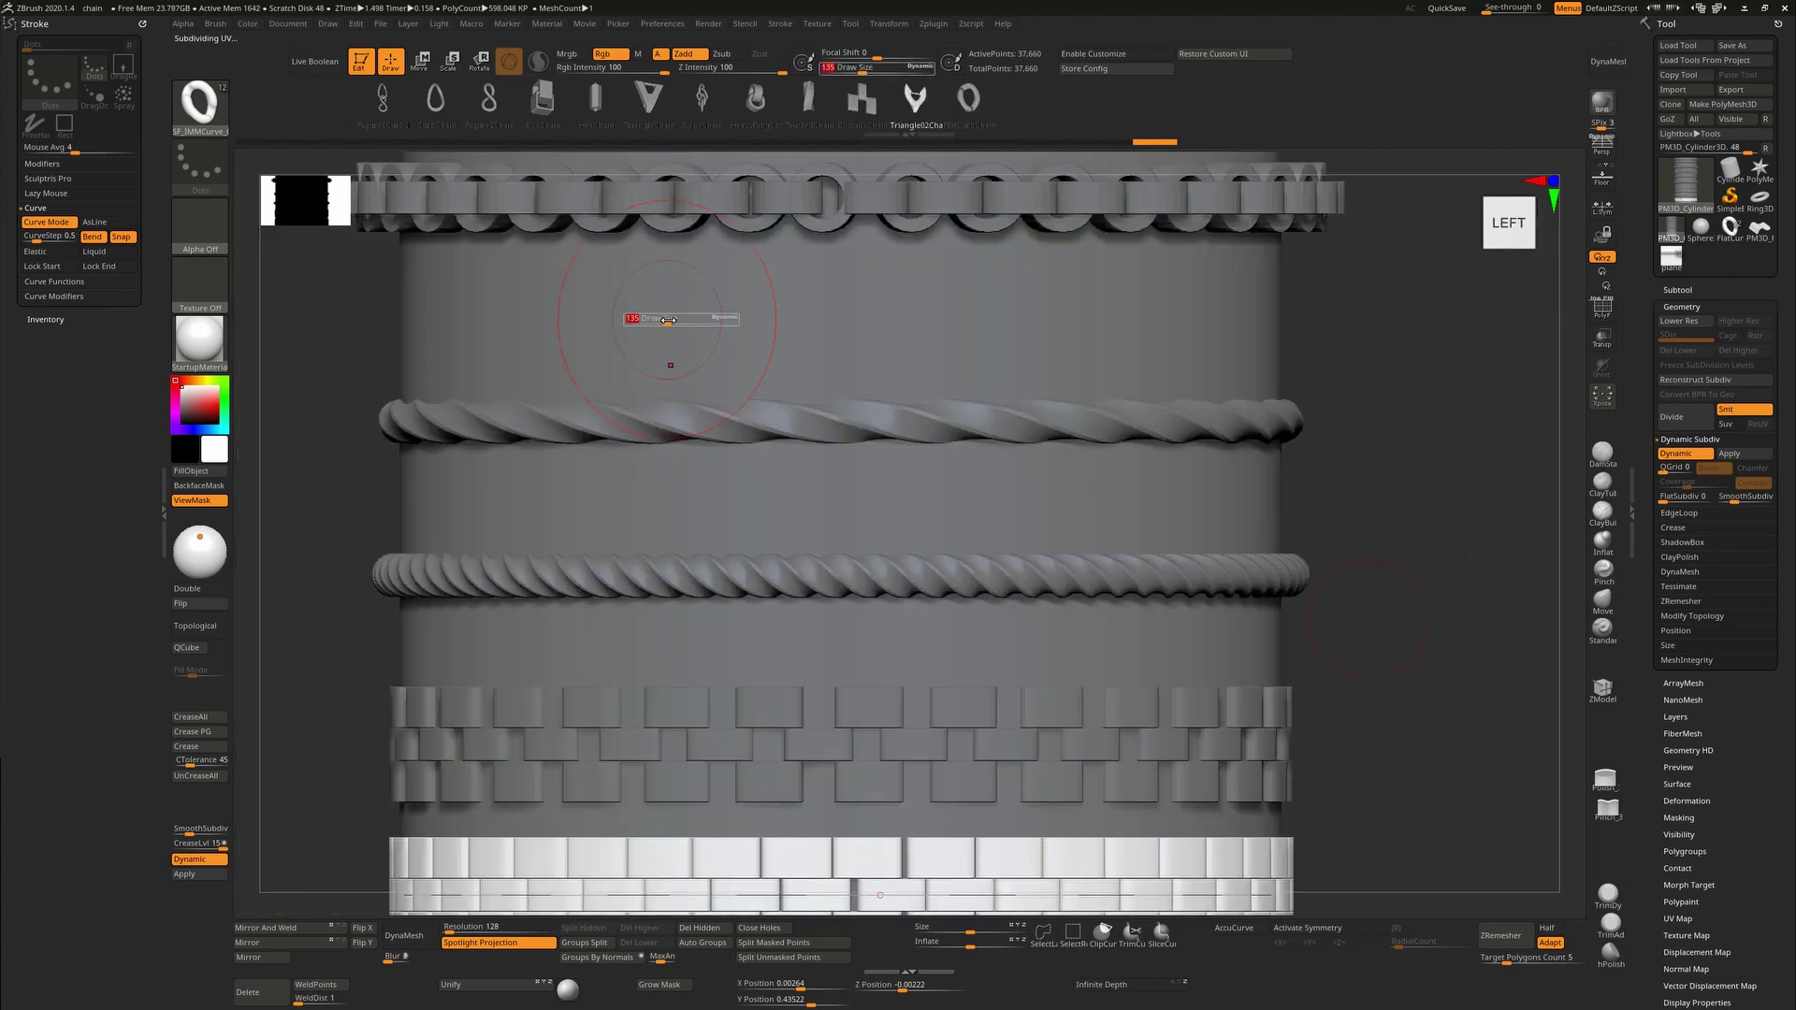
{"action": "left_click_drag", "start_coordinate": [668, 320], "coordinate": [1394, 331]}
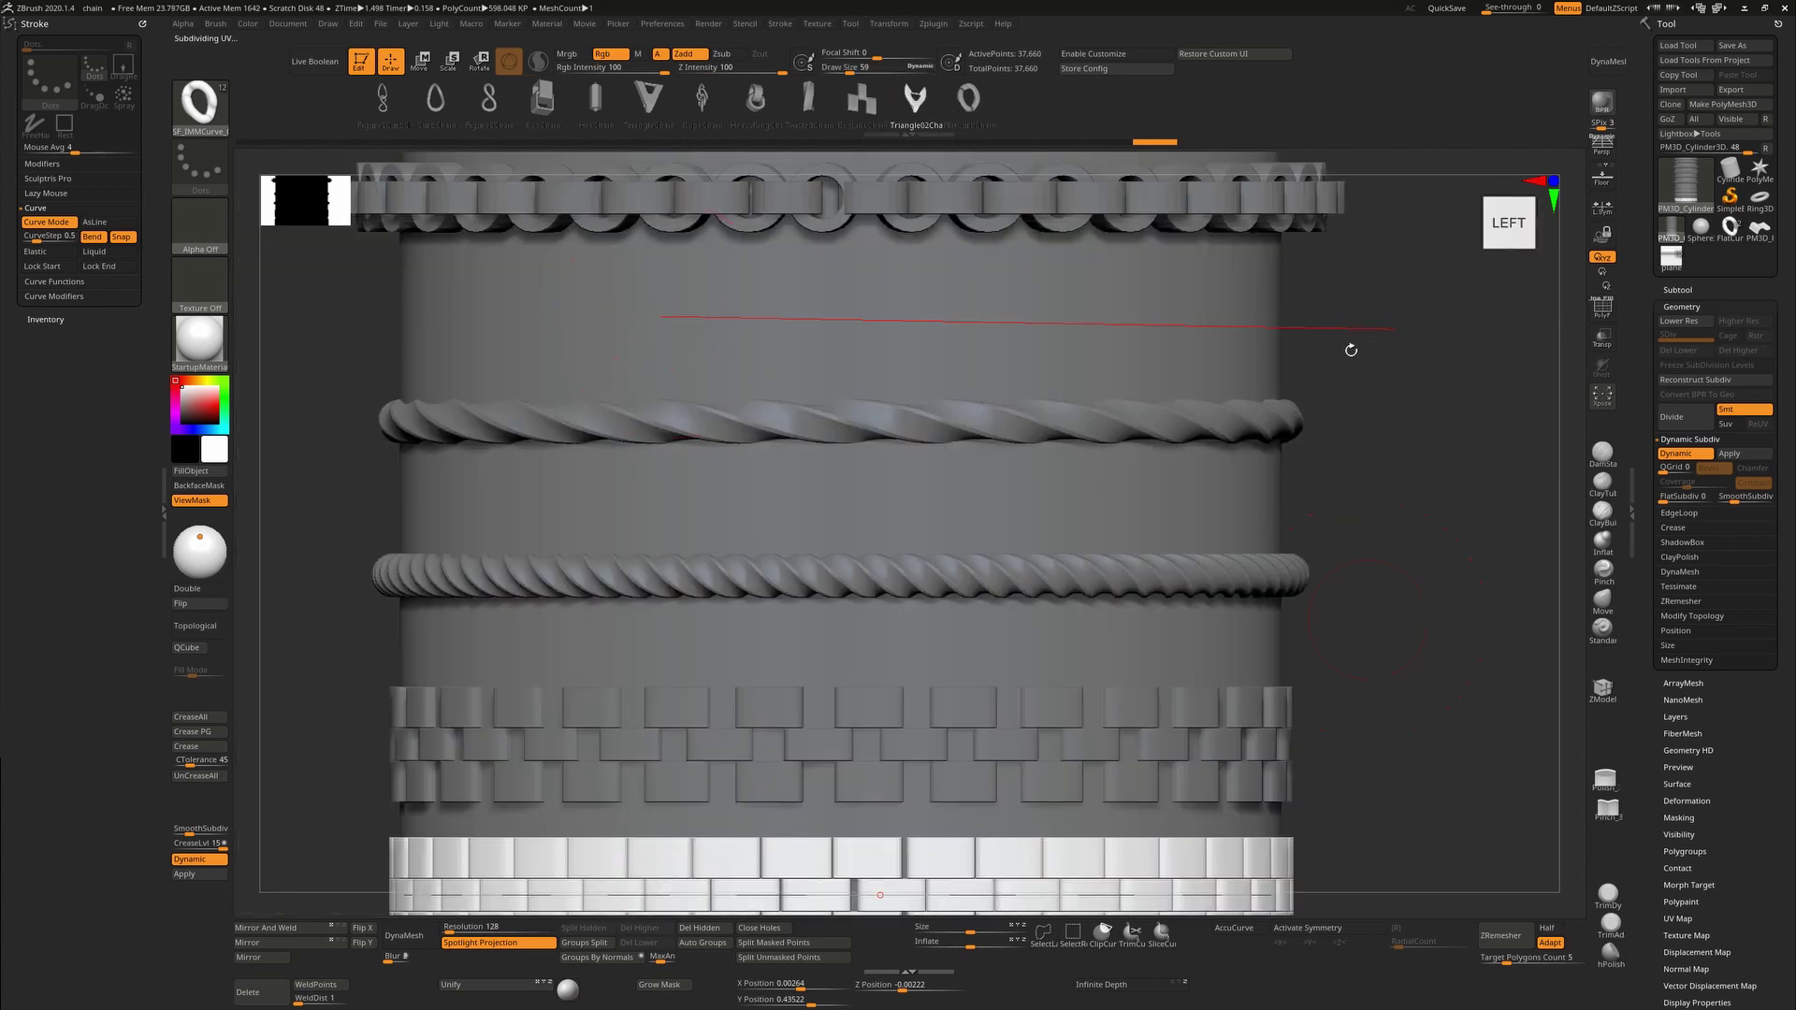
{"action": "left_click_drag", "start_coordinate": [1289, 391], "coordinate": [1238, 500], "text": "alt"}
{"action": "key", "text": "s"}
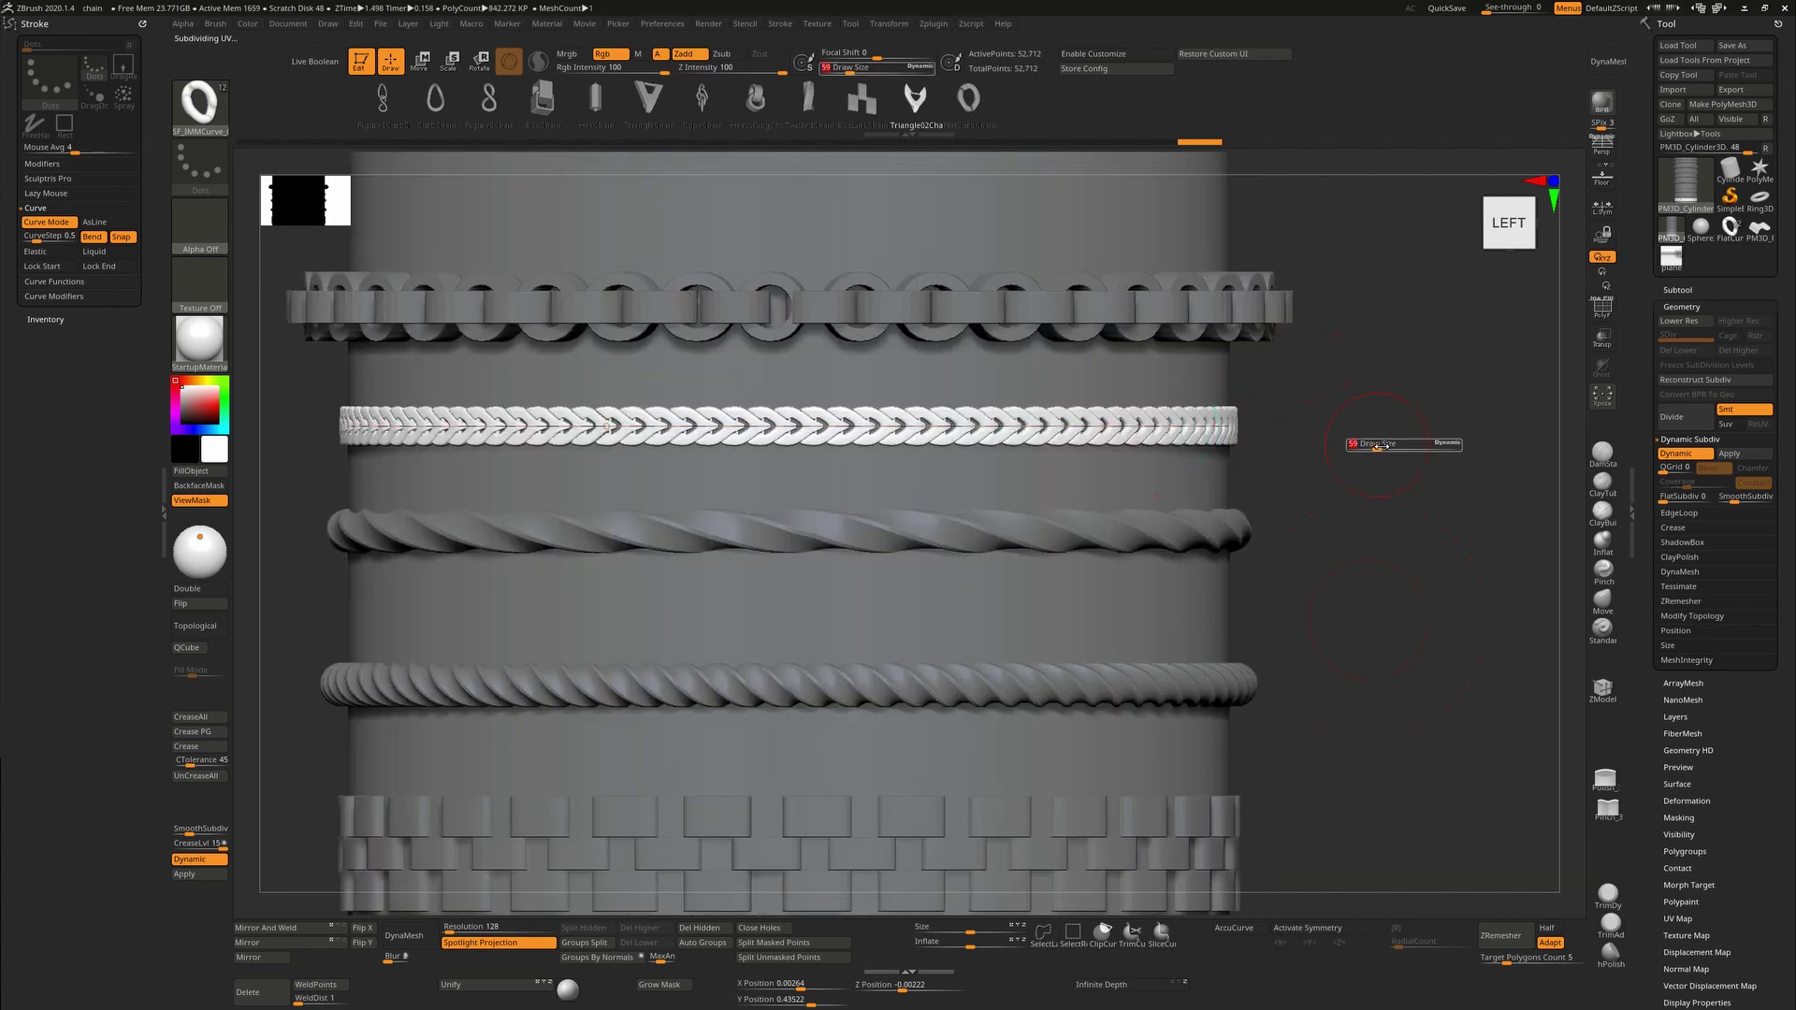
{"action": "left_click_drag", "start_coordinate": [1382, 446], "coordinate": [1385, 447]}
Wrap a FlatCurbChain around the cylinder between the lower rope chain and the heavy ring chain.
{"action": "left_click", "coordinate": [968, 98]}
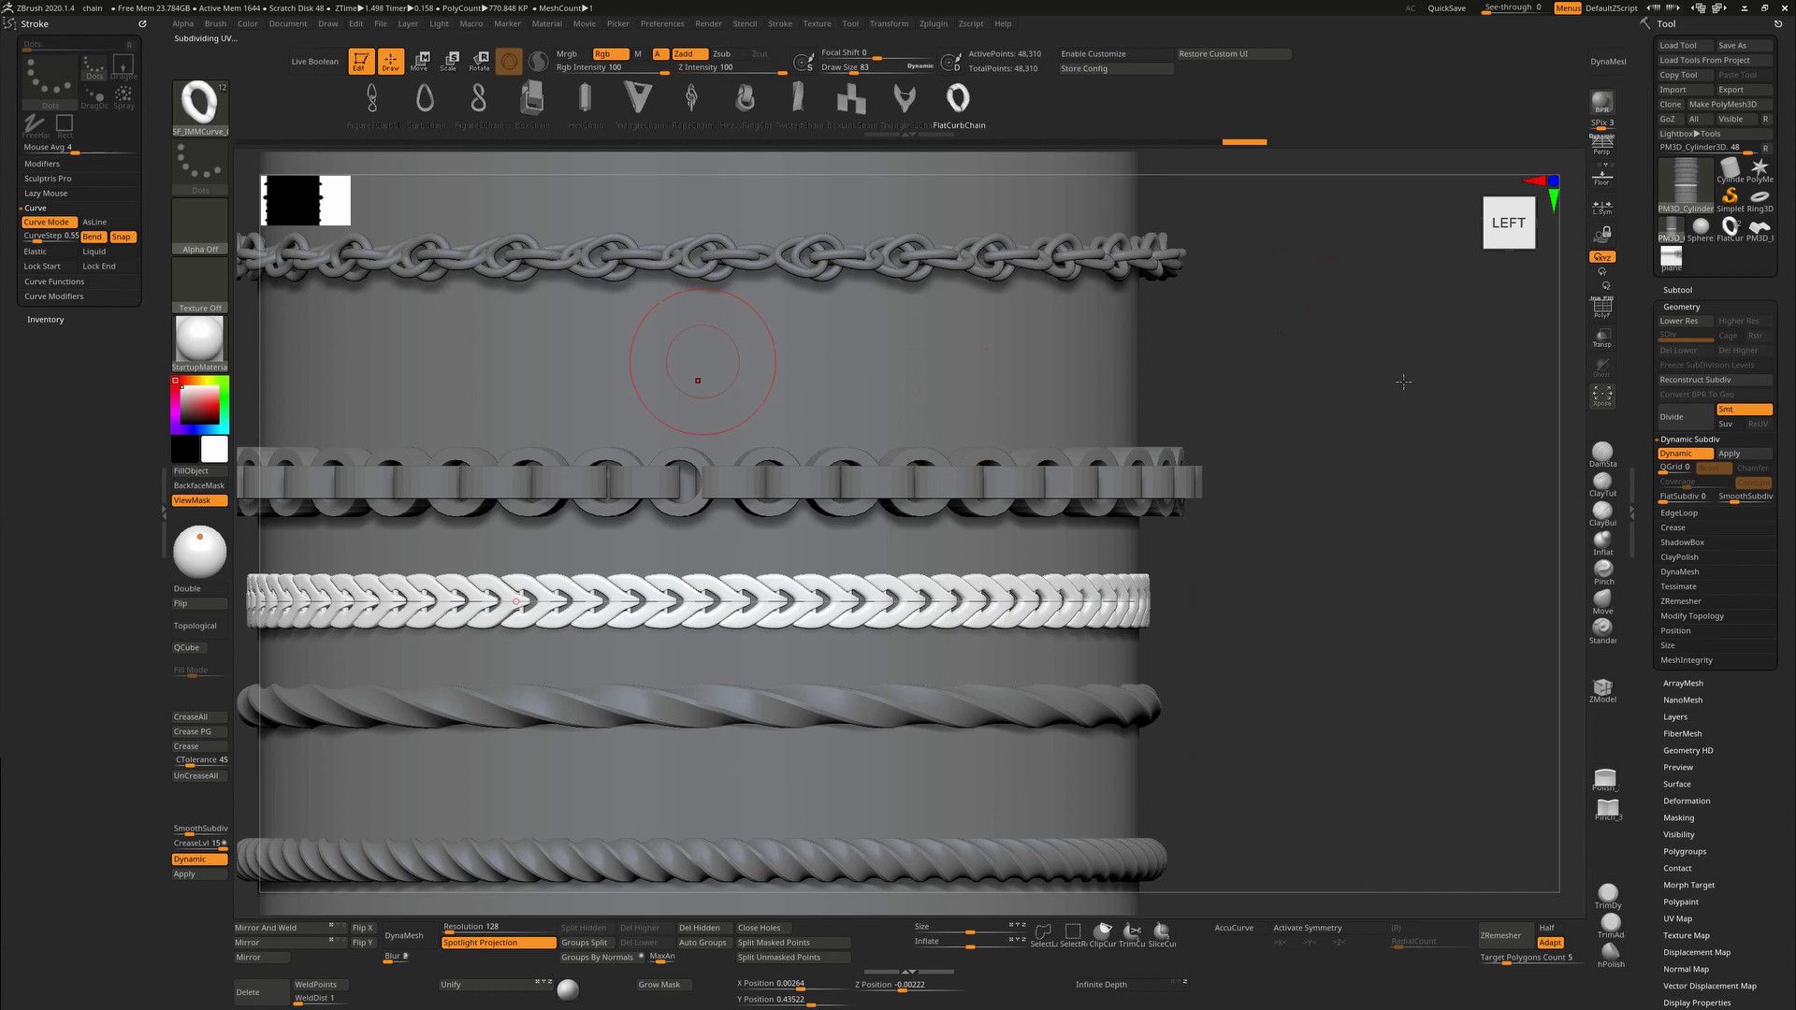
{"action": "left_click_drag", "start_coordinate": [1288, 465], "coordinate": [1242, 559], "text": "alt"}
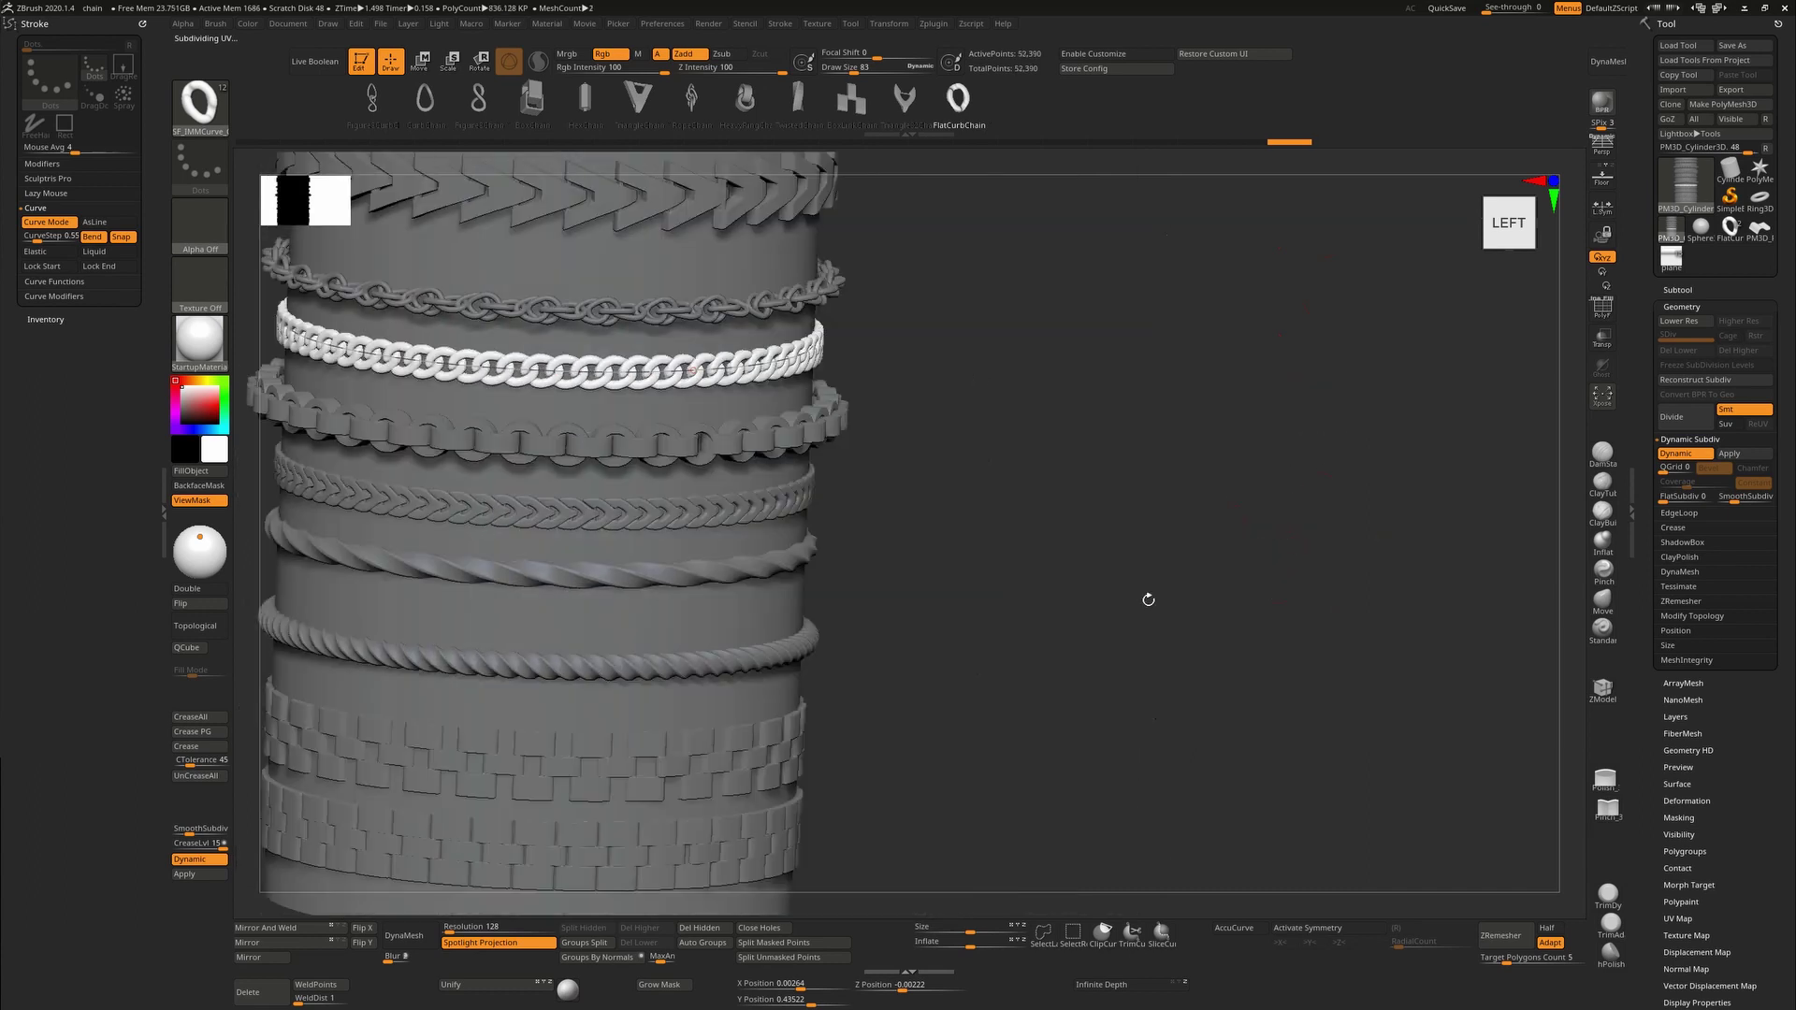
{"action": "left_click_drag", "start_coordinate": [1149, 600], "coordinate": [1127, 393]}
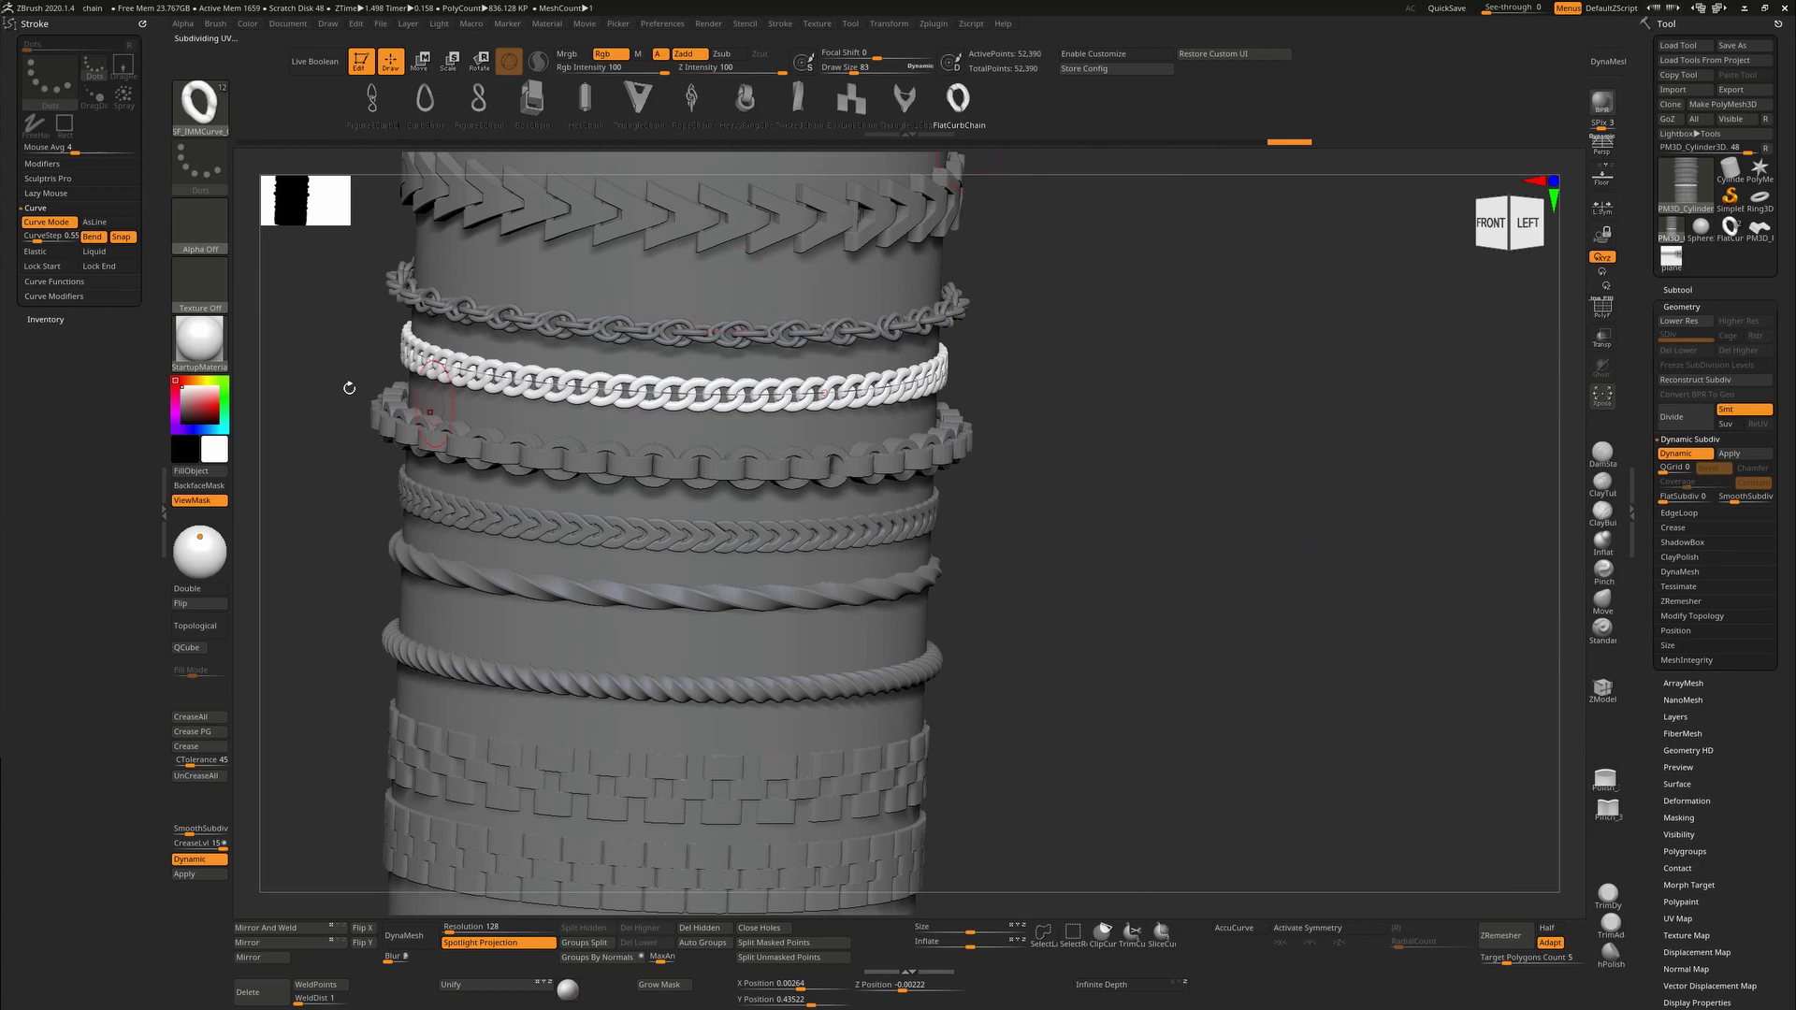
Set the CurveStep to 1.4348 and draw a short FlatCurbChain strand with spaced links above the HexChain near the cylinder's upper edge.
{"action": "left_click", "coordinate": [38, 238]}
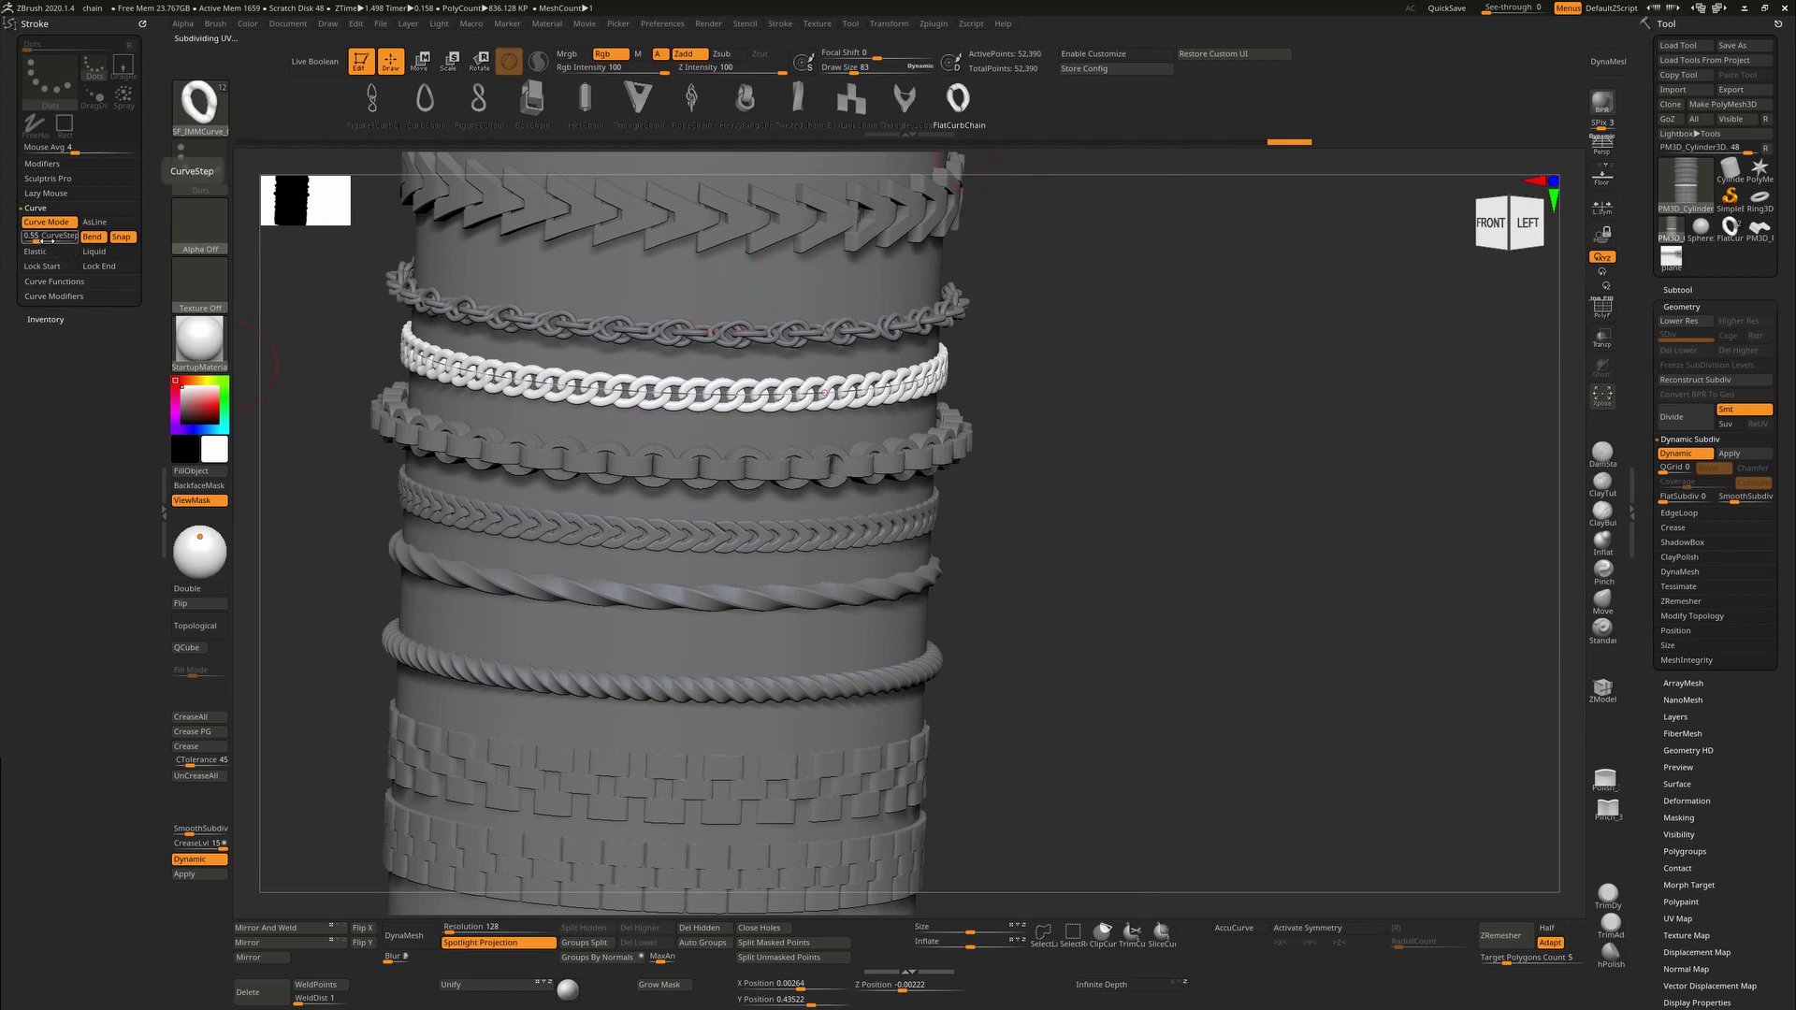
{"action": "key", "text": "Return"}
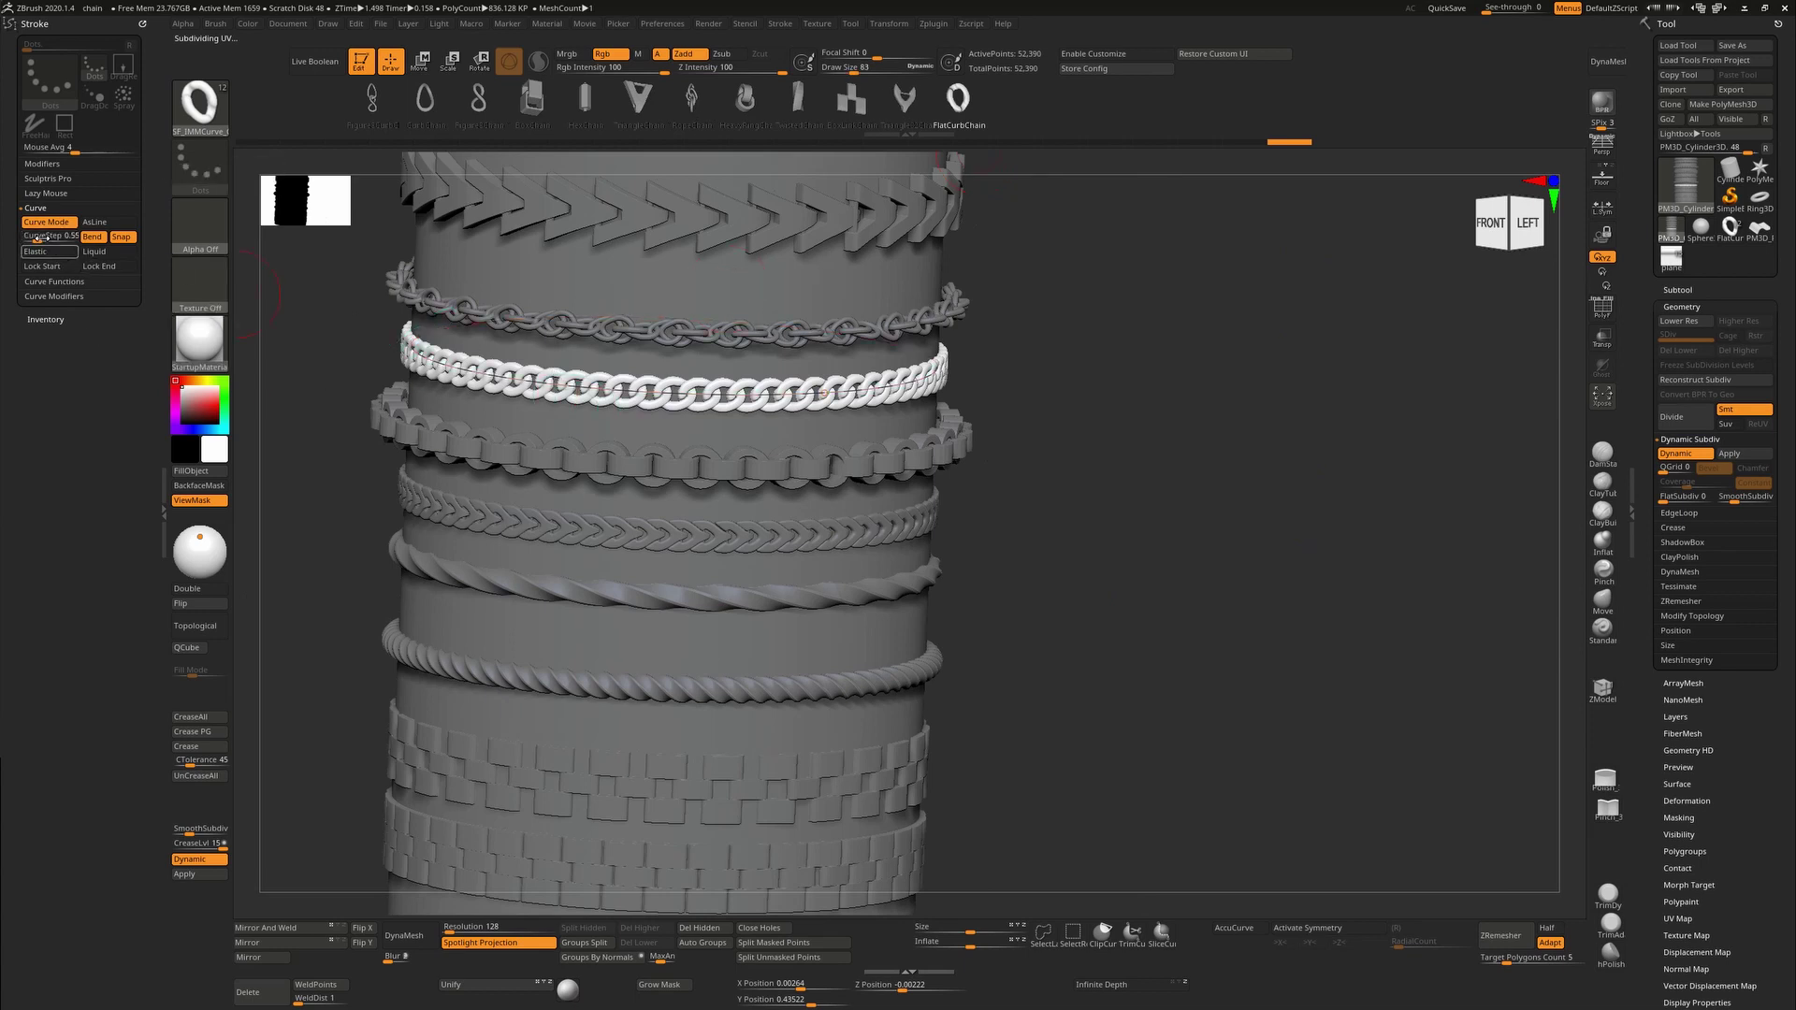
{"action": "left_click", "coordinate": [38, 239]}
{"action": "type", "text": "1.4348"}
{"action": "left_click", "coordinate": [842, 392]}
{"action": "left_click", "coordinate": [873, 416]}
{"action": "left_click_drag", "start_coordinate": [1129, 312], "coordinate": [1100, 243], "text": "shift"}
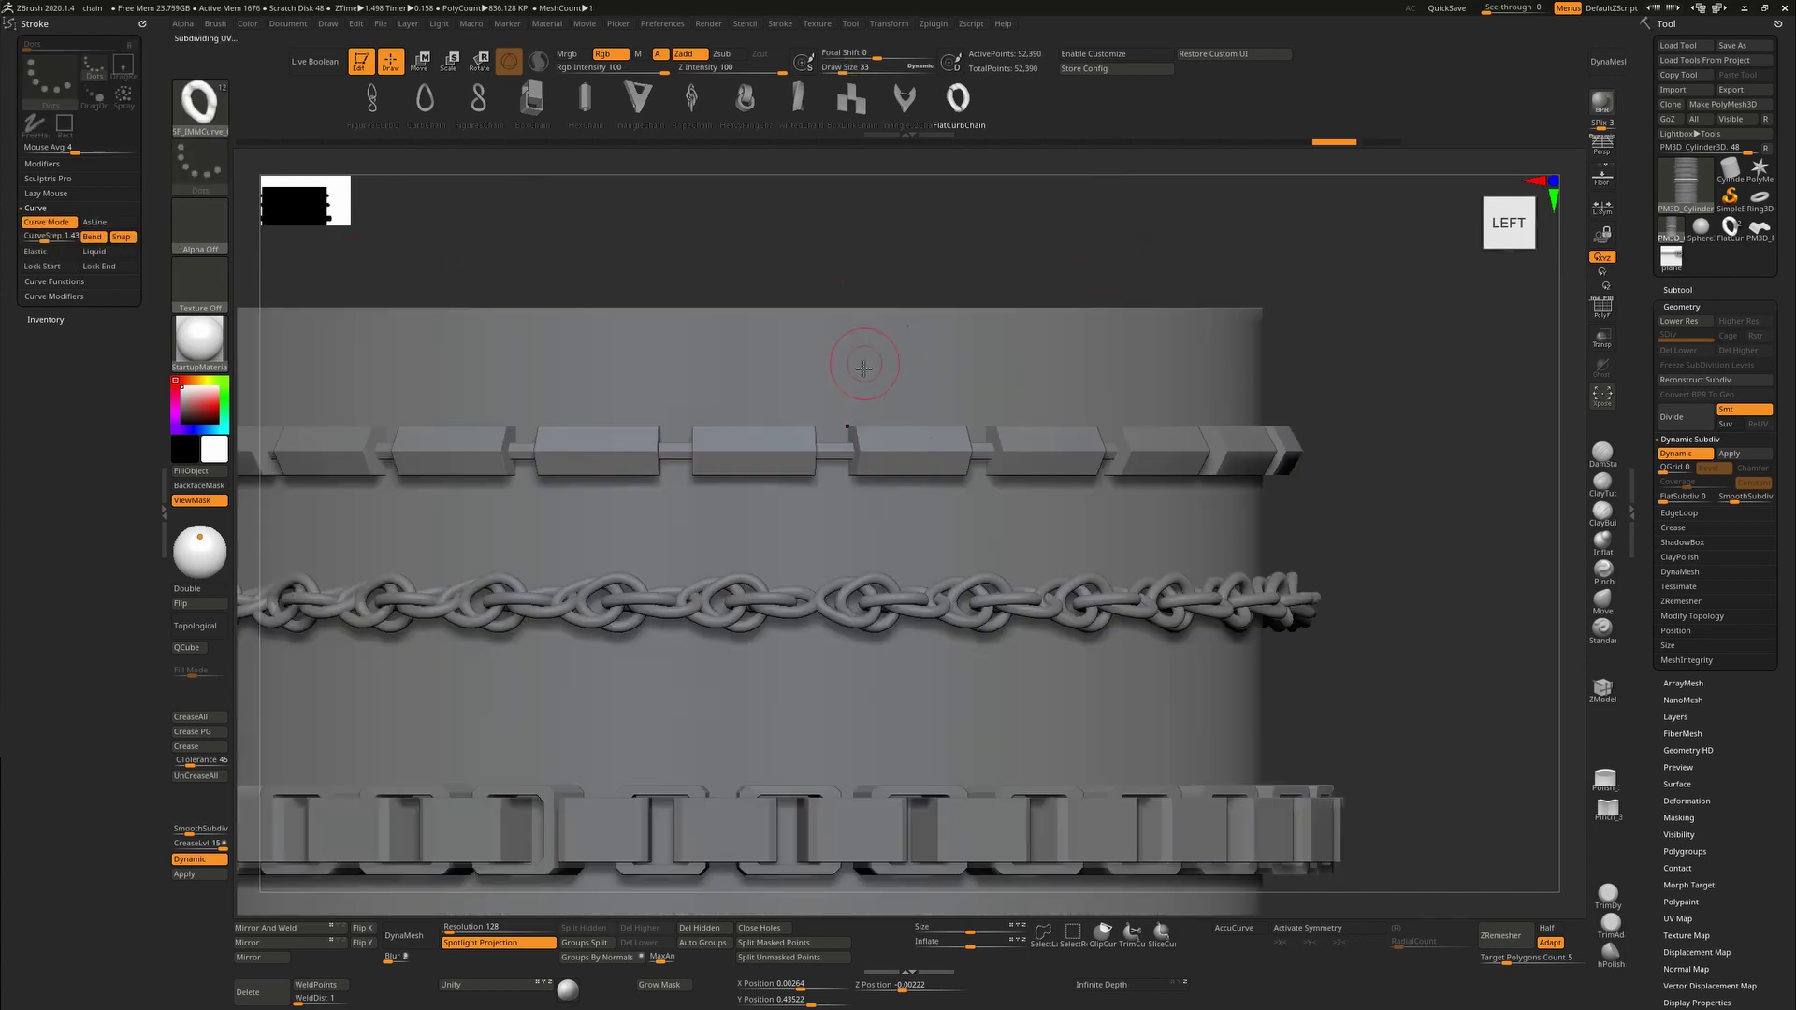
{"action": "left_click_drag", "start_coordinate": [1299, 371], "coordinate": [1397, 413]}
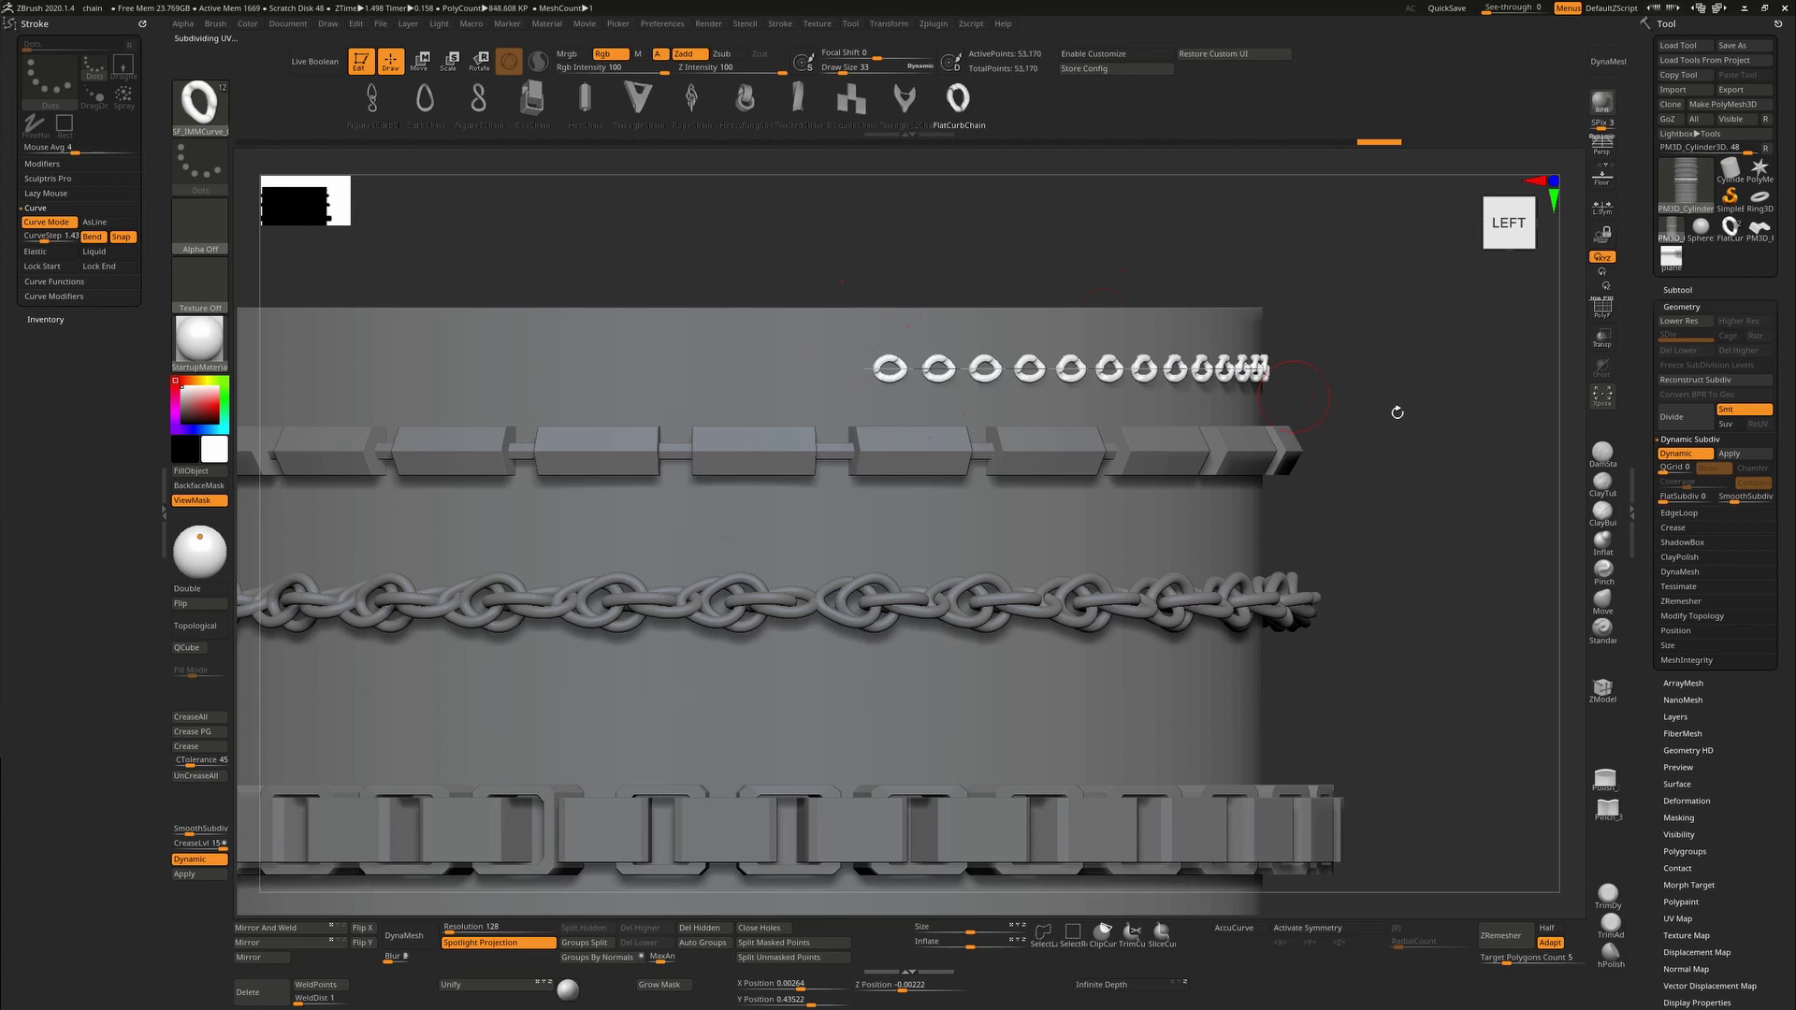
{"action": "right_click_drag", "start_coordinate": [1094, 388], "coordinate": [893, 374]}
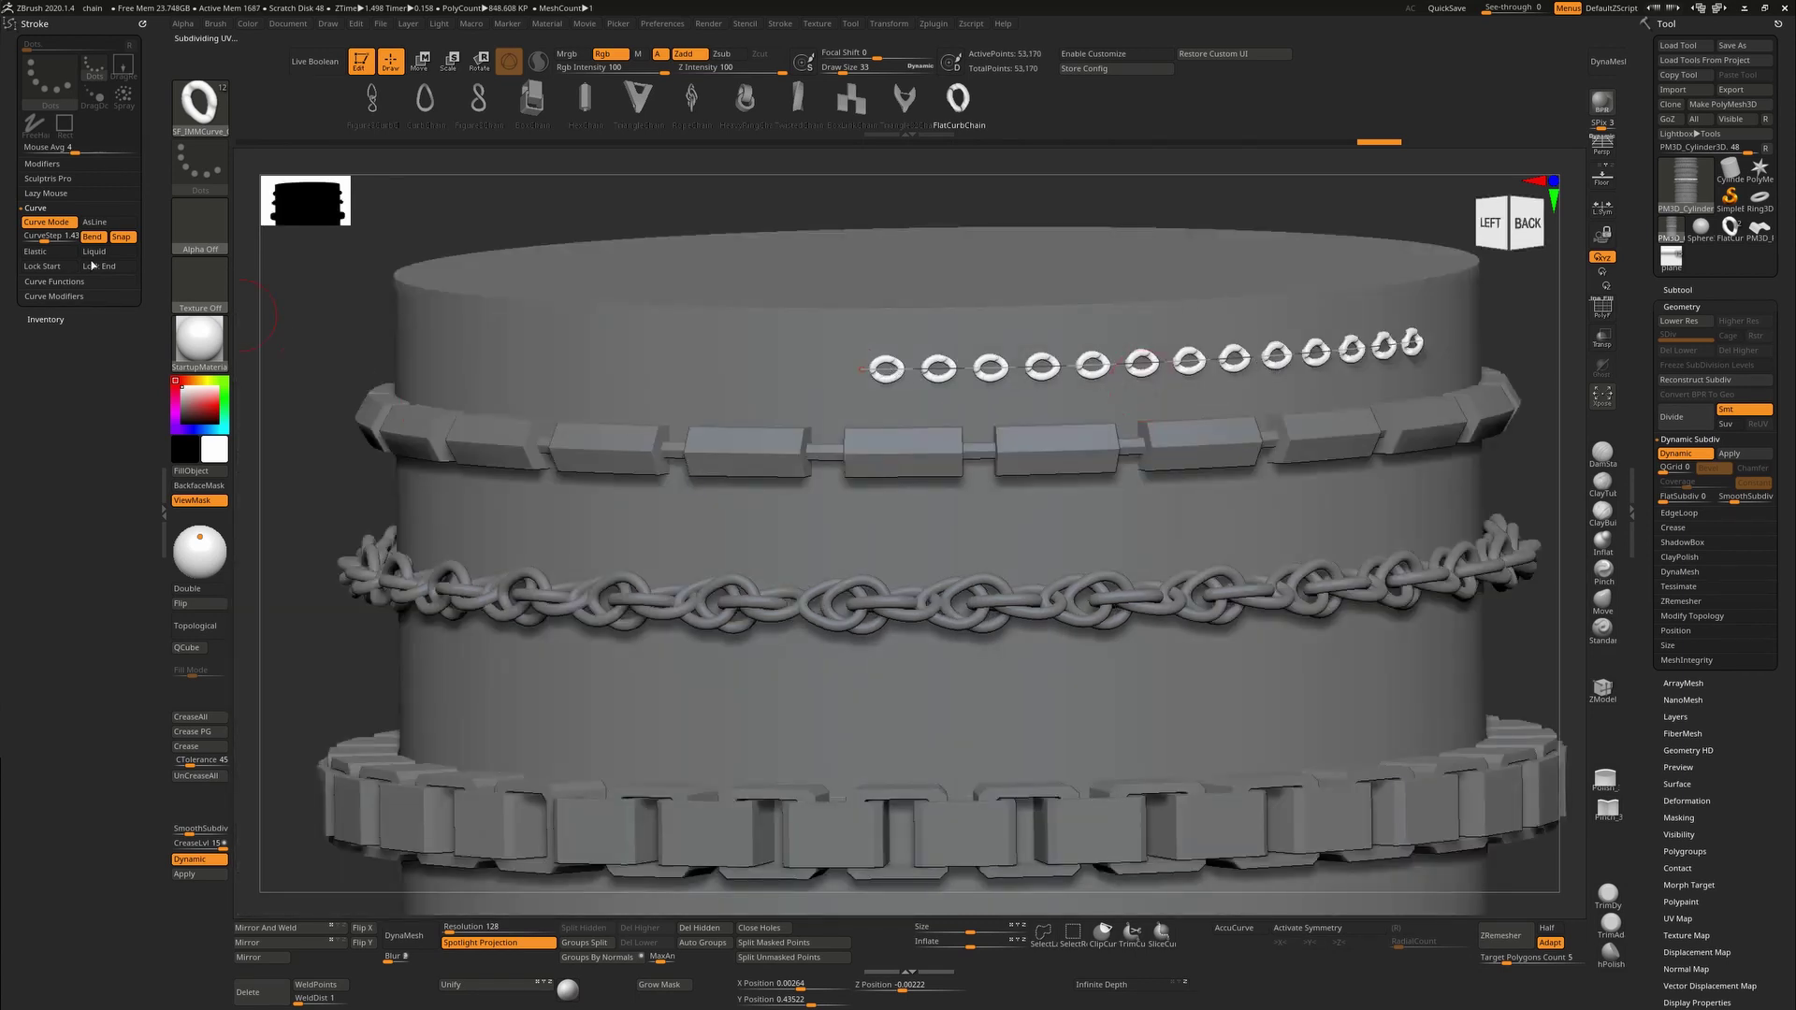
Set the CurveStep to 0.55 and update the short FlatCurbChain strand on its curve so its links interlock.
{"action": "left_click", "coordinate": [41, 239]}
{"action": "type", "text": "0.55"}
{"action": "key", "text": "Return"}
{"action": "left_click", "coordinate": [1151, 364]}
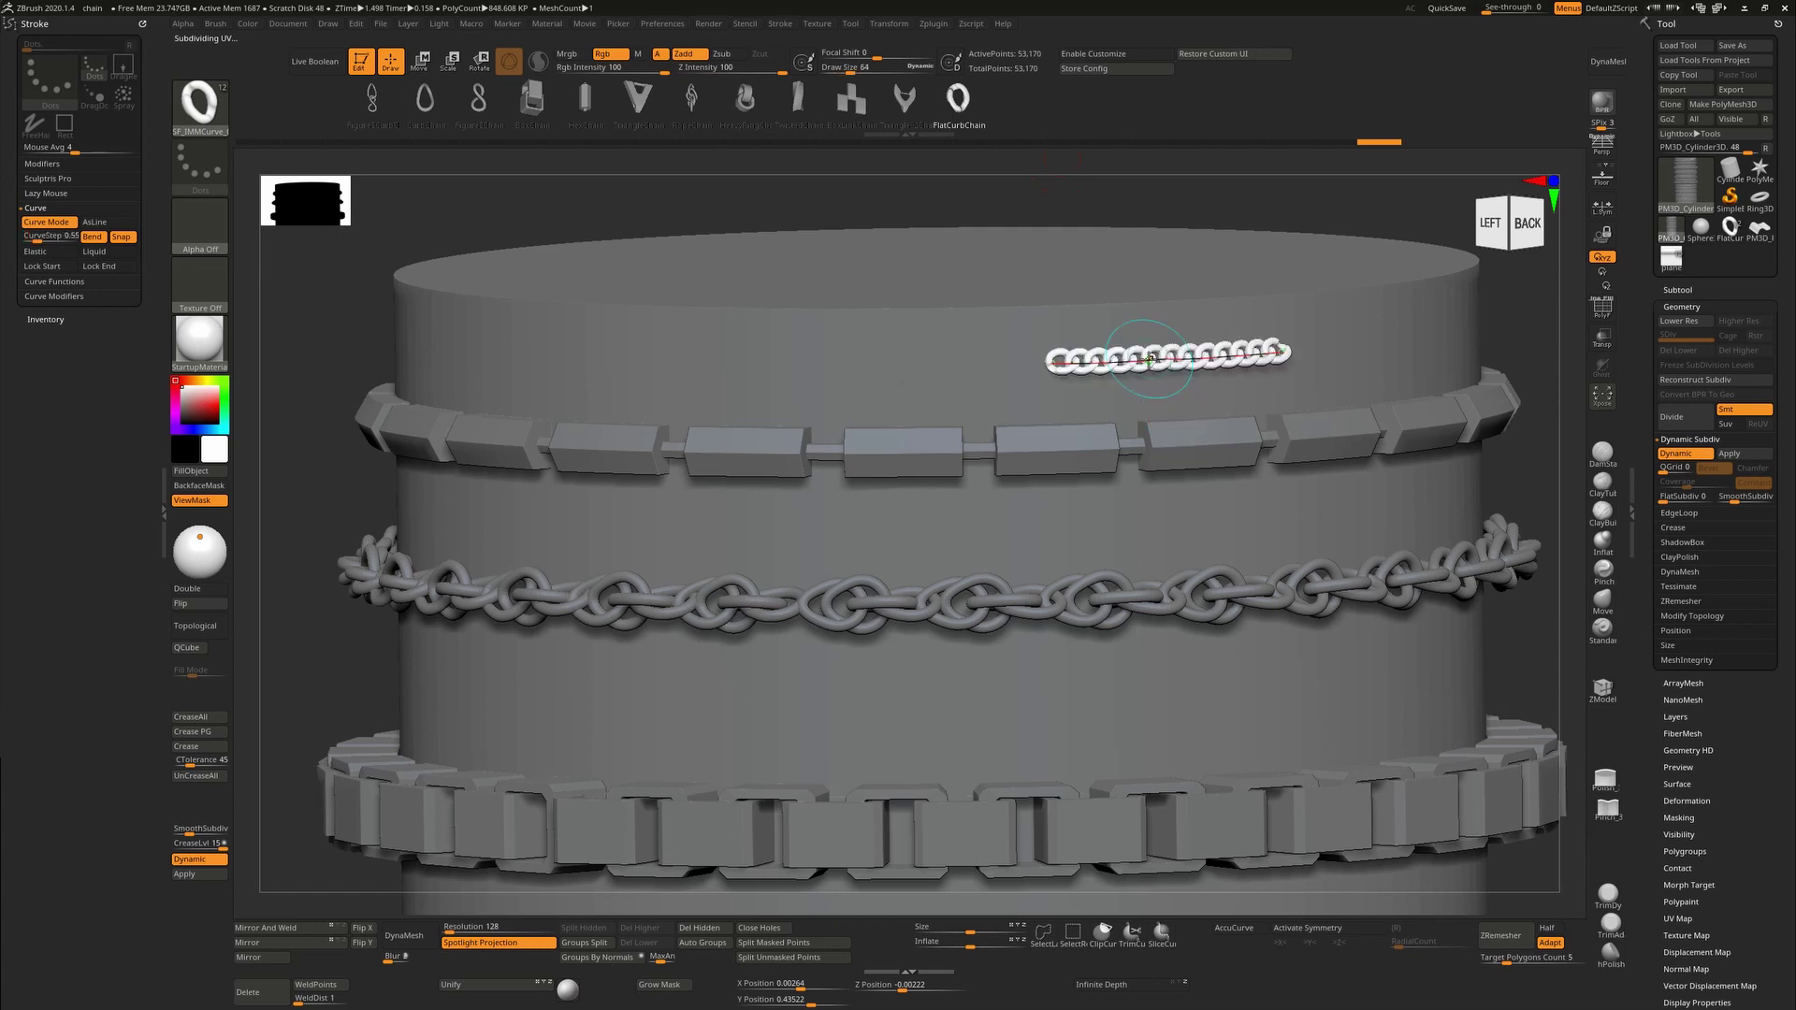
{"action": "right_click_drag", "start_coordinate": [1118, 493], "coordinate": [1036, 490], "text": "ctrl"}
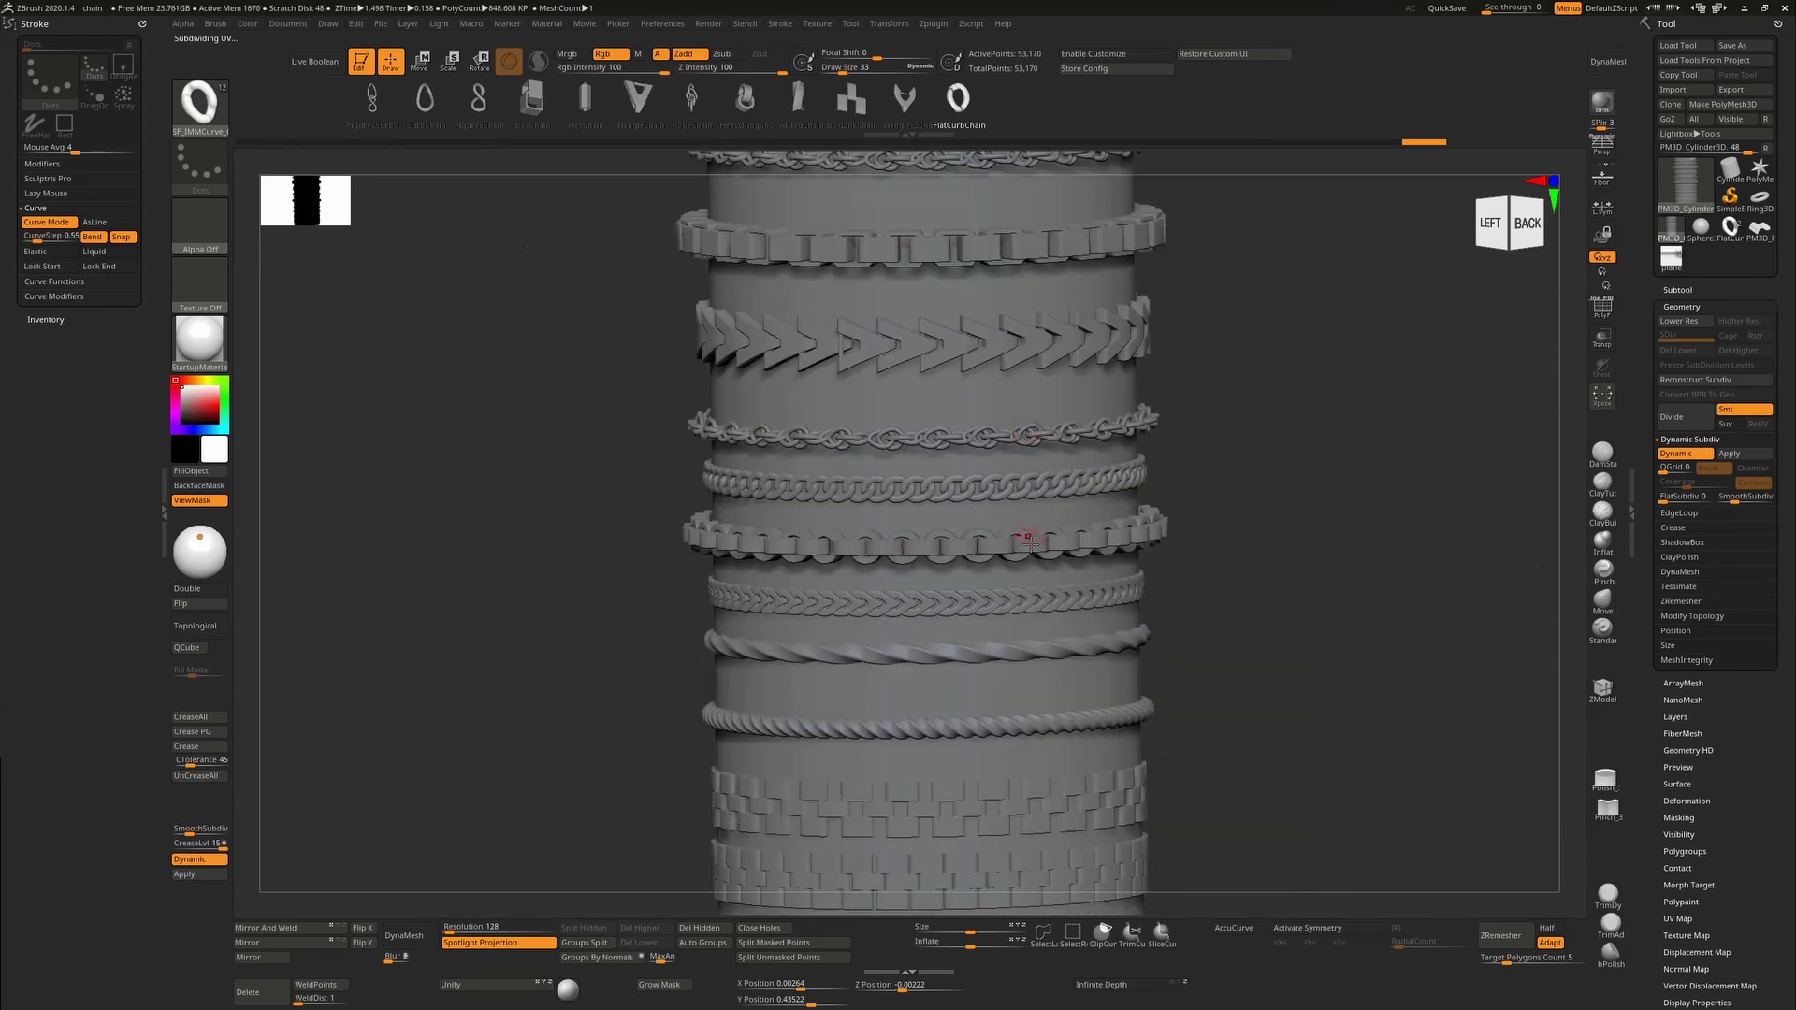
{"action": "left_click_drag", "start_coordinate": [1027, 591], "coordinate": [993, 467], "text": "alt"}
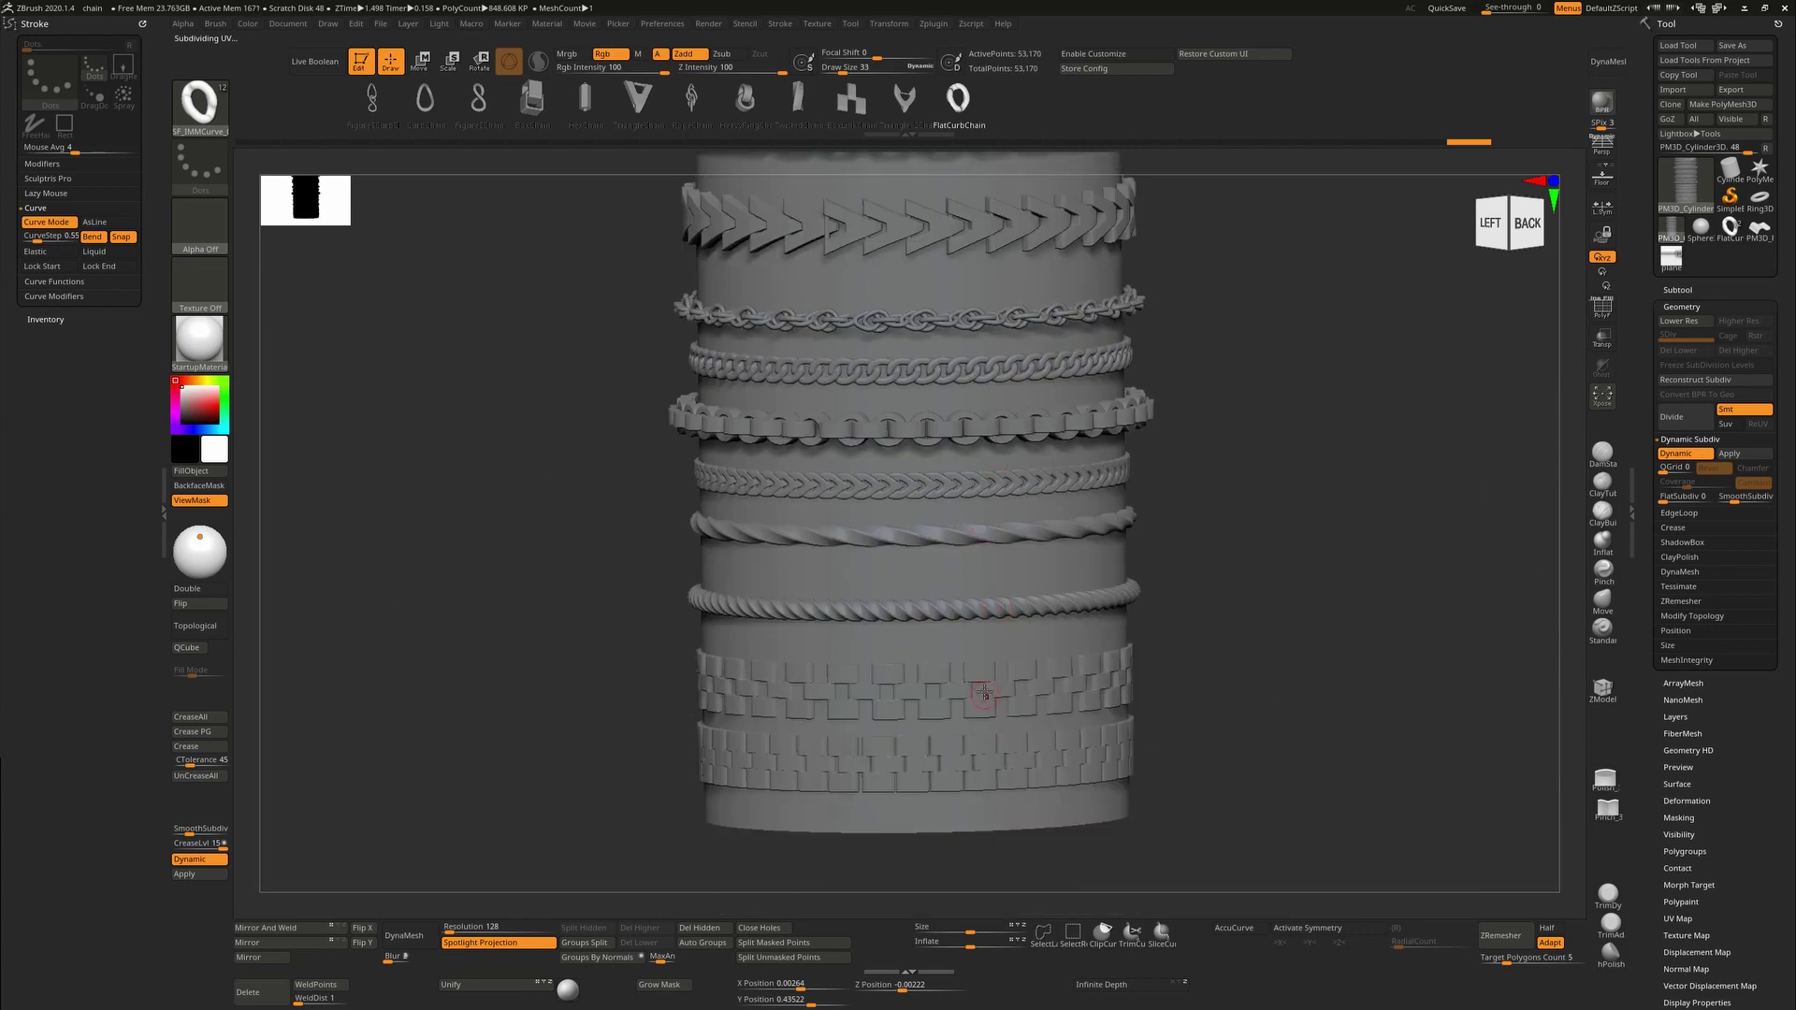
{"action": "left_click_drag", "start_coordinate": [1195, 573], "coordinate": [1114, 591], "text": "shift"}
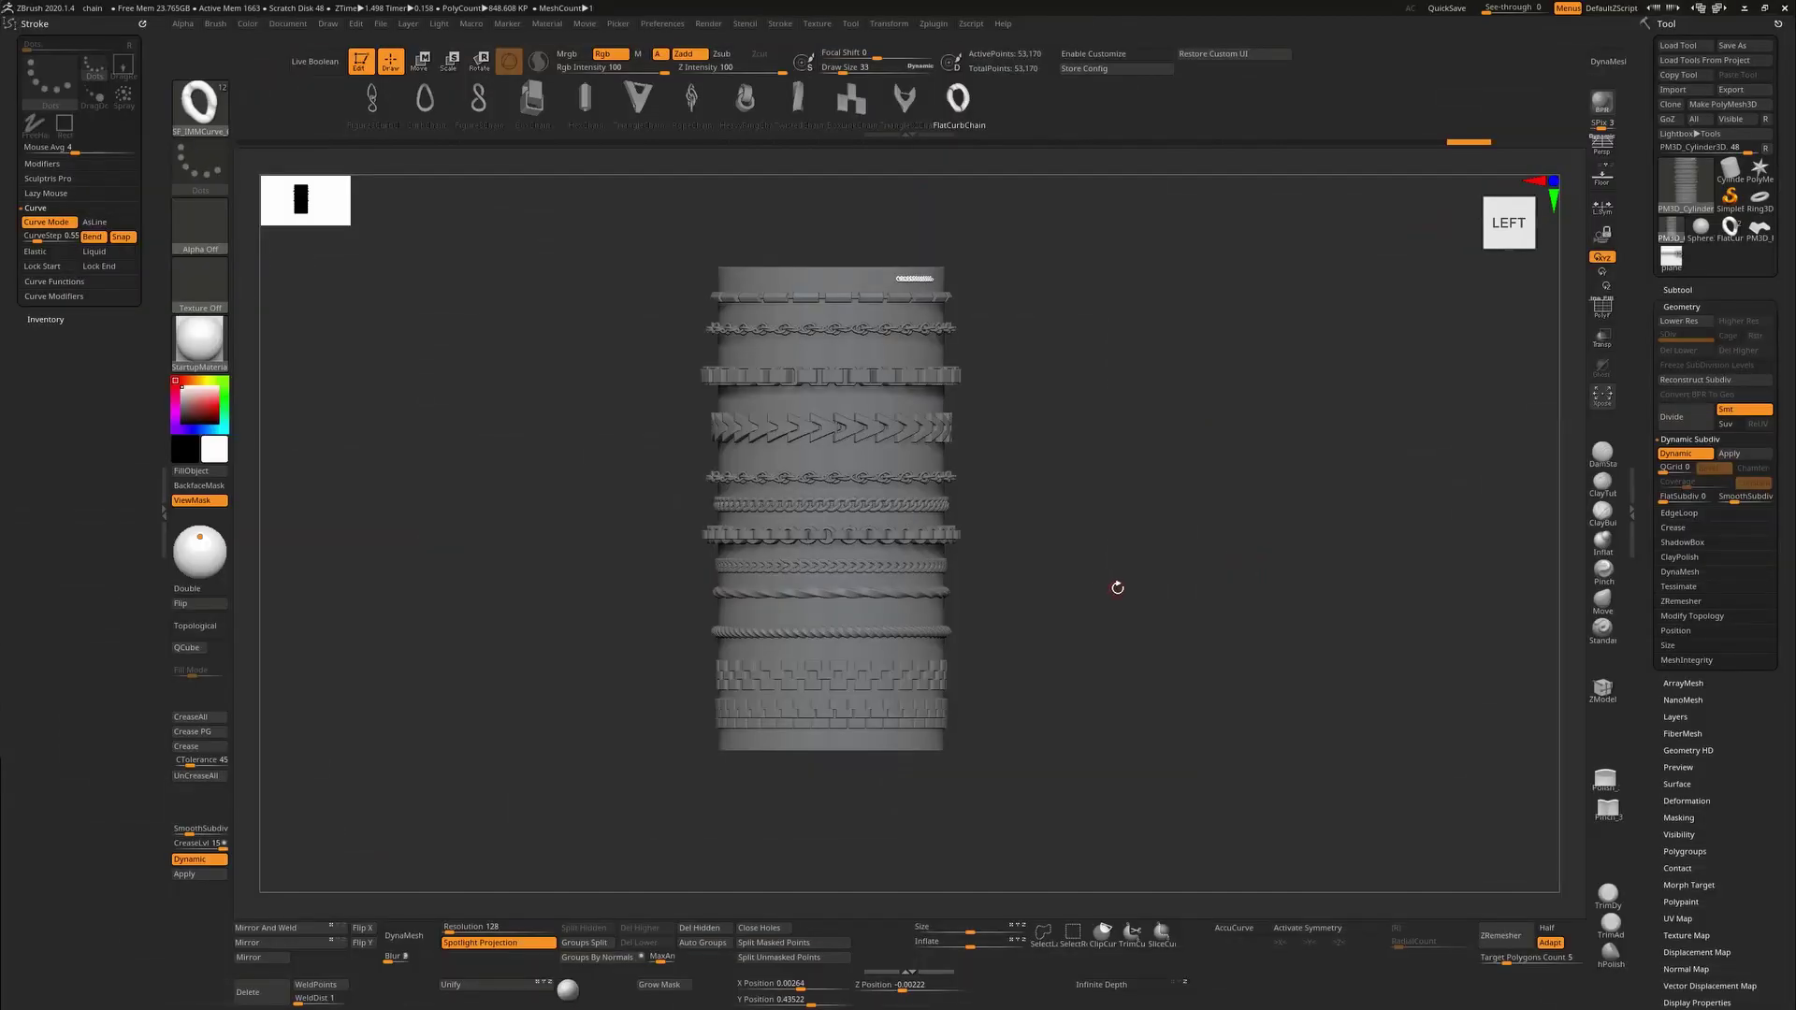